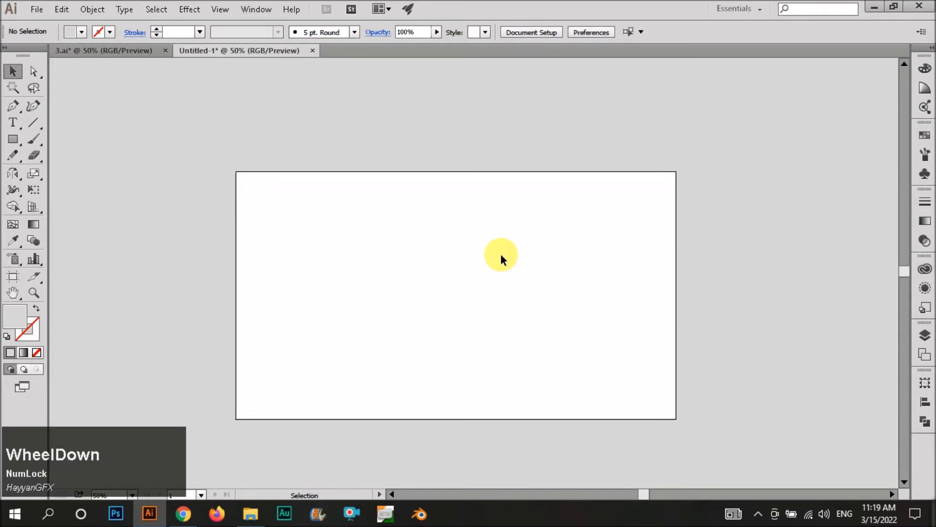
Draw a long horizontal rectangle above the artboard and fill it with white sampled from the artboard.
ctrl+scroll(371, 249, up, 2)
key(m)
drag(207, 302, 364, 310)
key(v)
drag(166, 229, 317, 345)
key(i)
click(318, 414)
key(v)
click(451, 278)
Duplicate the white rectangle beside the original, leaving a small gap, and select both rectangles.
drag(238, 299, 460, 300)
drag(449, 230, 278, 334)
alt+scroll(402, 310, down, 2)
drag(408, 306, 464, 306)
click(440, 256)
alt+scroll(382, 249, up, 2)
drag(384, 251, 556, 317)
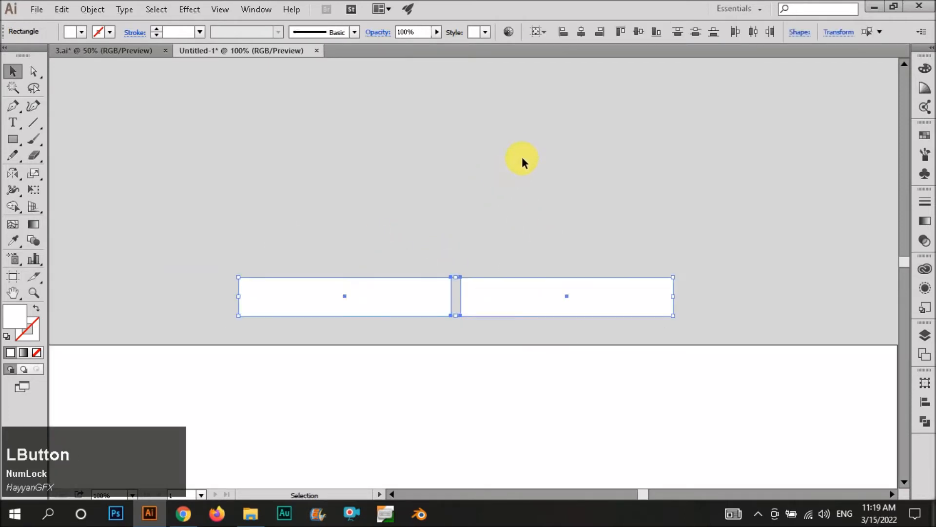
Try to align the two white rectangles by their horizontal centres.
click(408, 295)
click(581, 32)
key(ctrl+z)
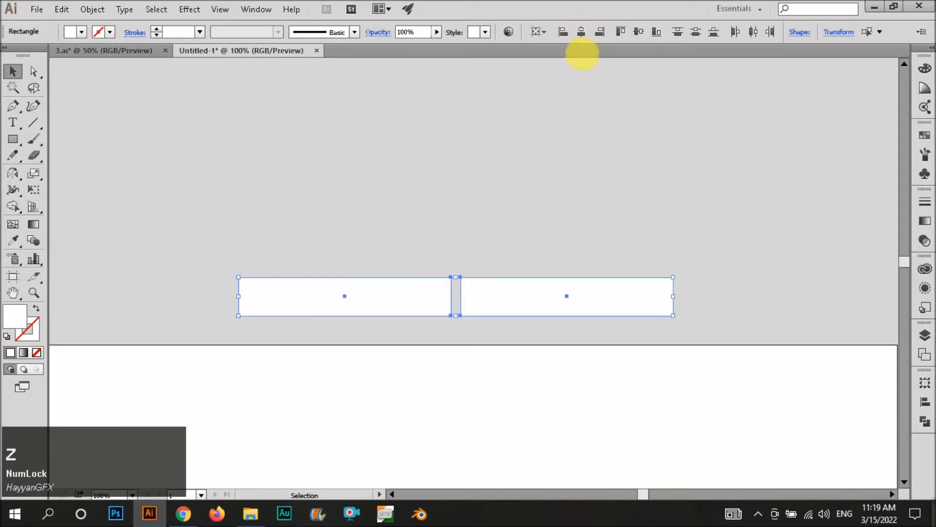
click(580, 31)
click(408, 203)
key(ctrl+z)
click(538, 323)
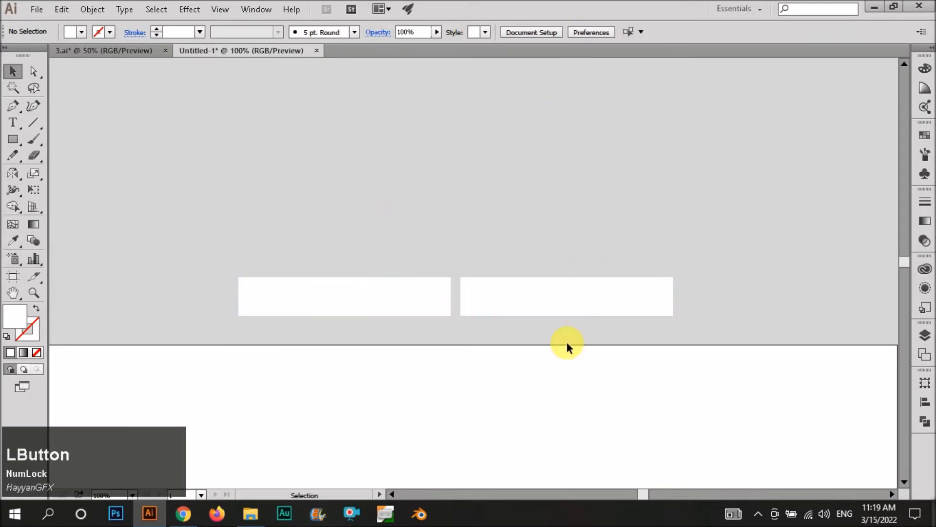
Fill the left rectangle with a linear gradient running from teal green to light green.
alt+scroll(426, 297, up, 2)
click(425, 297)
click(925, 220)
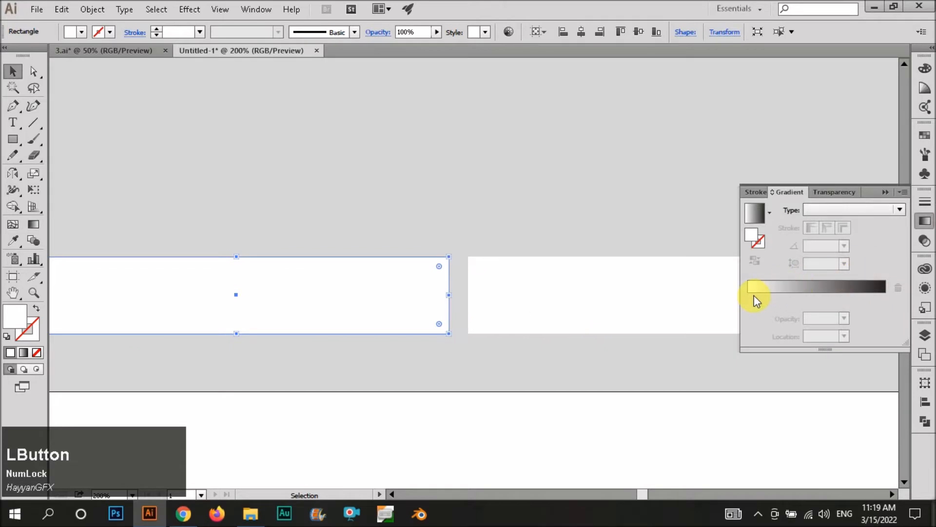
click(749, 295)
double_click(748, 298)
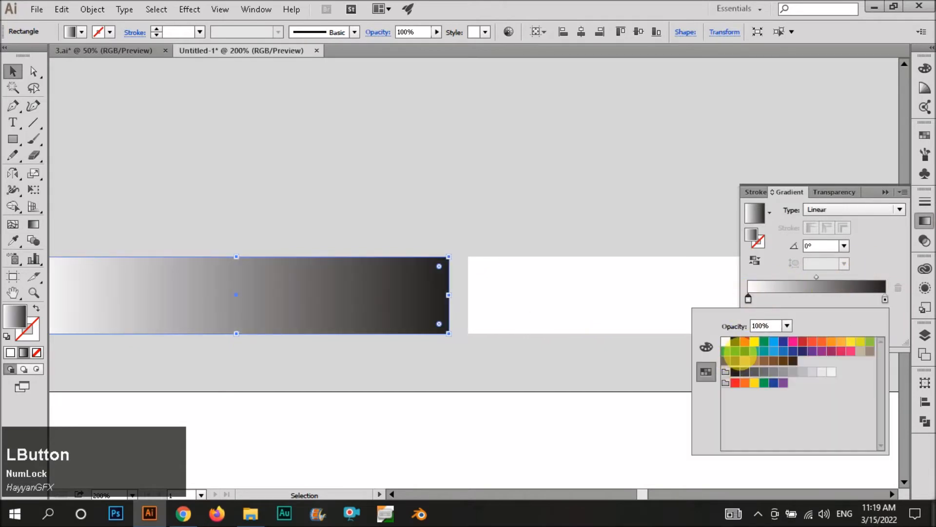
click(749, 354)
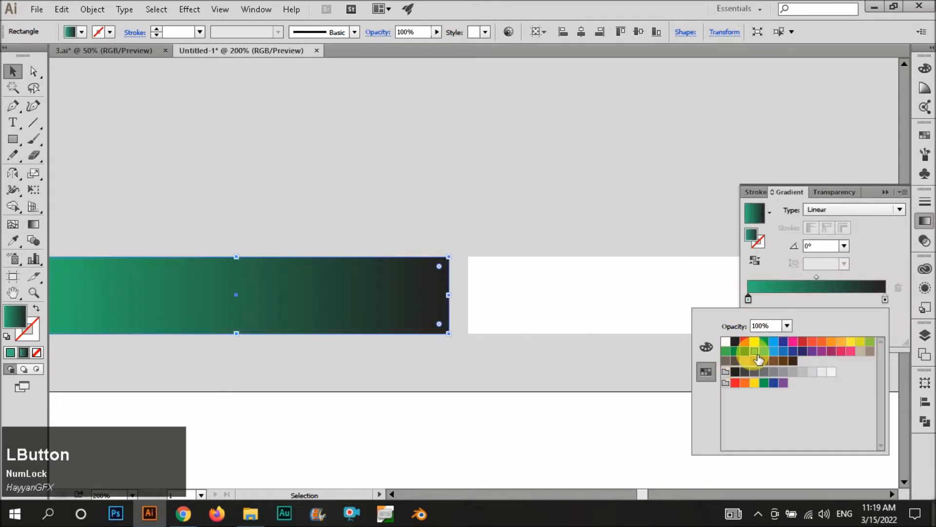
click(885, 301)
double_click(885, 299)
click(870, 342)
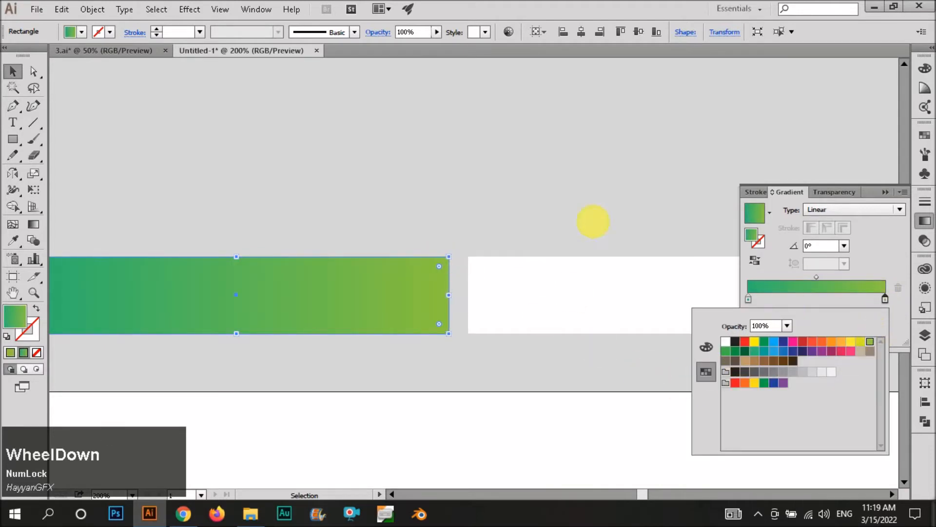
Change the starting colour of the left rectangle's gradient to a dark green.
scroll(420, 263, down, 2)
click(506, 262)
click(358, 268)
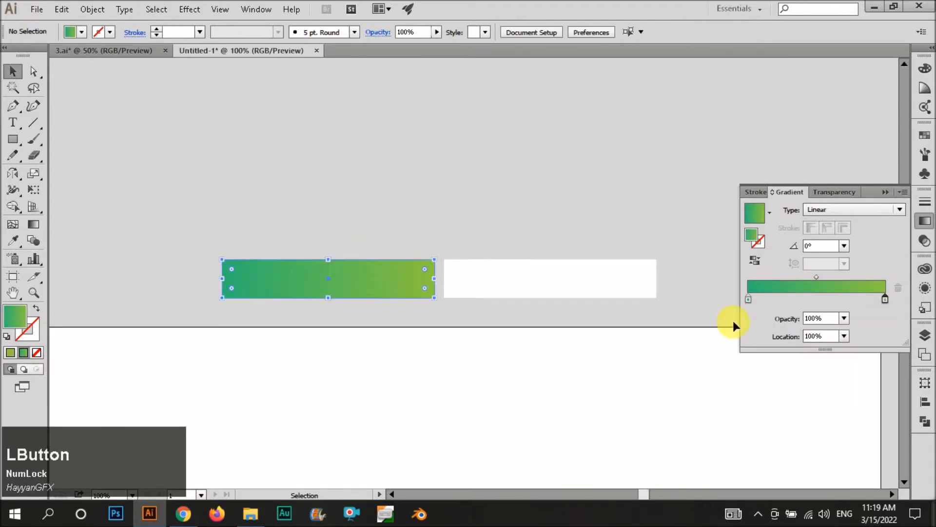
click(750, 298)
double_click(749, 299)
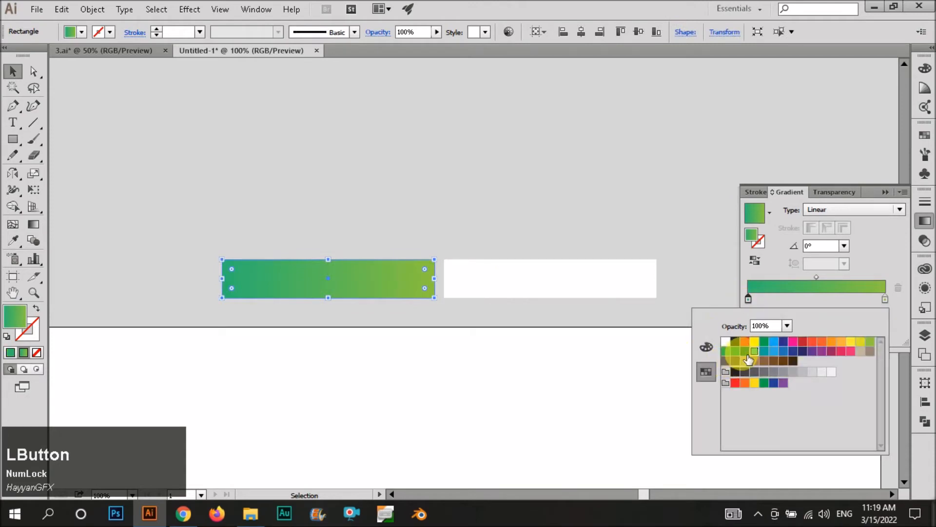
click(741, 354)
click(489, 224)
Draw a small square above the green rectangle and set its gradient type to Radial.
key(m)
drag(374, 230, 380, 233)
key(v)
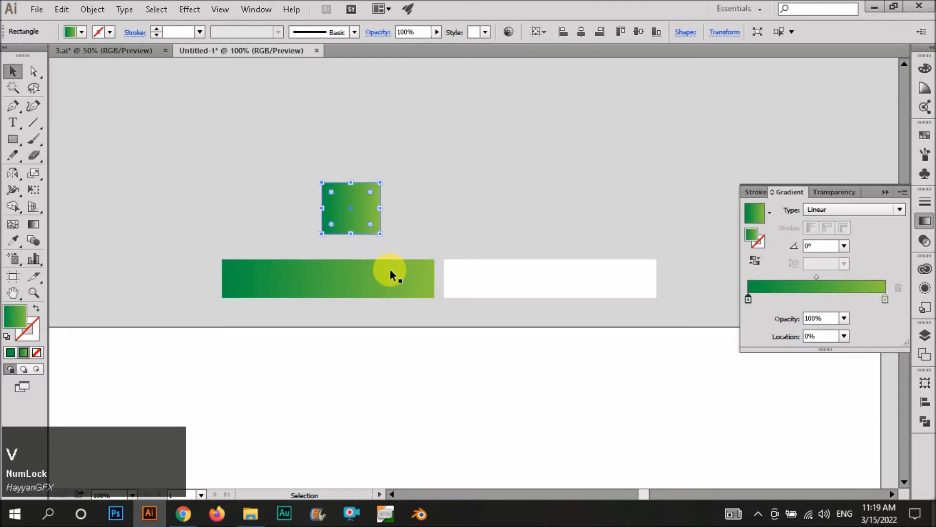
click(822, 210)
click(818, 241)
click(483, 197)
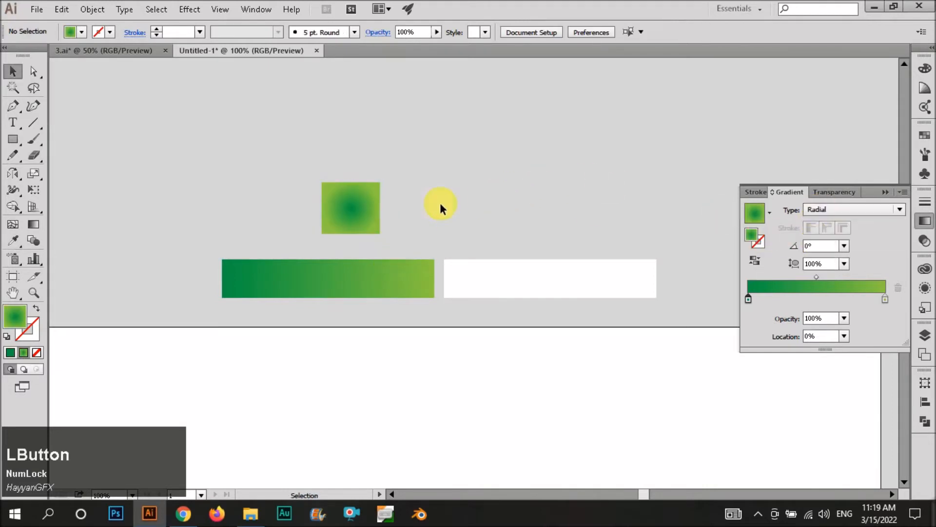
Reverse the square's radial gradient, redirect it toward the square's upper-right corner at about -136°, and delete the square.
click(351, 203)
click(745, 262)
click(428, 177)
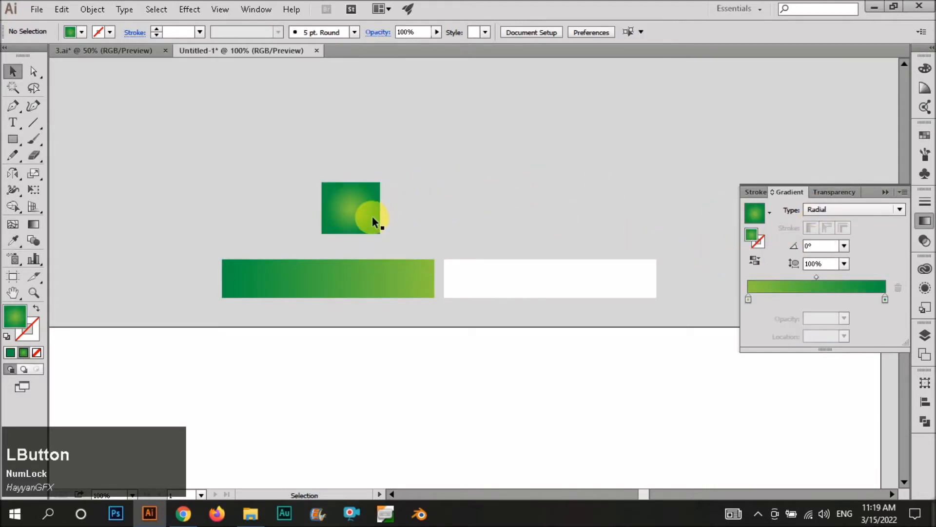
drag(375, 183, 464, 212)
click(420, 201)
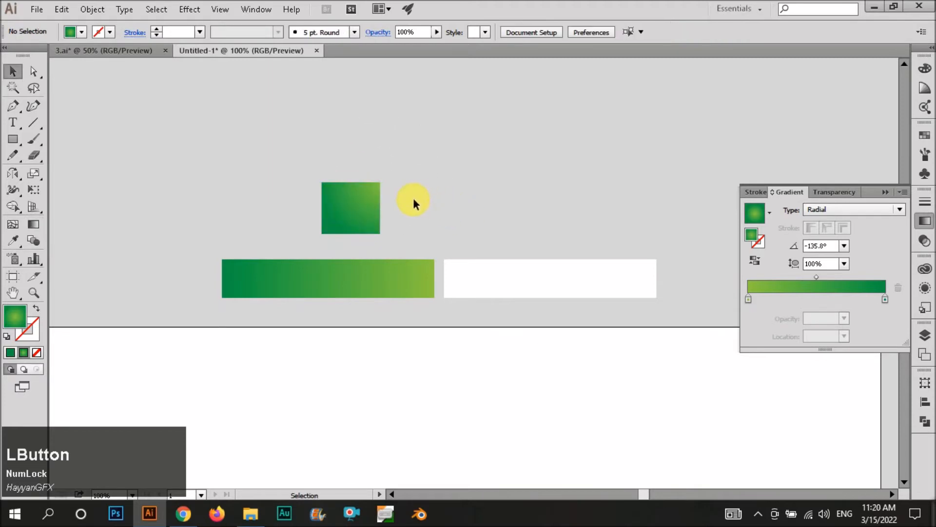
scroll(401, 202, down, 1)
click(376, 203)
key(Delete)
Fill the right rectangle with a radial gradient in two greys, with the lighter grey at the centre.
scroll(531, 253, up, 2)
scroll(531, 253, up, 1)
click(532, 252)
click(748, 299)
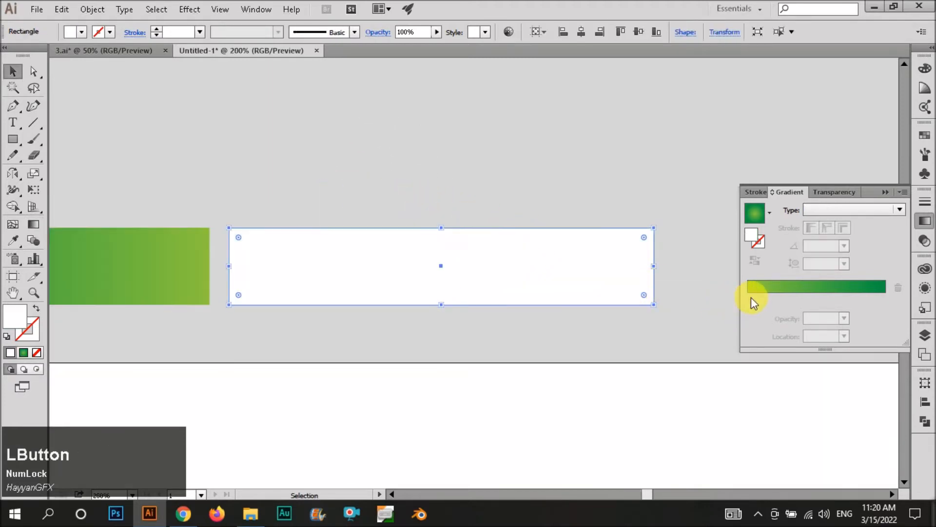
double_click(748, 299)
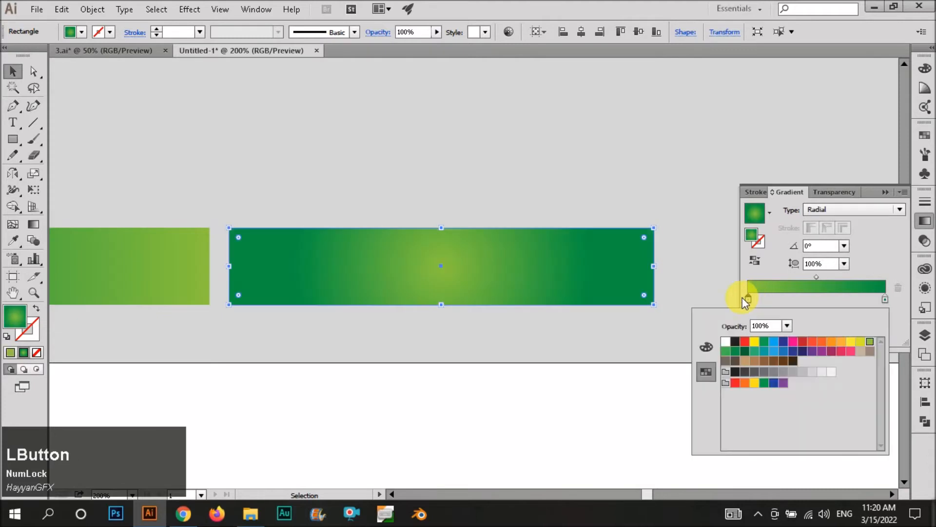
click(764, 372)
click(885, 298)
double_click(885, 299)
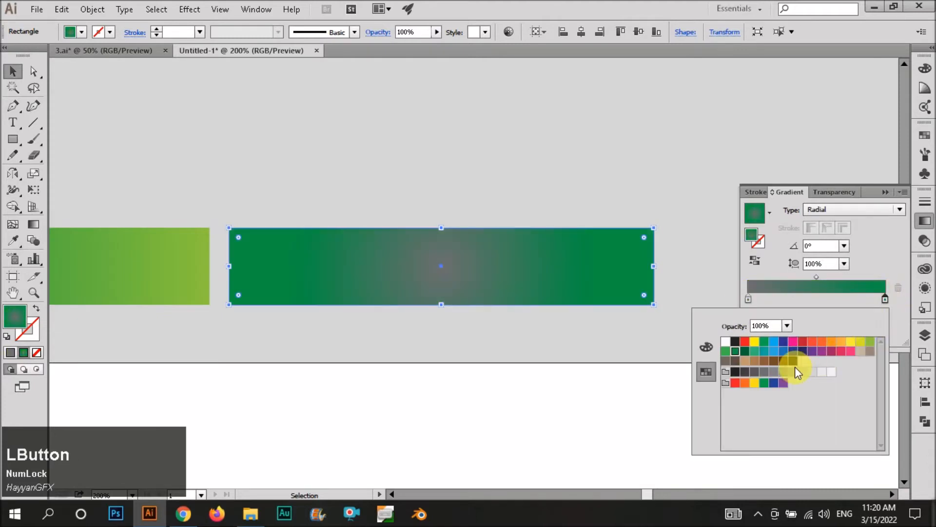
click(783, 371)
click(755, 261)
click(755, 260)
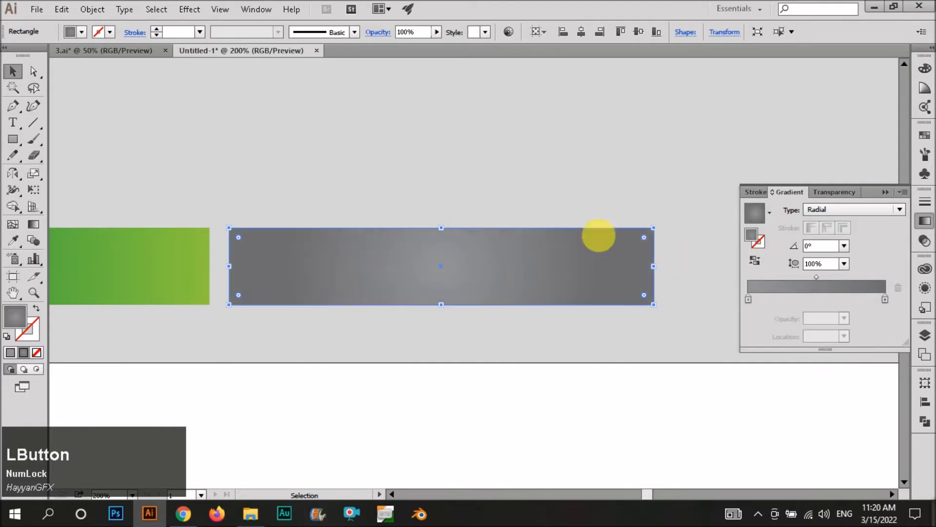
click(679, 262)
Change the green rectangle's gradient type to Radial and reverse it so light green is at the centre.
scroll(369, 210, down, 1)
scroll(369, 211, down, 3)
scroll(309, 188, down, 2)
scroll(282, 161, up, 1)
drag(282, 161, 318, 247)
click(821, 213)
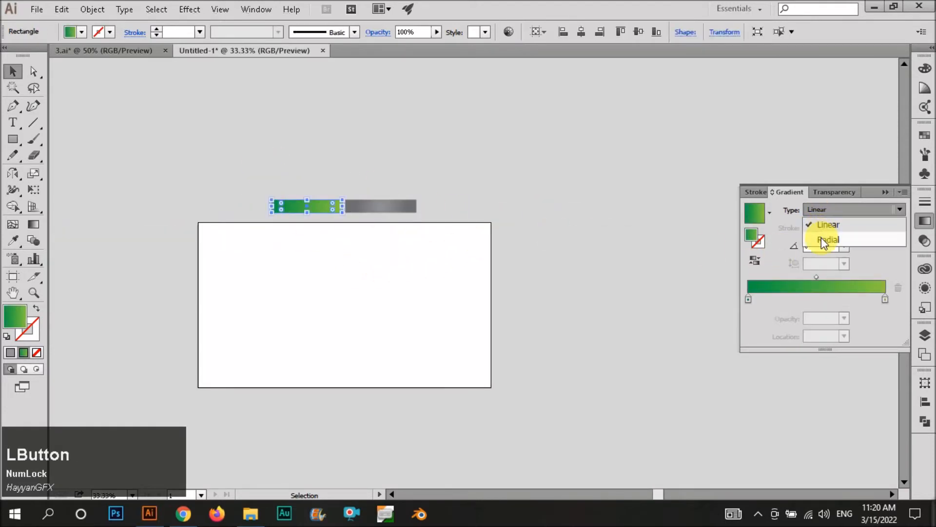
click(821, 238)
click(352, 185)
click(754, 260)
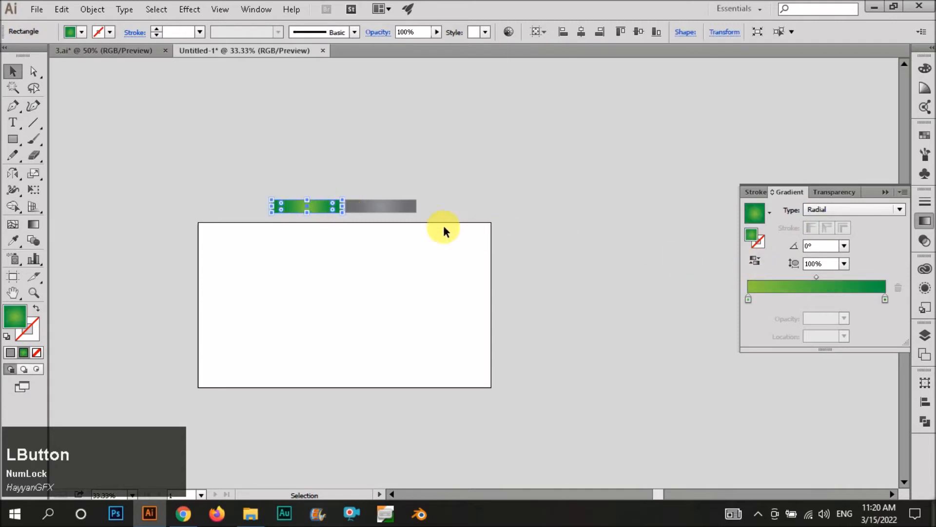
Try to redraw the green rectangle's radial gradient with the Gradient tool.
key(g)
drag(276, 223, 310, 222)
key(v)
key(ctrl+z)
click(353, 165)
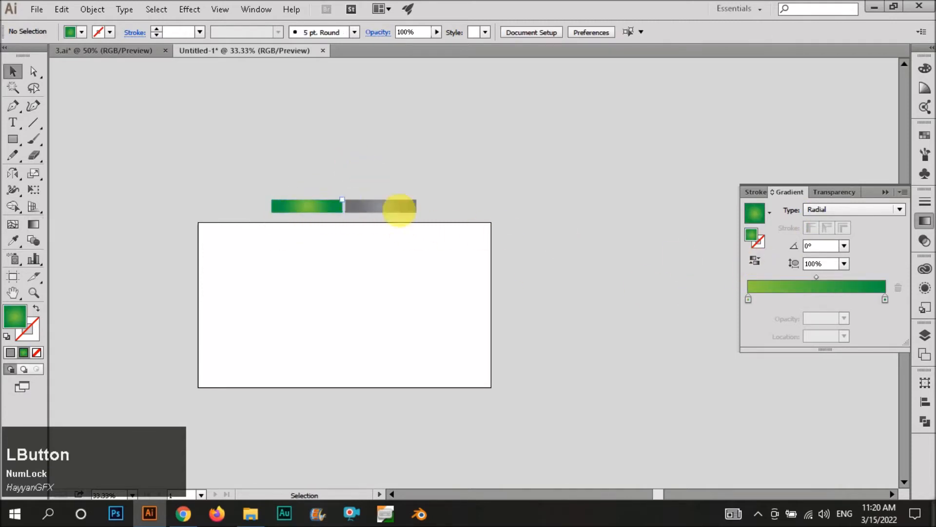
Add the text "special food" beside the artboard and scale it up to about 110 pt.
scroll(406, 216, down, 1)
scroll(270, 303, up, 1)
scroll(336, 289, down, 1)
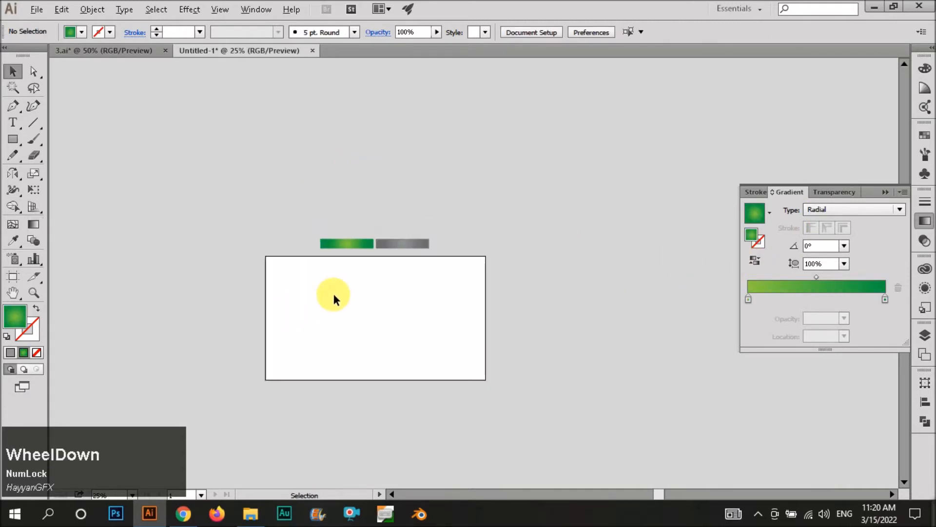
scroll(167, 268, up, 2)
scroll(279, 298, down, 1)
scroll(219, 273, up, 1)
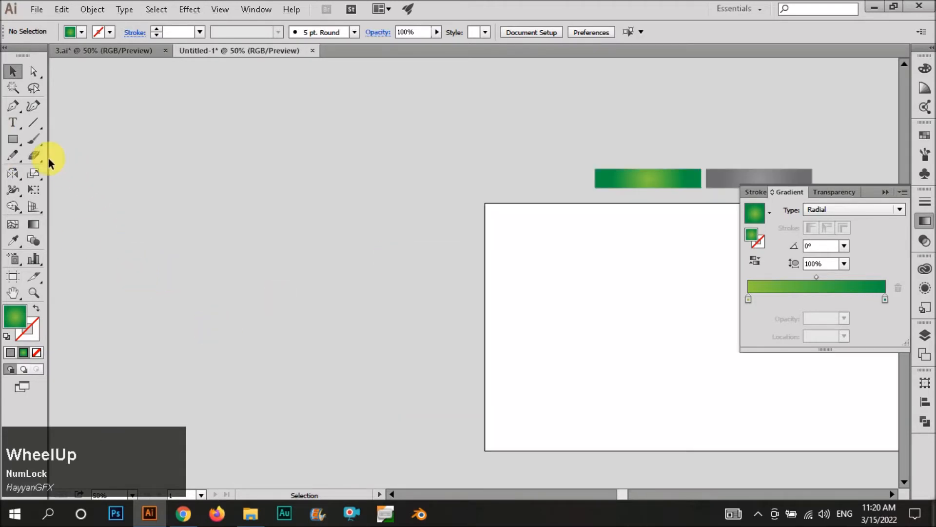
click(24, 123)
click(22, 123)
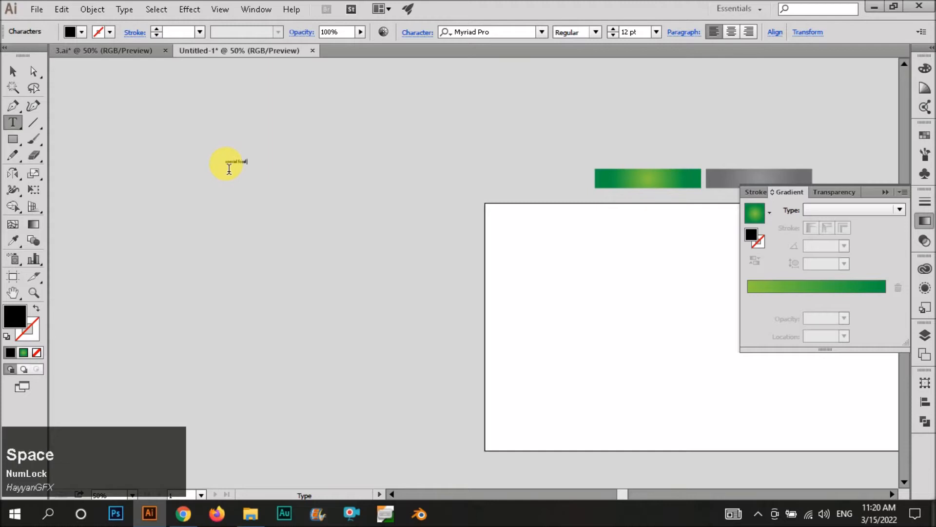
click(13, 71)
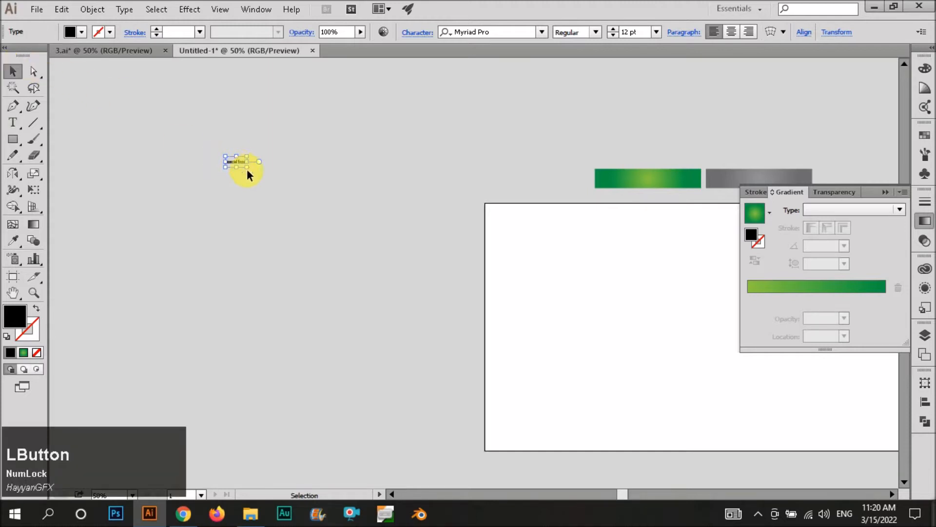
drag(247, 167, 344, 243)
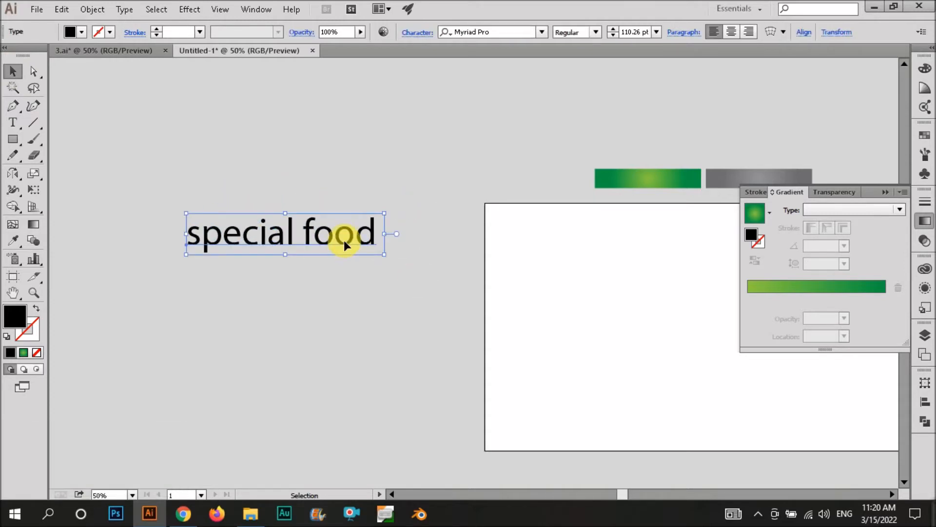
Duplicate the "special food" text below the original and replace the copy's wording with "food".
scroll(343, 240, down, 1)
drag(341, 239, 293, 302)
key(t)
click(13, 71)
double_click(294, 303)
drag(372, 300, 196, 301)
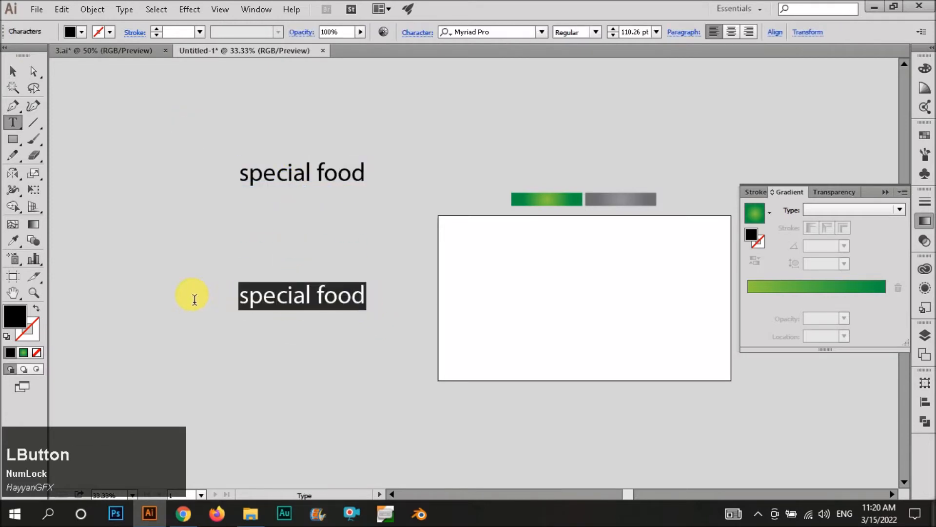
key(BackSpace)
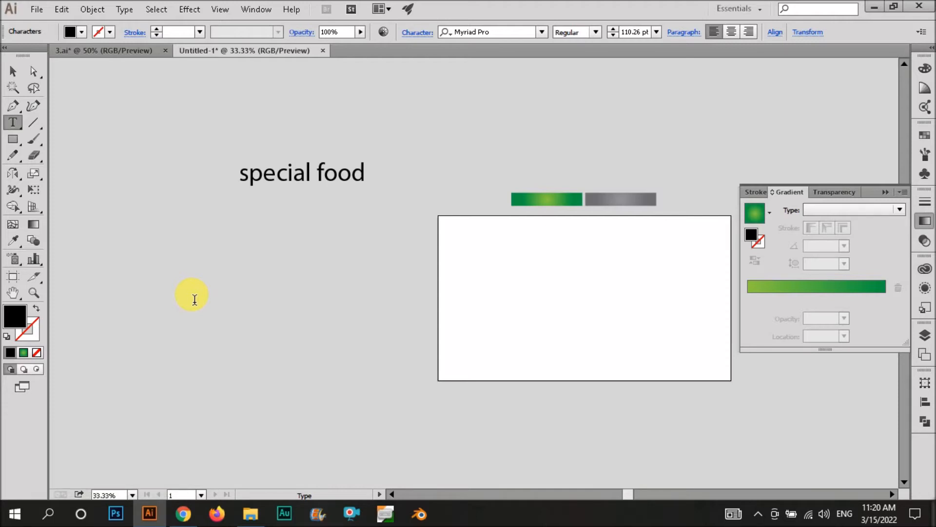
text(food)
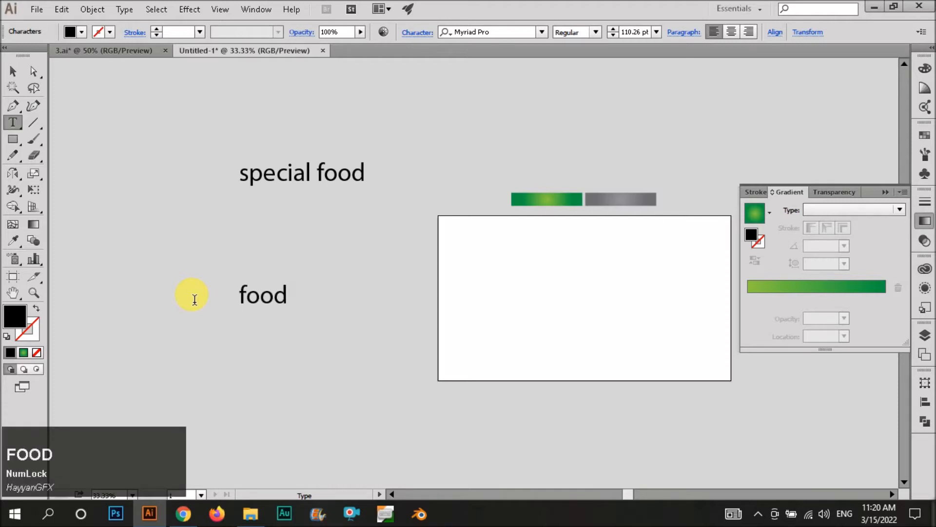
Shorten the original text to "special" and place the "food" text directly above it.
click(12, 68)
click(366, 175)
right_click(364, 172)
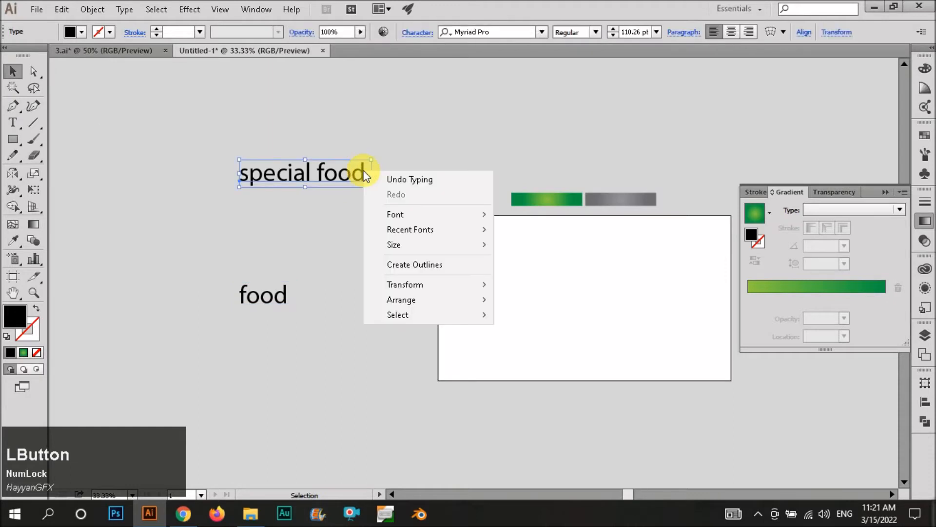
double_click(366, 175)
drag(366, 175, 314, 178)
key(BackSpace)
click(19, 76)
drag(249, 283, 248, 157)
Duplicate a text object, change the copy to "only this week", and position it below "special".
scroll(290, 173, up, 3)
drag(262, 215, 292, 340)
scroll(342, 240, down, 1)
scroll(315, 232, down, 2)
double_click(346, 328)
key(BackSpace)
text(o)
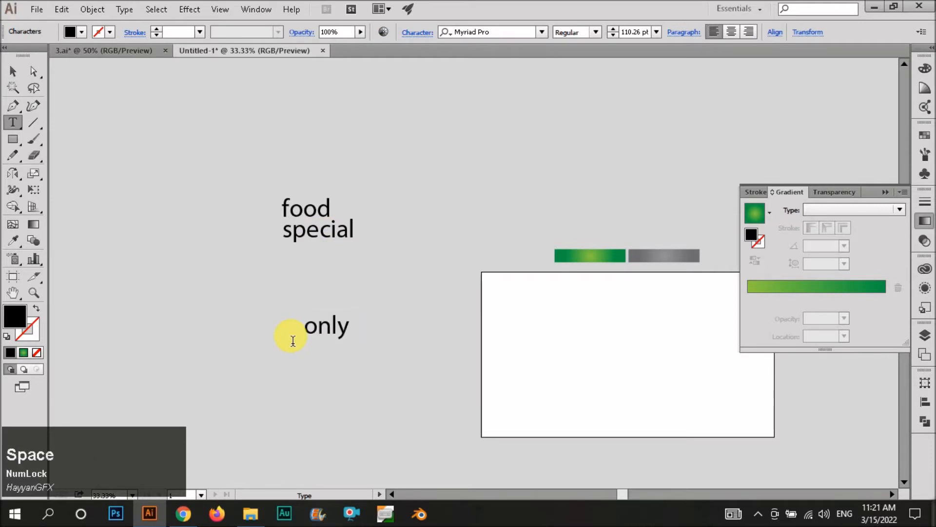
text(nly week)
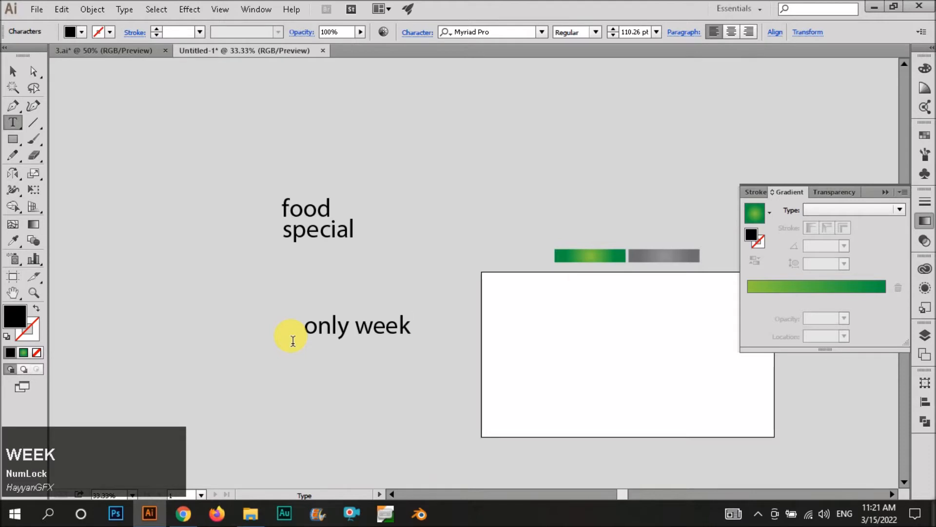
text(this)
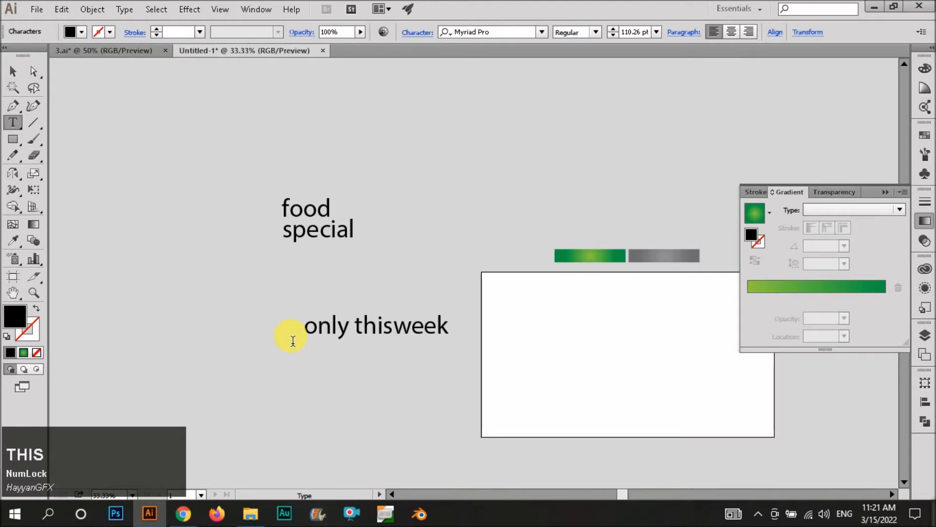
click(13, 71)
scroll(404, 324, down, 1)
drag(404, 314, 404, 294)
Duplicate the "only this week" text below itself and change the copy to "50%".
drag(352, 263, 197, 337)
double_click(387, 324)
key(BackSpace)
text(50)
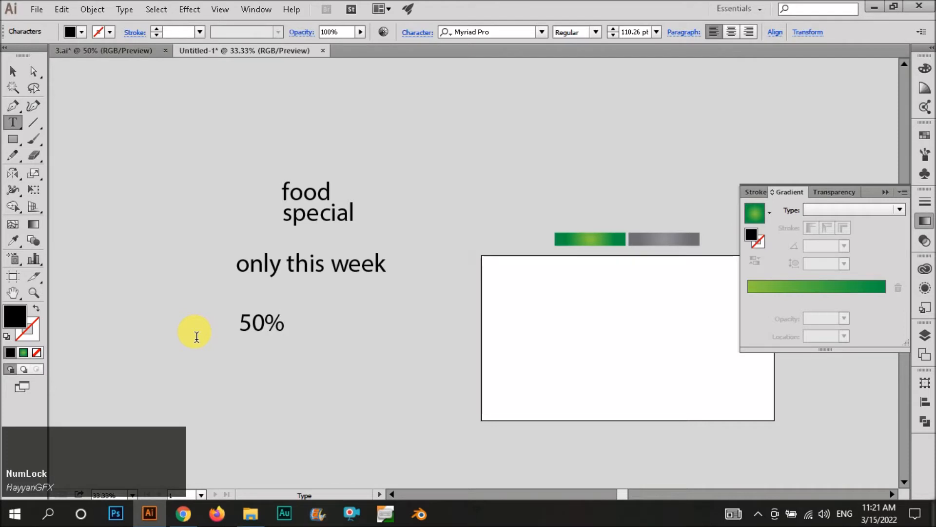
click(17, 68)
Duplicate the "50%" text and change the copy to "of".
drag(255, 324, 288, 357)
double_click(334, 347)
key(BackSpace)
text(of)
click(12, 71)
Arrange "50%" and "of" stacked below the "only this week" text.
click(150, 182)
drag(259, 349, 259, 349)
drag(305, 262, 289, 272)
drag(283, 345, 249, 318)
drag(267, 321, 341, 341)
click(403, 212)
Collapse the Gradient panel to clear the view of the artboard.
scroll(227, 255, down, 1)
scroll(468, 316, up, 1)
click(883, 193)
scroll(420, 289, down, 1)
scroll(419, 288, up, 2)
drag(926, 517, 804, 496)
click(318, 424)
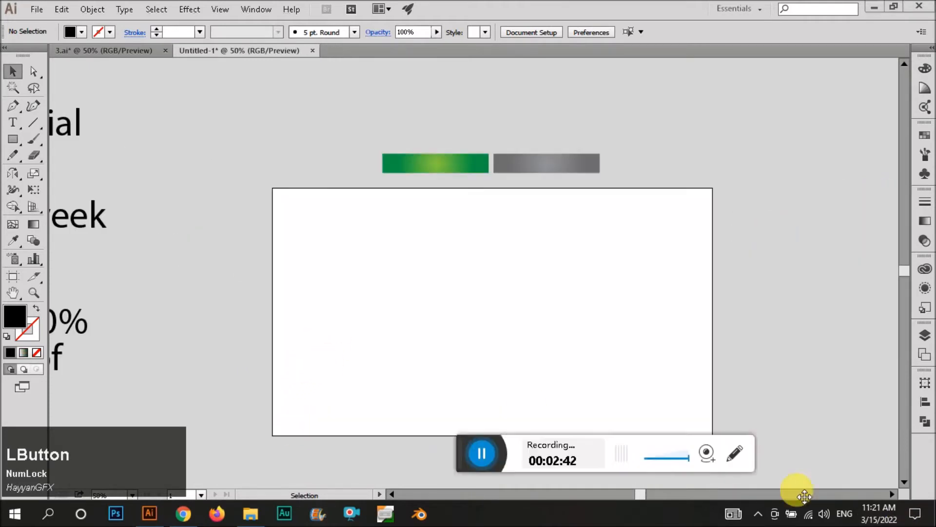
Duplicate the "special" text directly below itself and change the copy to "menu".
scroll(474, 345, down, 1)
scroll(88, 192, up, 2)
drag(234, 210, 238, 250)
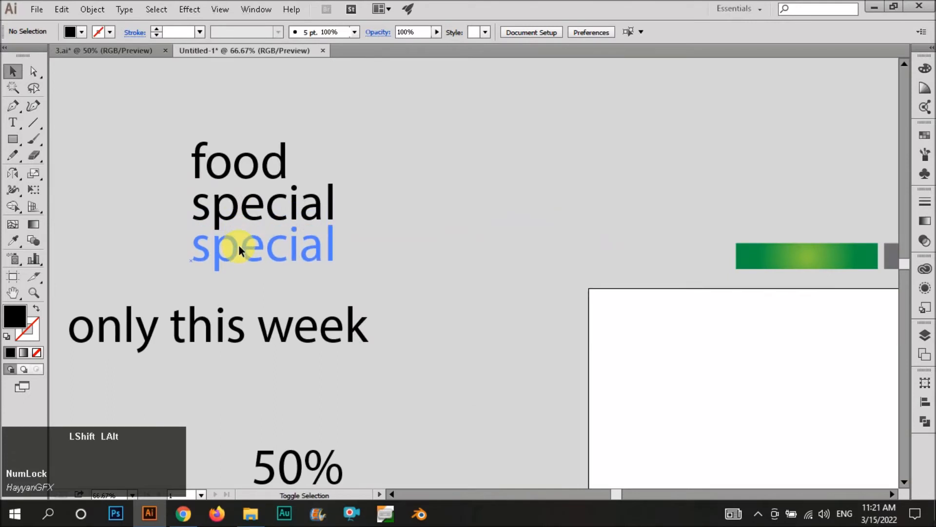
double_click(238, 248)
double_click(269, 248)
text(men)
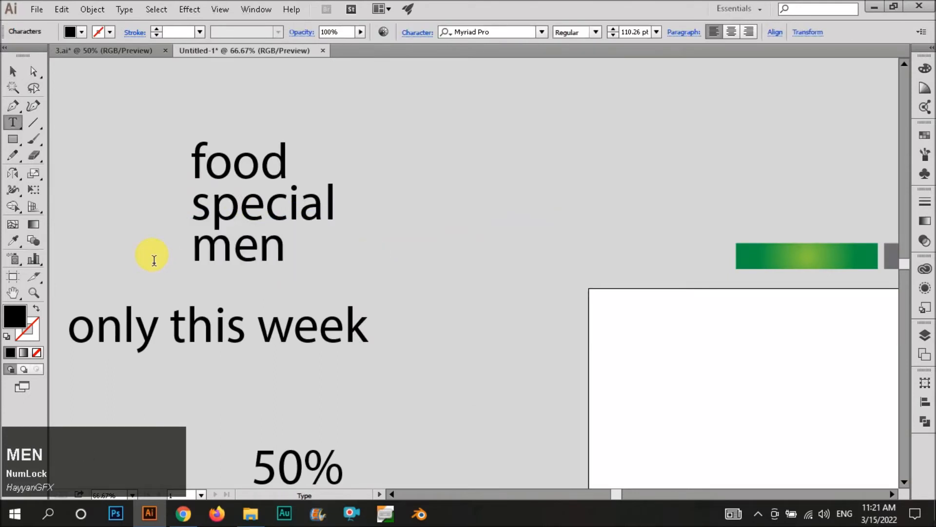
click(13, 71)
click(174, 150)
scroll(324, 236, down, 2)
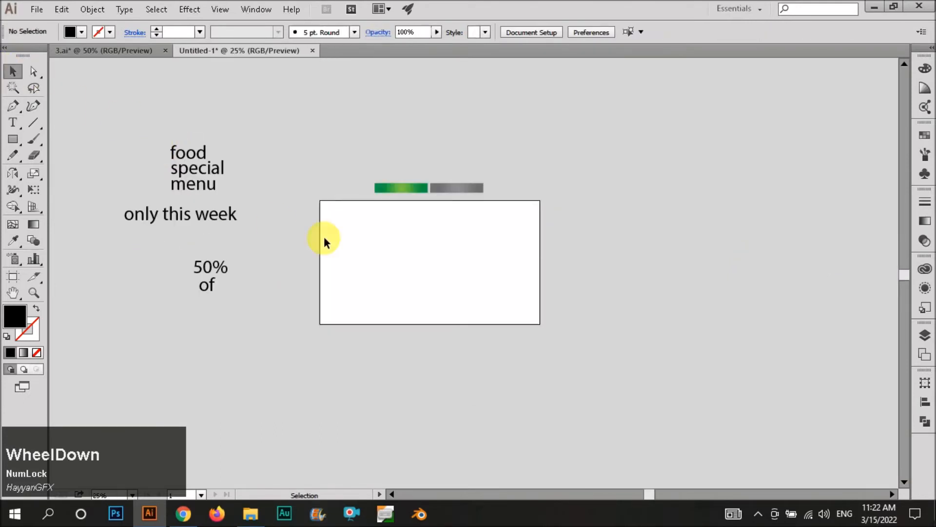
Draw a black square centred on the artboard and enlarge it evenly to nearly fill the artboard's height.
scroll(394, 222, up, 1)
key(m)
mouse_move(417, 263)
mouse_down()
mouse_move(554, 287)
mouse_move(419, 279)
mouse_up()
key(v)
click(581, 32)
click(638, 32)
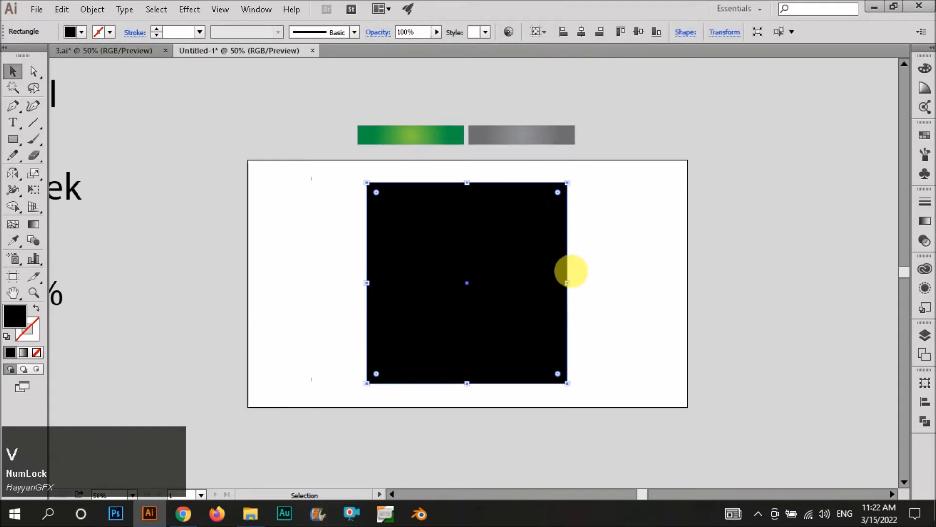
drag(568, 284, 583, 288)
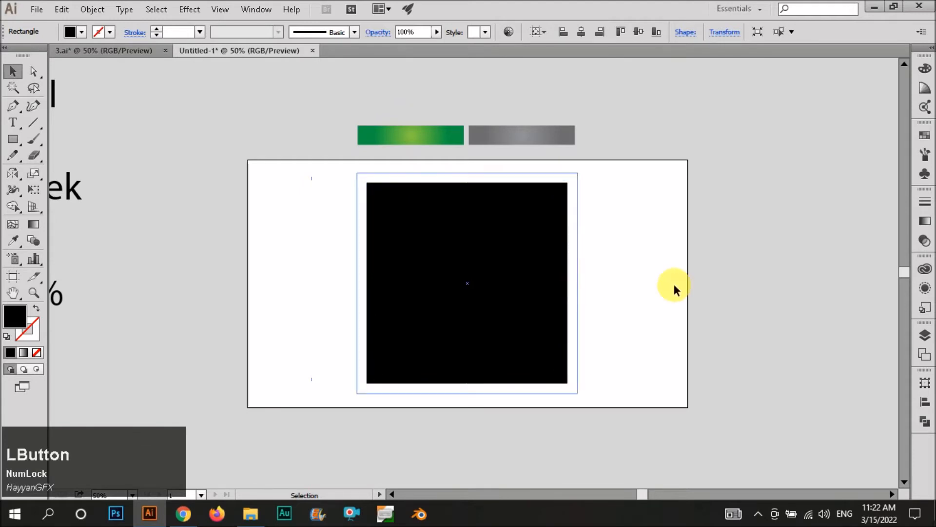
click(675, 289)
scroll(495, 259, down, 1)
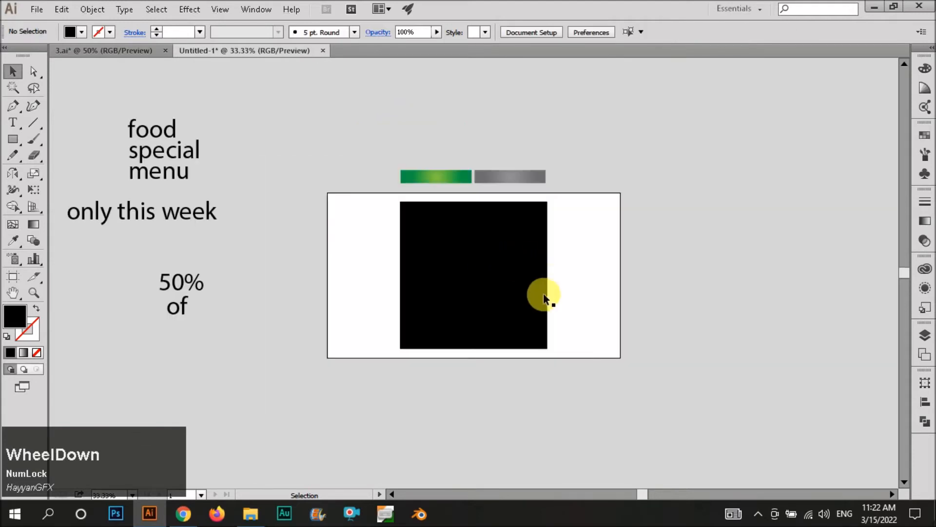
Fill the square with the light grey sampled from the canvas around the artboard.
scroll(512, 261, up, 1)
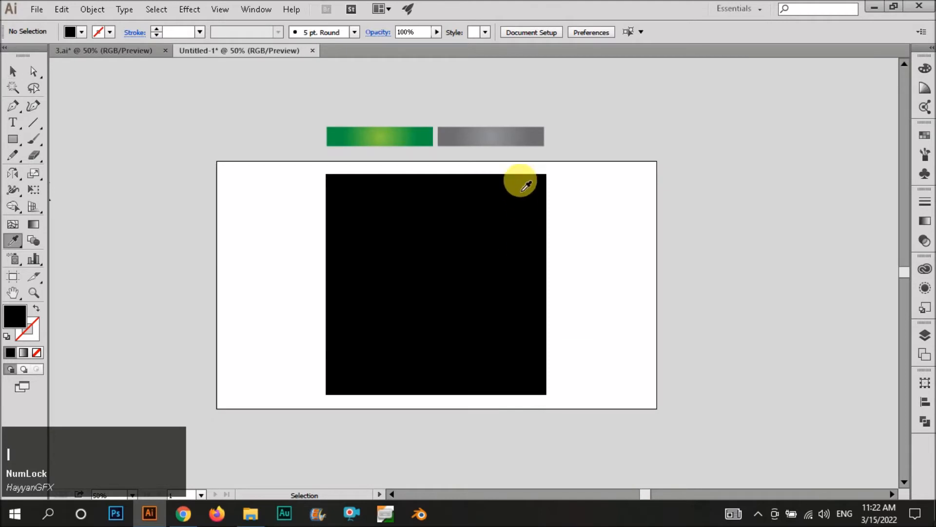
click(522, 182)
scroll(523, 181, up, 1)
key(i)
click(126, 170)
key(v)
click(307, 223)
scroll(305, 235, down, 2)
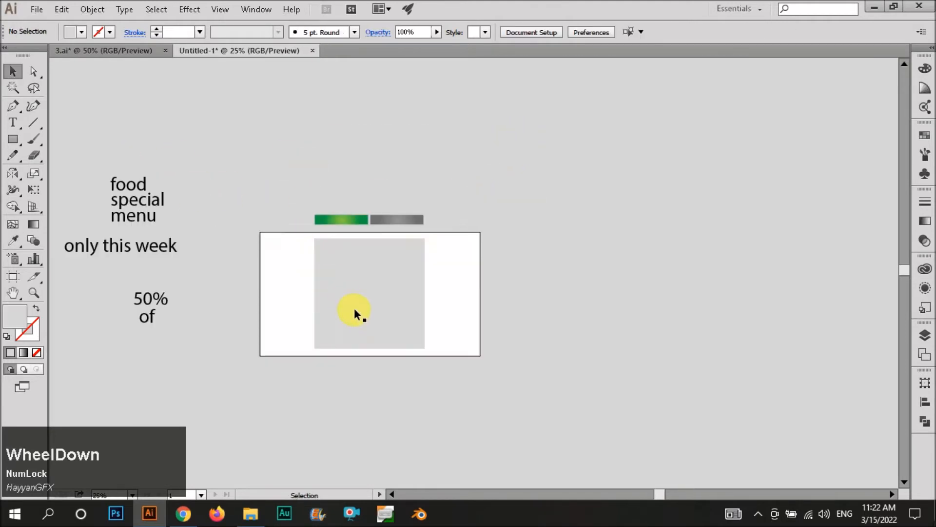
Draw a slanted four-sided shape over the square's lower half with the Pen tool and fill it with the grey gradient swatch.
scroll(353, 307, up, 1)
key(p)
scroll(313, 355, up, 2)
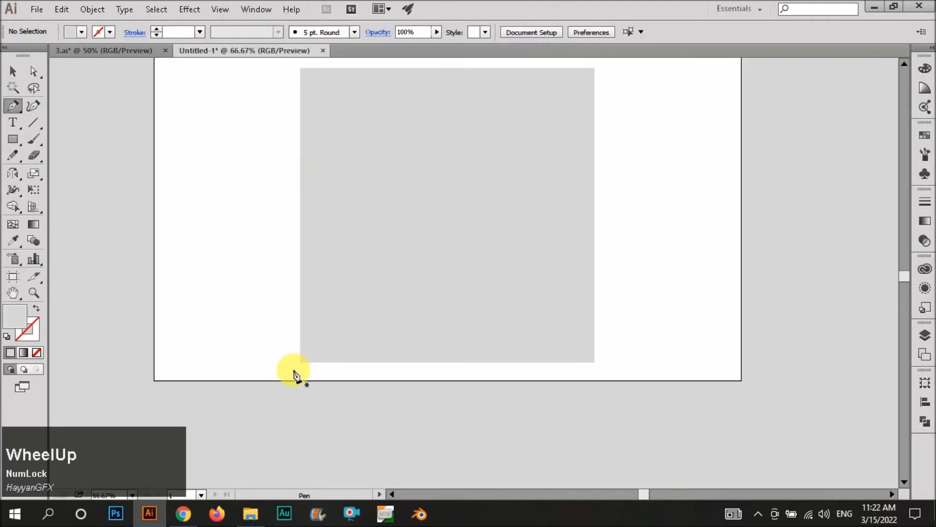
click(287, 388)
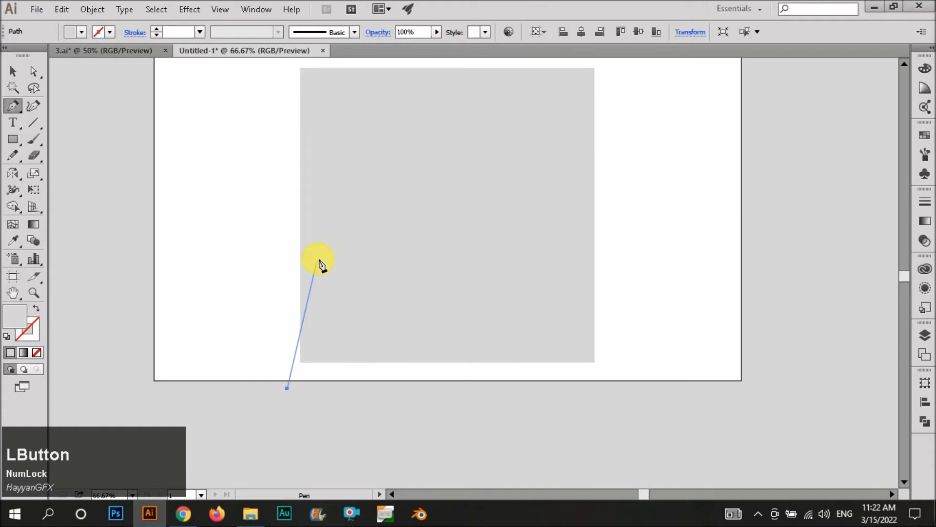
click(331, 211)
click(622, 240)
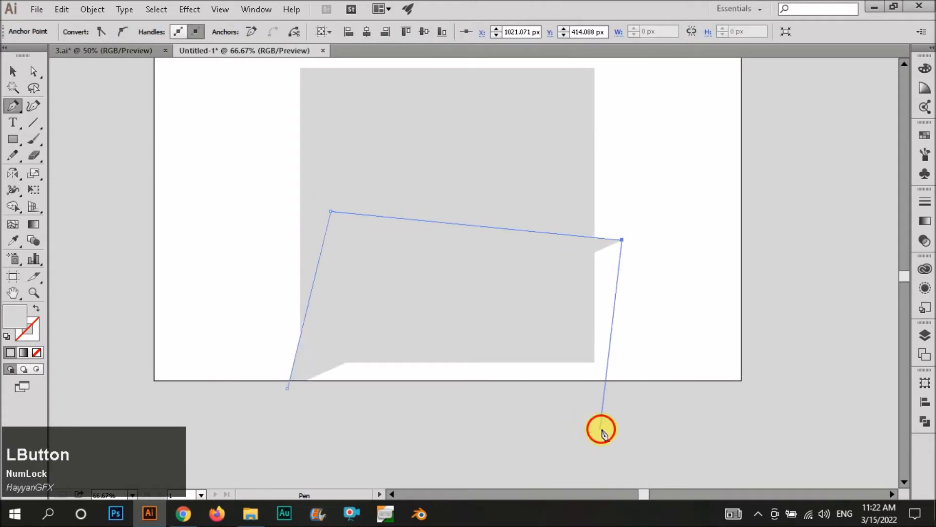
click(601, 428)
click(287, 389)
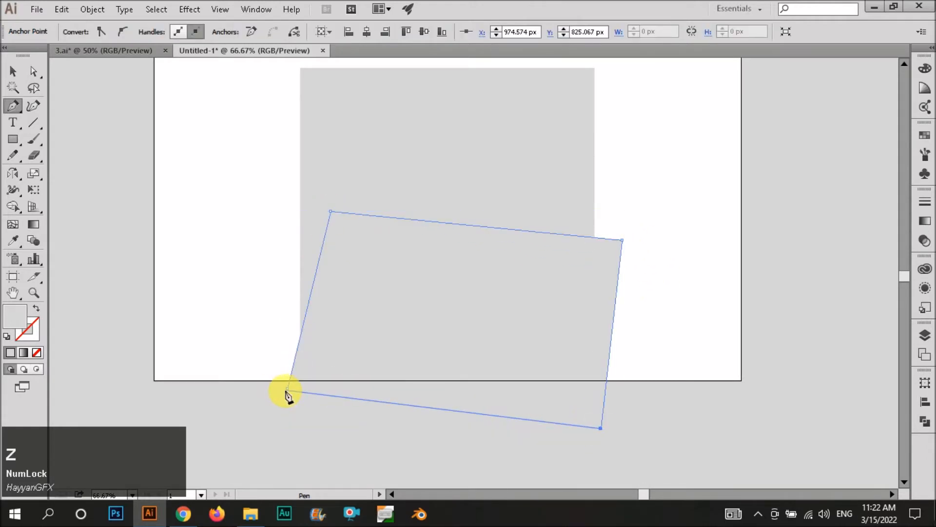
scroll(423, 353, down, 1)
key(i)
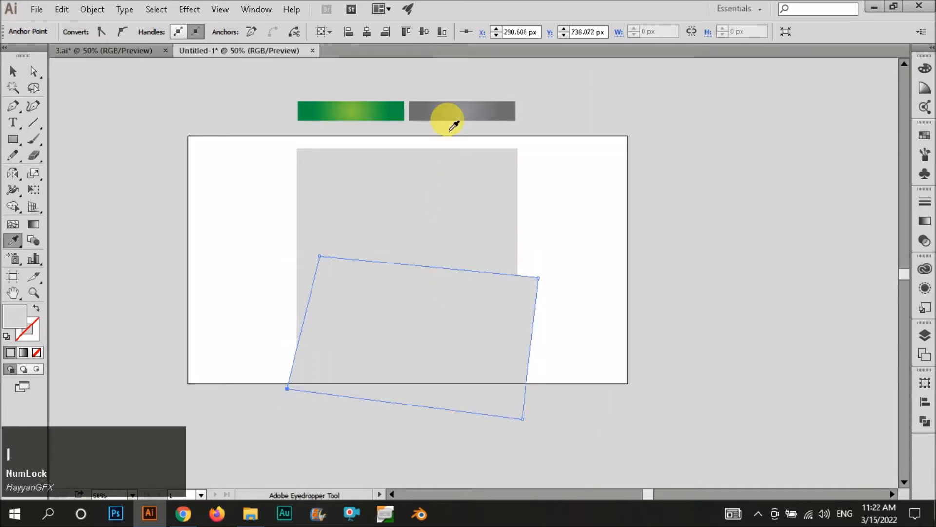
click(454, 126)
Trim away the parts of the slanted shape outside the square using Shape Builder.
key(v)
shift+click(408, 188)
key(shift+m)
drag(517, 390, 579, 424)
key(v)
click(578, 424)
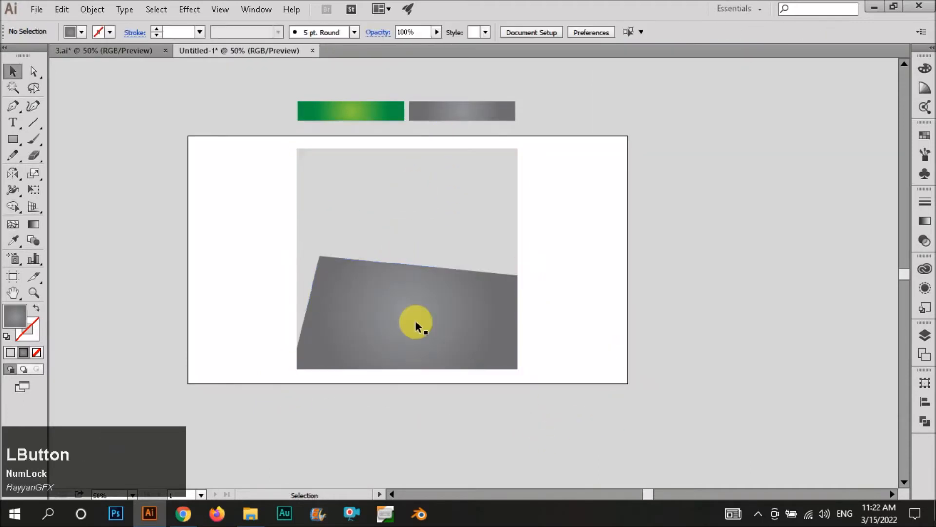
Shift the highlight of the slanted shape's grey gradient toward its left side.
click(415, 323)
key(g)
click(578, 410)
Make two progressively larger copies of the slanted grey shape, extending slightly beyond its top and side edges.
ctrl+click(417, 333)
key(v)
drag(411, 259, 409, 257)
key(ctrl+c)
key(v)
key(ctrl+d)
Trim the parts of the enlarged copies that extend past the square's sides using Shape Builder.
drag(580, 381, 517, 271)
shift+click(502, 223)
key(shift+m)
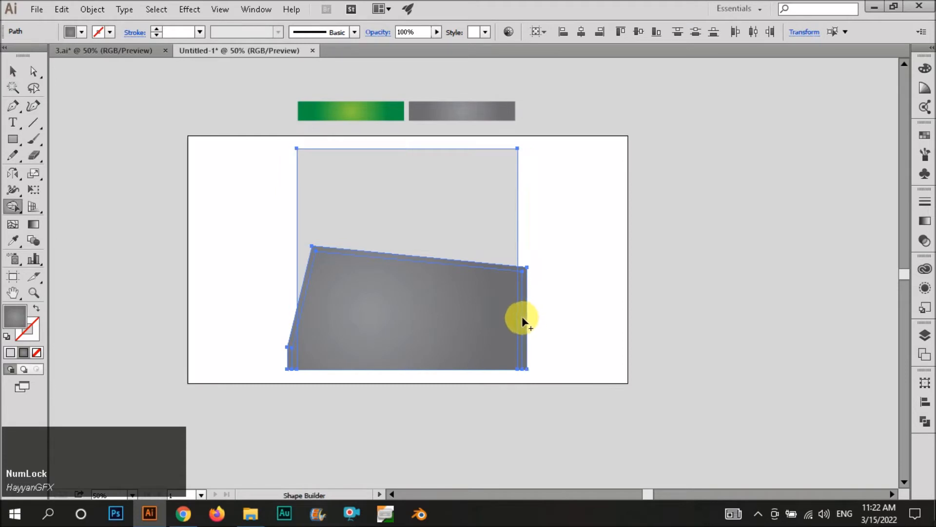
scroll(273, 349, up, 3)
drag(349, 374, 303, 375)
key(v)
Remove the fill from the outermost copy and give it a 2 pt stroke.
click(429, 276)
scroll(319, 314, down, 2)
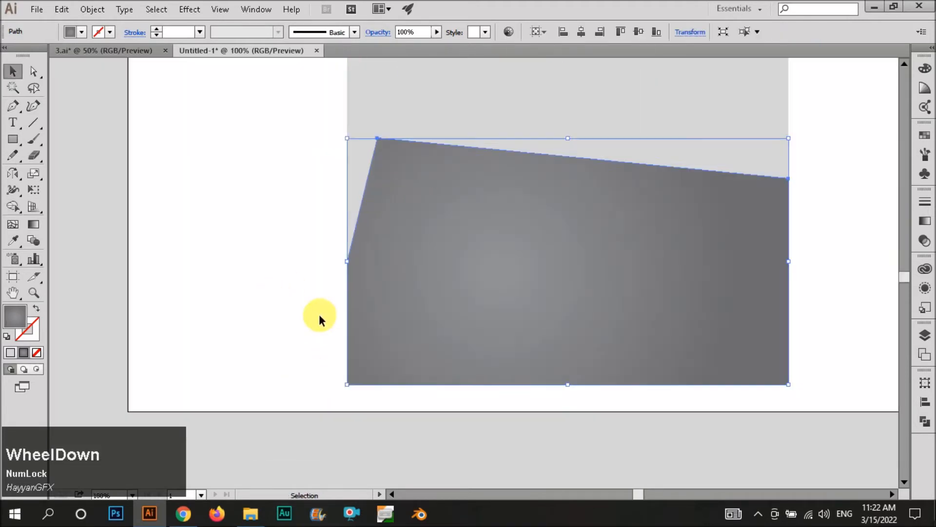
key(slash)
click(156, 29)
click(156, 30)
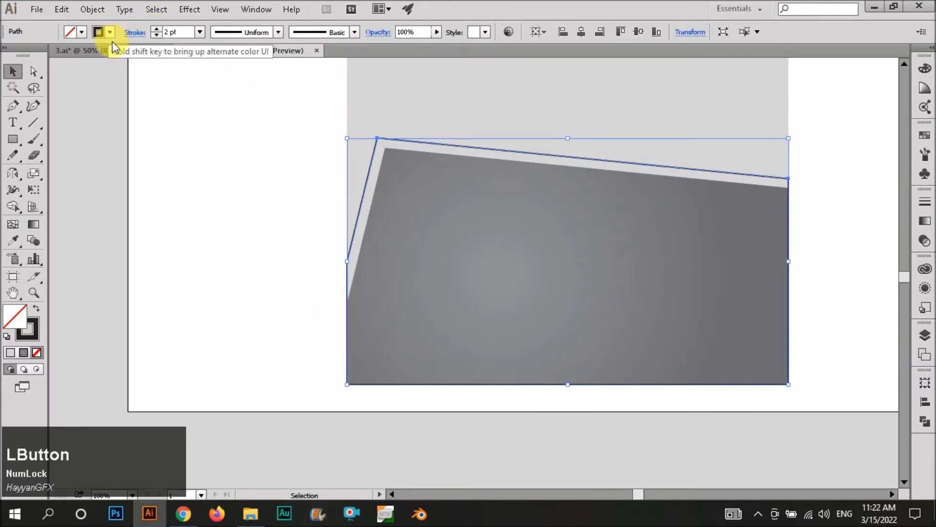
Make the outline dashed with a 12, 9, 3, 3 pt pattern and colour its stroke white.
click(133, 32)
click(19, 124)
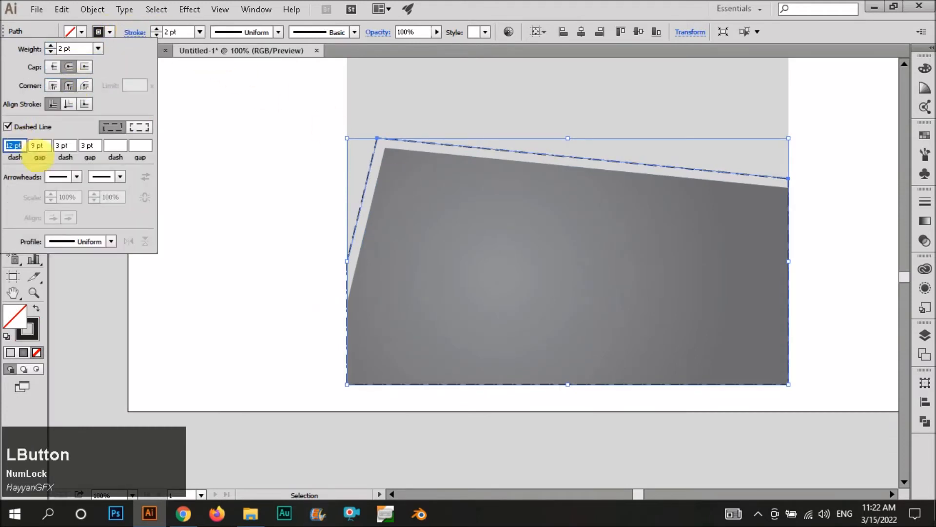
click(209, 192)
click(109, 32)
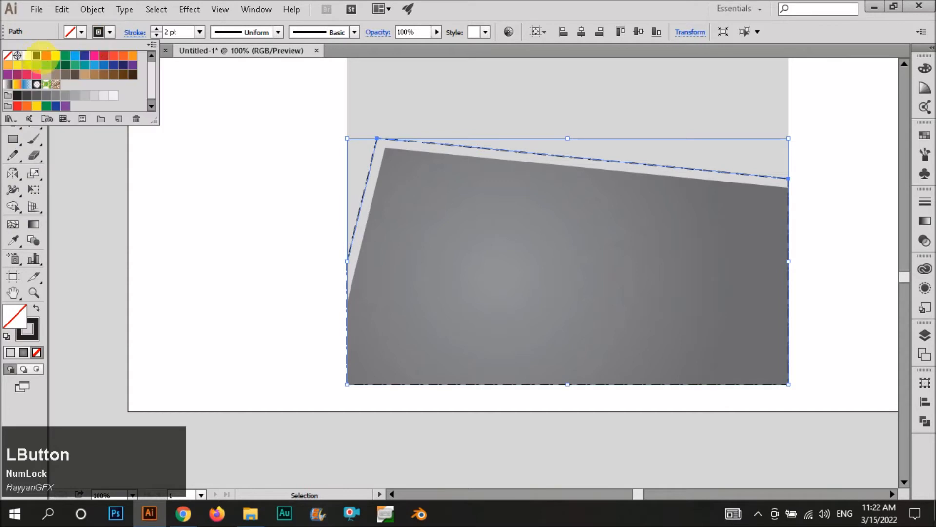
click(65, 77)
Expand the white dashed outline into filled shapes.
click(98, 10)
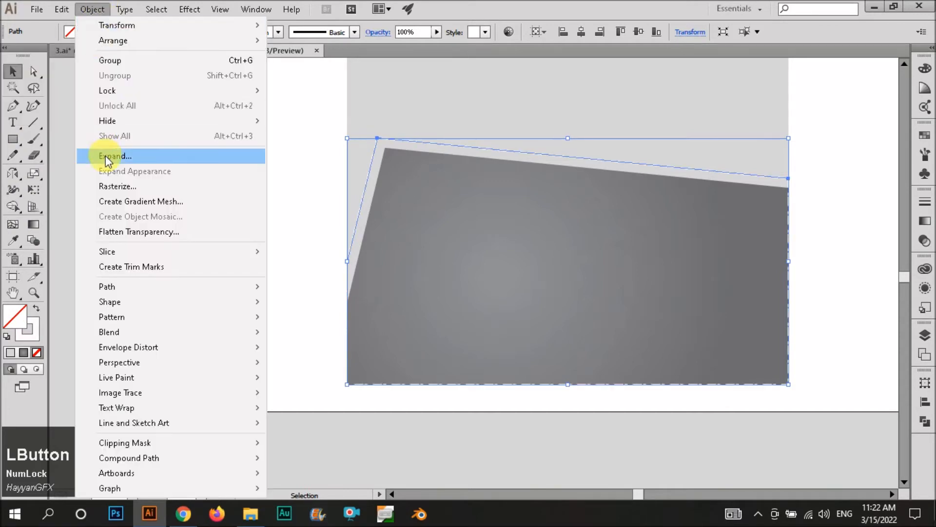
click(106, 153)
click(48, 198)
click(205, 268)
key(ctrl+minus)
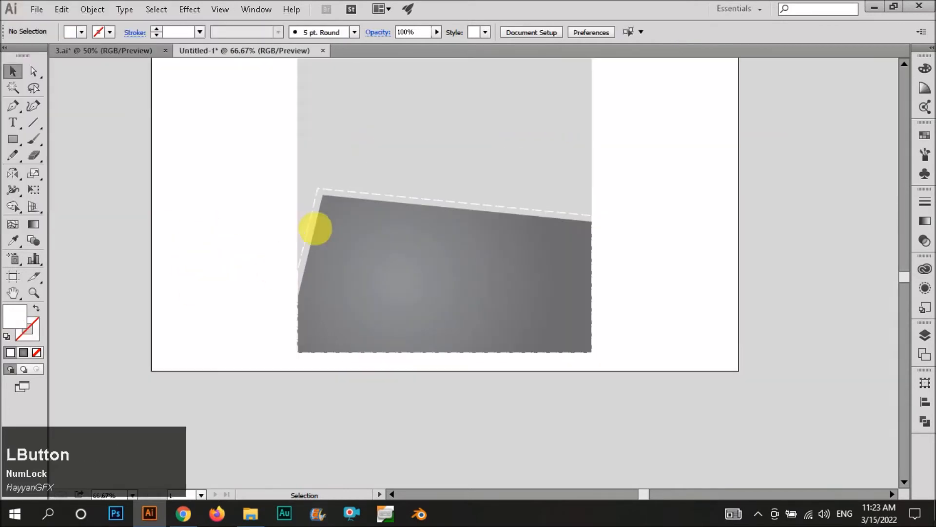
Isolate the compound path of the expanded dashes for editing.
click(310, 215)
right_click(311, 213)
click(336, 276)
scroll(312, 251, up, 3)
double_click(313, 218)
click(313, 218)
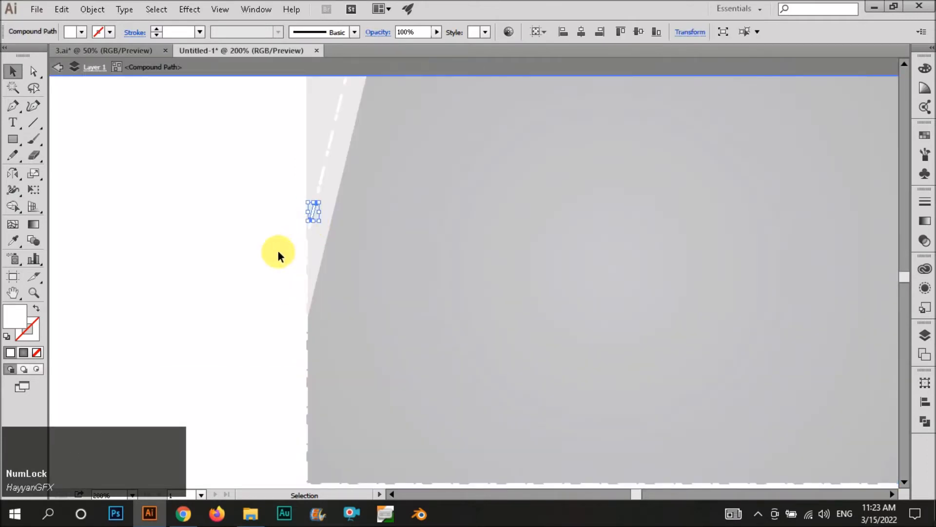
Delete the dashes running along the square's left, bottom and right edges, keeping those along the slanted edges.
drag(277, 248, 362, 439)
scroll(213, 307, down, 1)
scroll(212, 308, down, 2)
key(Delete)
drag(238, 336, 595, 405)
drag(595, 405, 526, 244)
key(Delete)
Delete the leftover dash at the square's right edge and exit isolation mode.
click(533, 229)
scroll(546, 234, up, 4)
click(512, 210)
scroll(513, 217, up, 1)
click(514, 232)
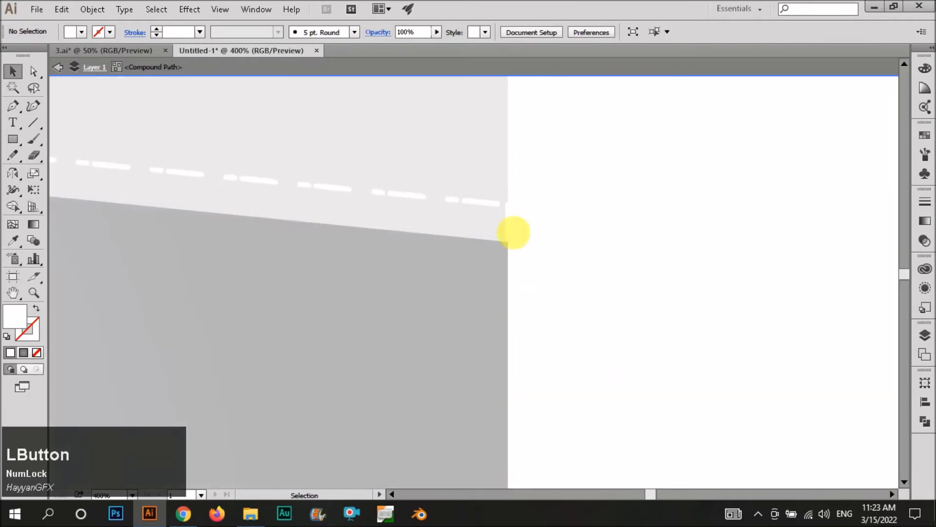
key(Delete)
double_click(579, 226)
click(475, 204)
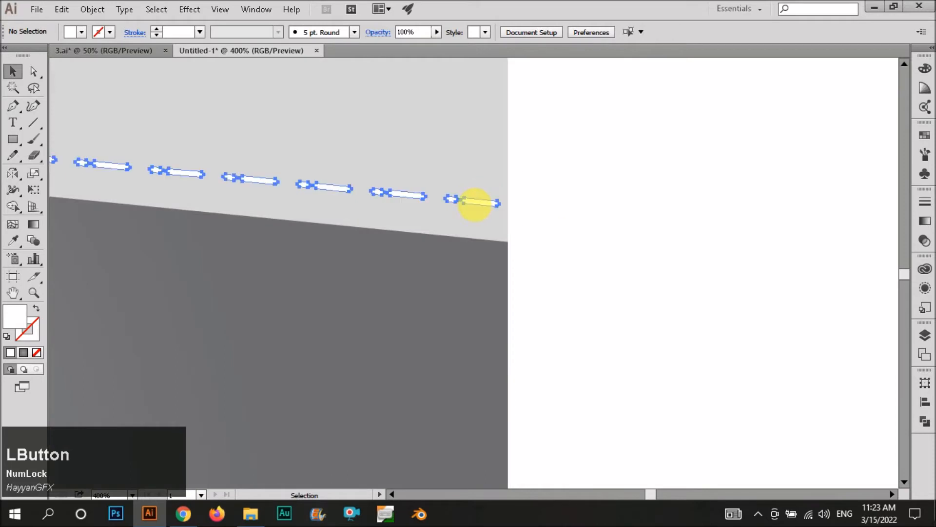
scroll(496, 203, down, 5)
click(513, 236)
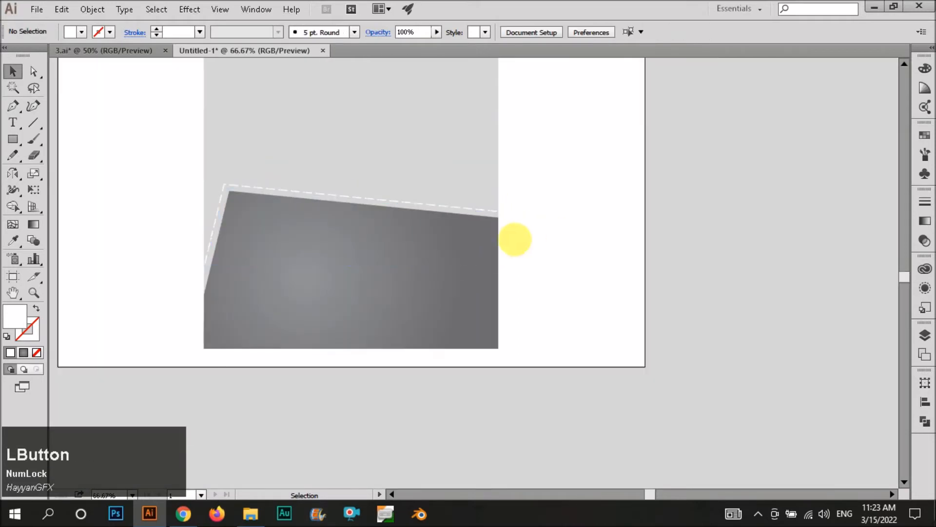
Fill the middle slanted copy with the green gradient swatch and send it behind the smaller grey shape.
click(306, 277)
scroll(328, 286, up, 1)
key(i)
click(315, 63)
key(v)
key(ctrl+[)
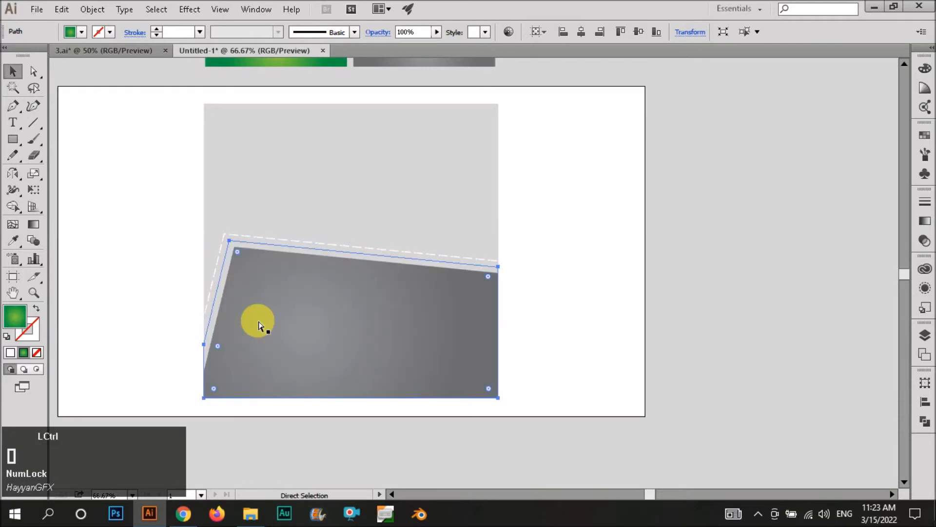
key(ctrl+])
key(ctrl+[)
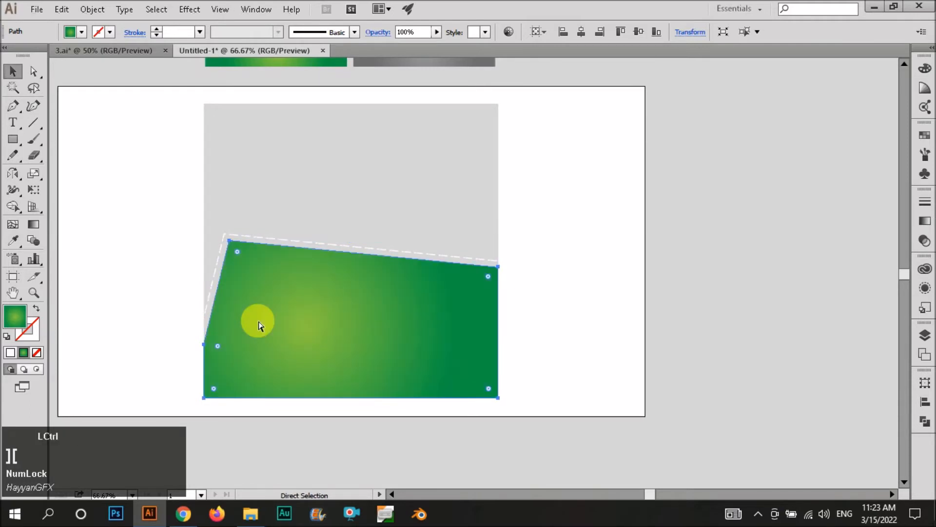
Reposition the green gradient so its light centre starts at the slanted shape's upper-left corner.
key(g)
drag(240, 252, 418, 266)
key(v)
click(581, 279)
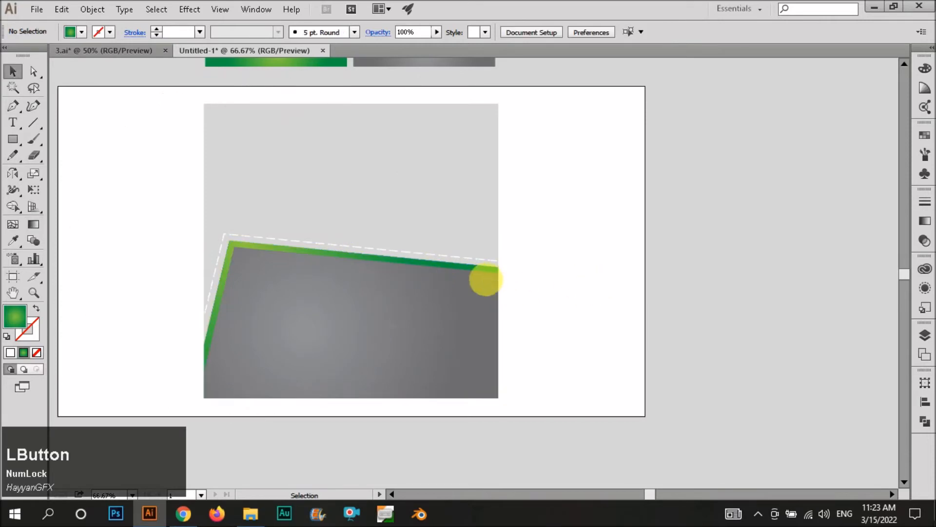
Fill the light grey background square with the grey gradient sampled from the slanted shape.
click(439, 215)
key(i)
click(434, 282)
key(v)
click(533, 269)
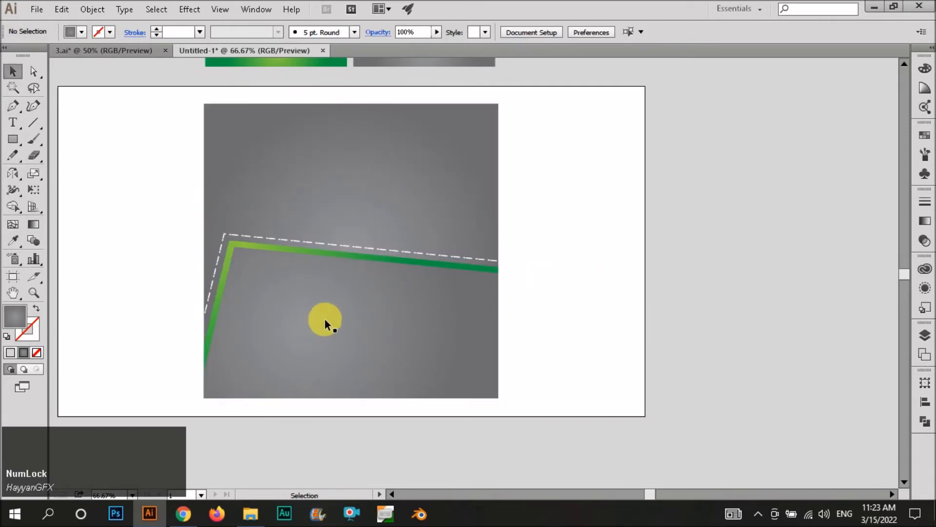
Draw a pointed four-sided grey gradient shape across the square's upper-right corner with the Pen tool.
scroll(391, 239, up, 1)
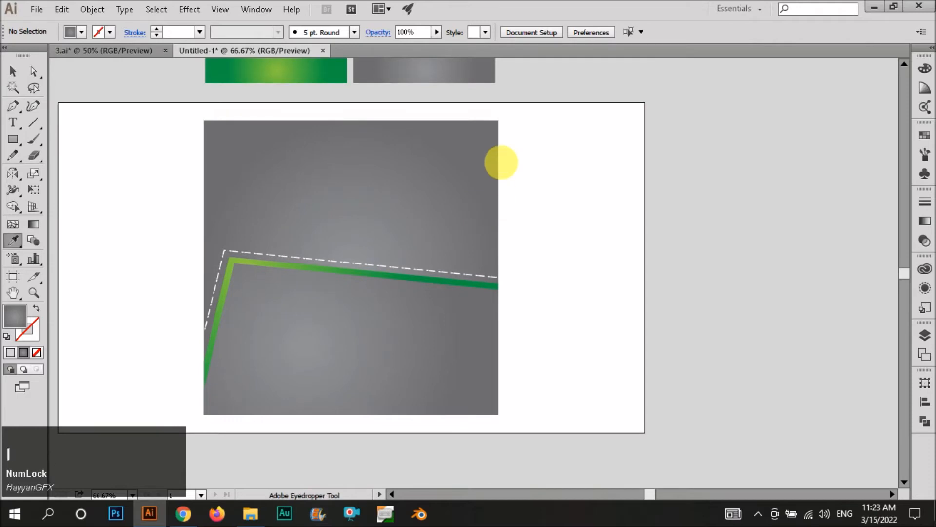
scroll(502, 162, up, 2)
key(i)
key(p)
click(432, 120)
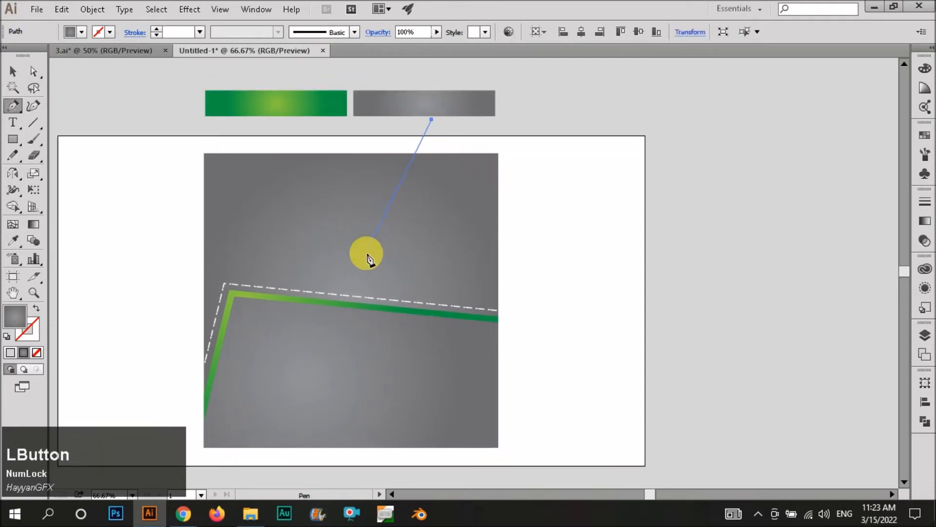
click(366, 253)
click(550, 214)
click(543, 124)
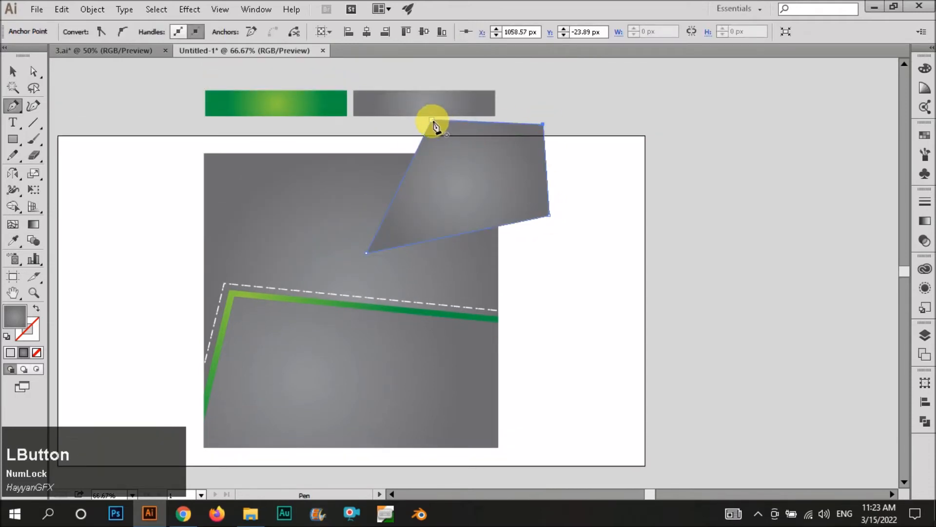
click(432, 119)
Remove the part of the pointed corner shape outside the square using Shape Builder.
key(v)
shift+click(370, 181)
key(shift+m)
alt+click(526, 175)
key(v)
click(585, 188)
Copy the pointed corner shape in place and enlarge the copy slightly beyond its lower-left tip.
click(426, 205)
key(ctrl+c)
key(ctrl+shift+v)
scroll(361, 247, up, 2)
drag(376, 259, 371, 262)
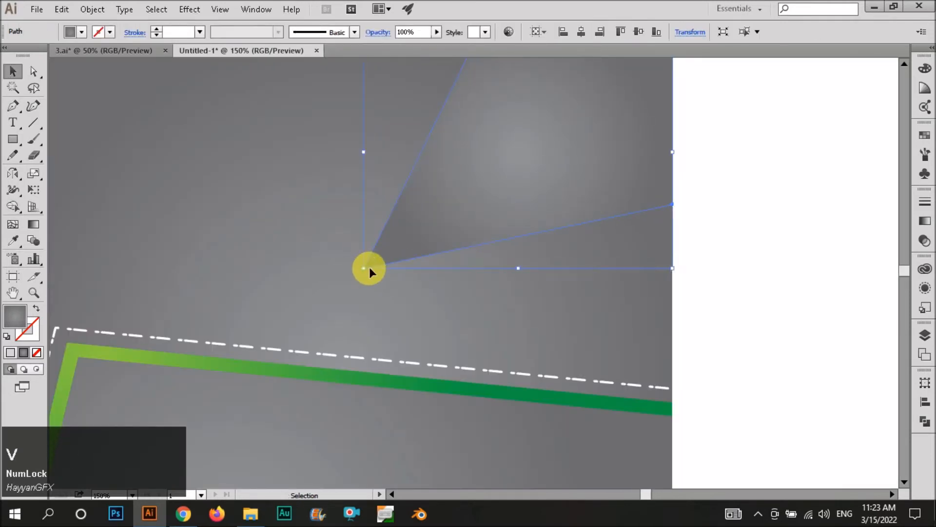
drag(371, 268, 352, 277)
Remove the fill from the enlarged pointed shape and give it a 1 pt white dashed stroke.
key(slash)
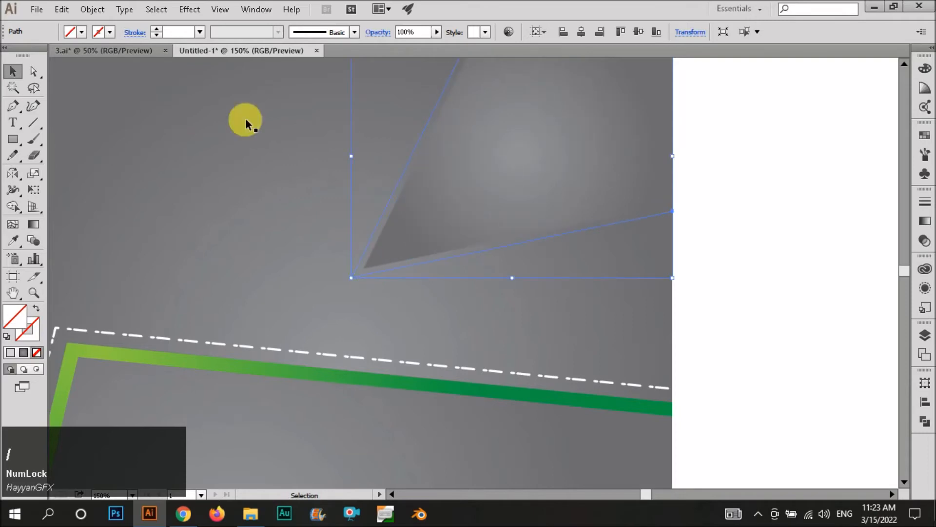
click(160, 30)
click(135, 32)
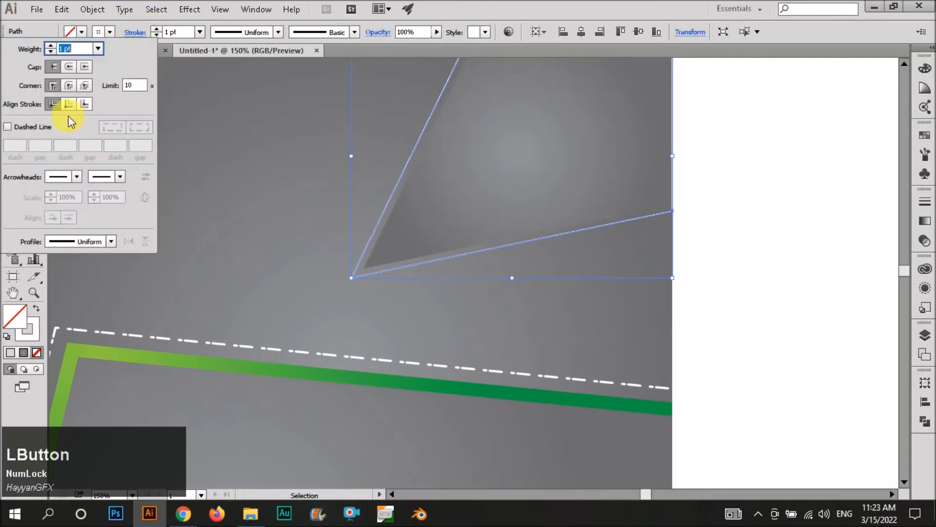
click(22, 126)
Expand the pointed shape's dashed outline into editable shapes.
click(108, 13)
click(93, 9)
click(116, 154)
click(73, 200)
right_click(357, 279)
click(387, 356)
Isolate the dashed outline and delete its dashes along the square's top and right edges.
double_click(674, 196)
scroll(704, 280, down, 2)
drag(731, 278, 611, 161)
click(626, 177)
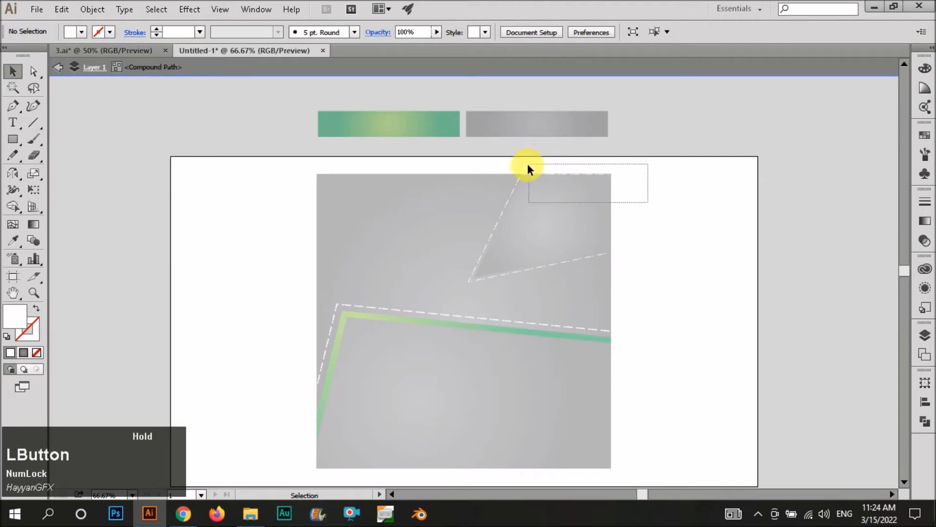
scroll(489, 178, up, 5)
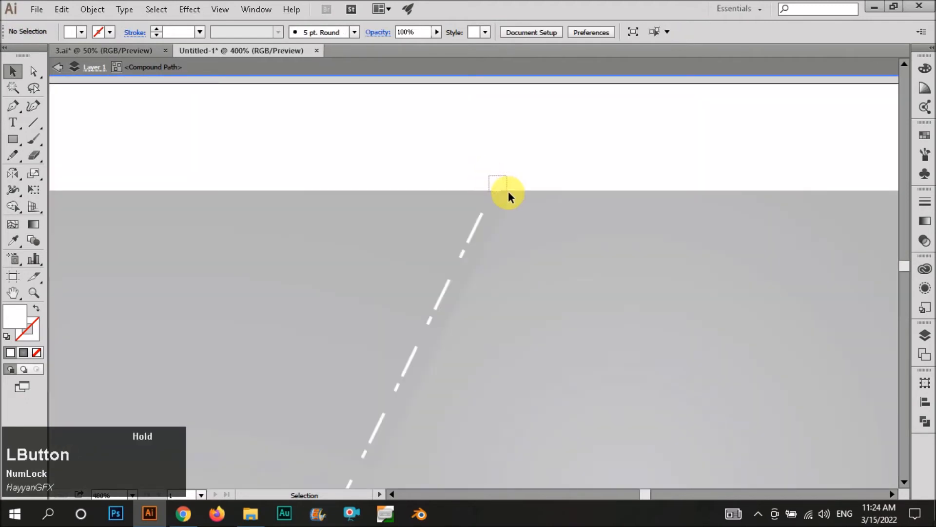
click(506, 194)
click(512, 167)
scroll(489, 169, down, 4)
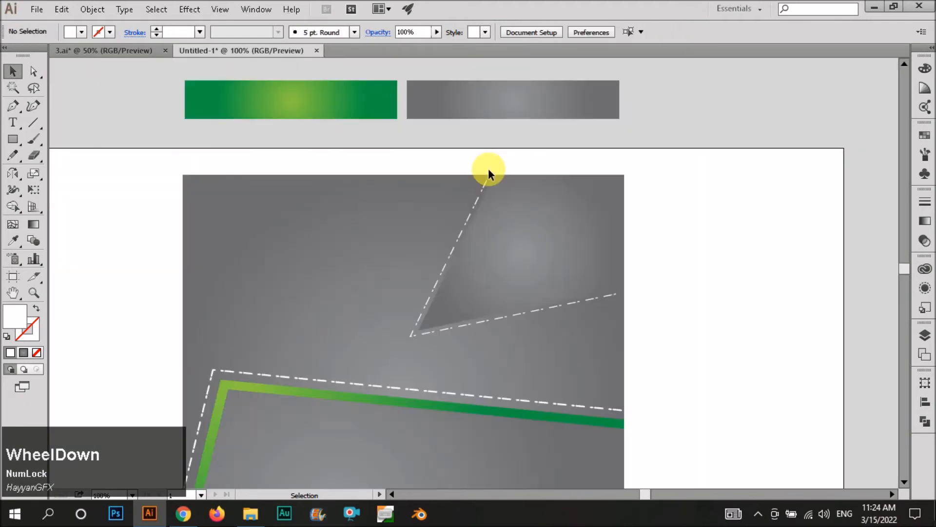
scroll(413, 375, up, 3)
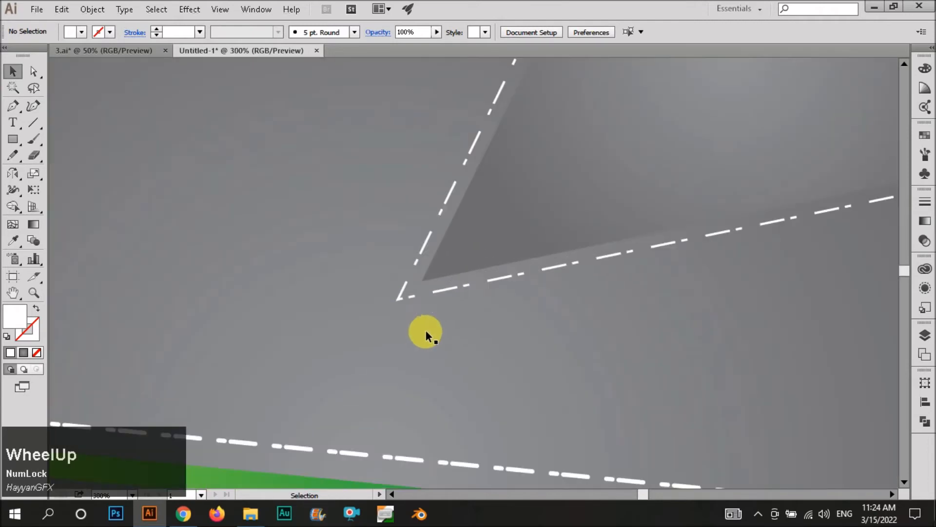
click(436, 290)
scroll(657, 353, down, 3)
click(618, 324)
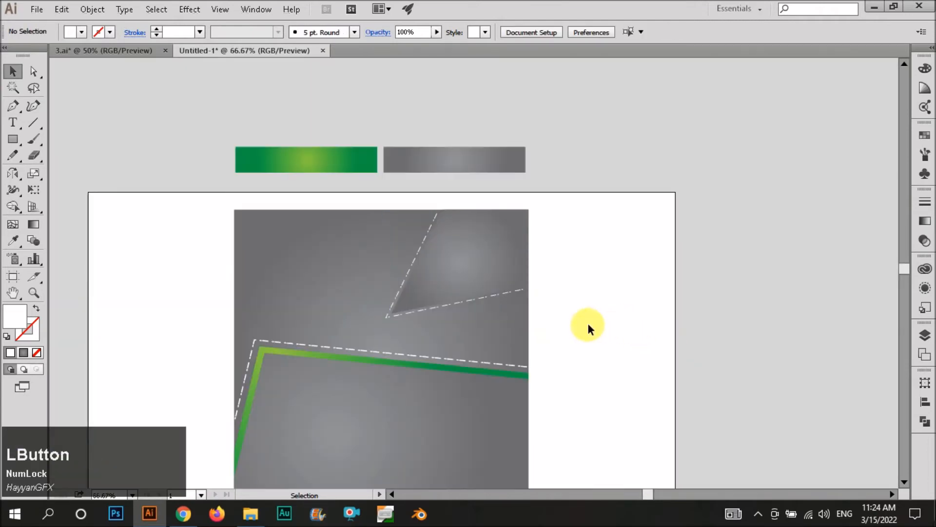
Fill a copy of the pointed corner shape with the green swatch gradient, running from its lower-left tip towards the right.
click(418, 304)
scroll(418, 304, up, 2)
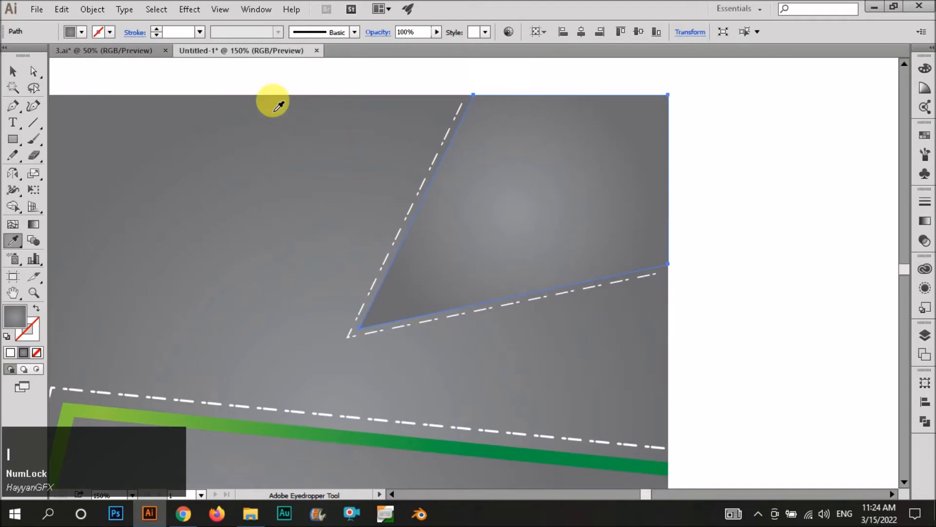
scroll(282, 102, up, 2)
key(v)
key(g)
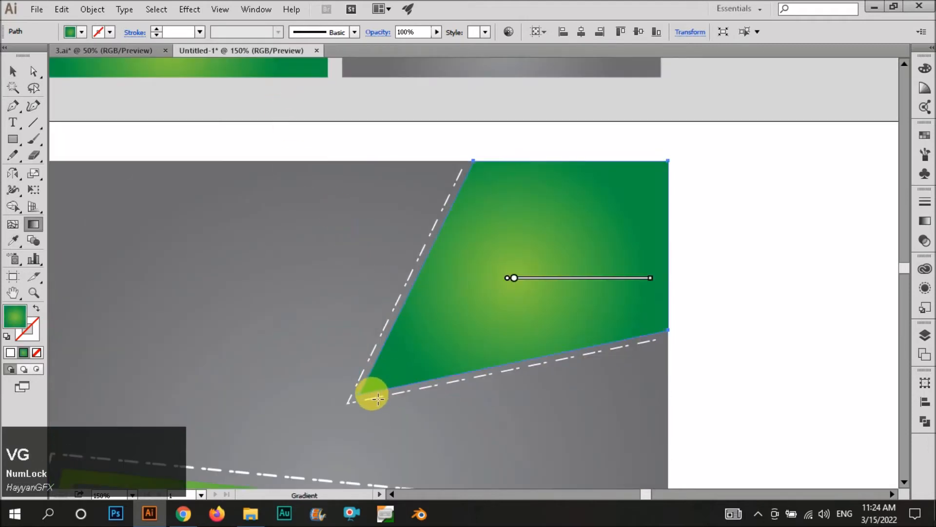
drag(365, 391, 624, 339)
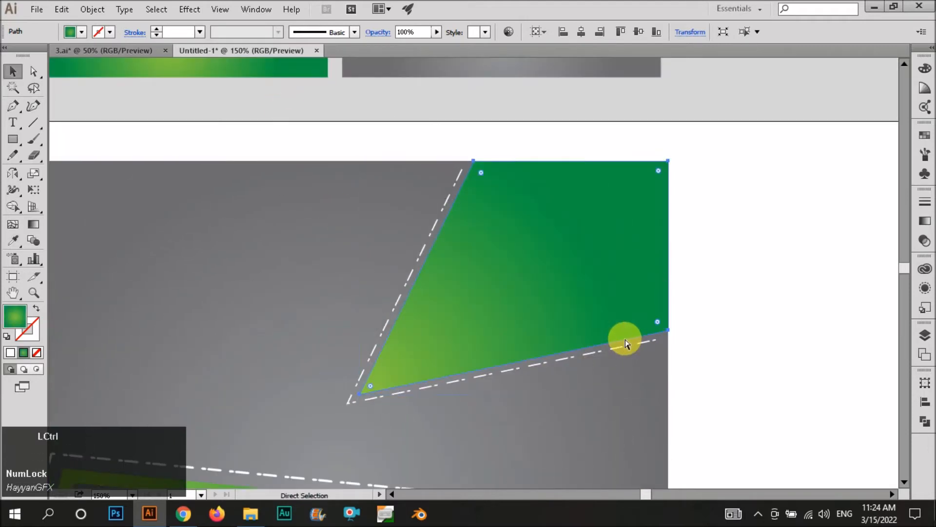
Send the green pointed shape behind the grey one so that only a green edge shows.
key(ctrl+bracketleft)
key(v)
click(783, 302)
scroll(499, 313, down, 1)
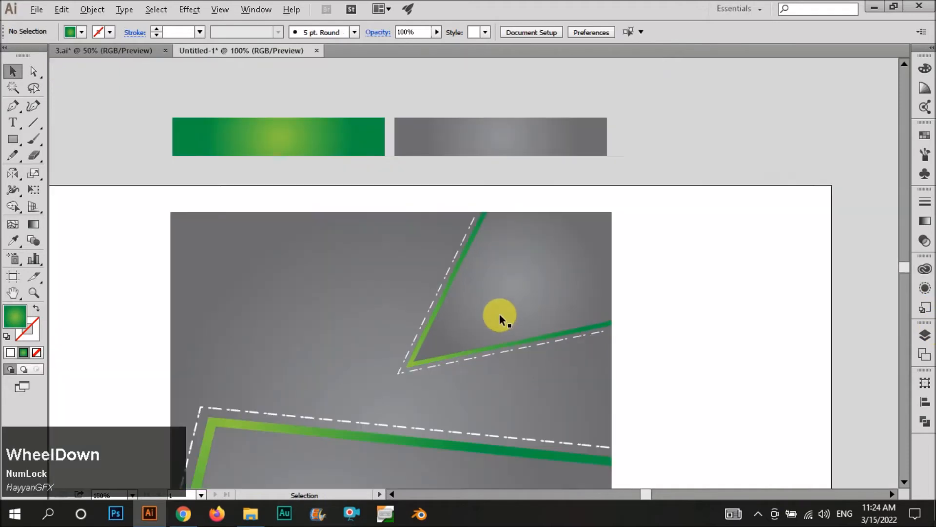
scroll(500, 315, down, 1)
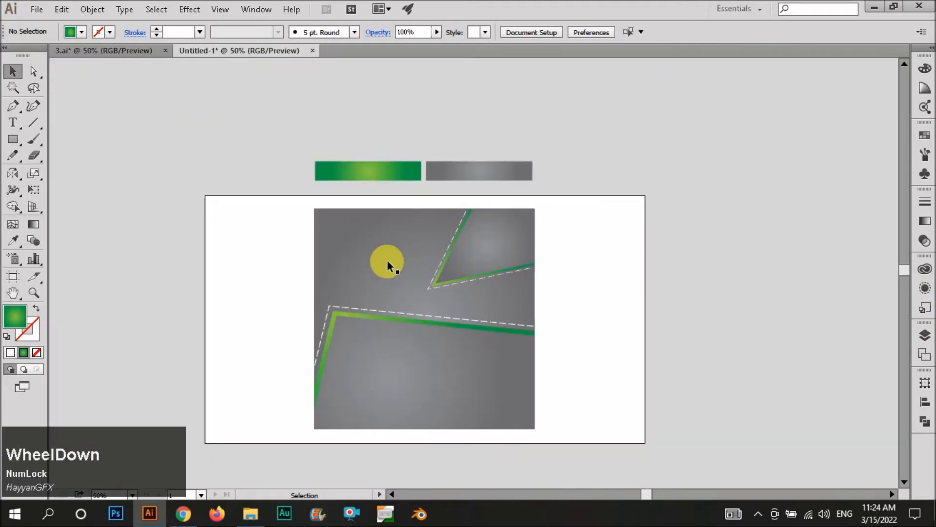
Try a solid dark grey fill on the background square.
click(387, 259)
click(82, 32)
click(37, 96)
click(234, 264)
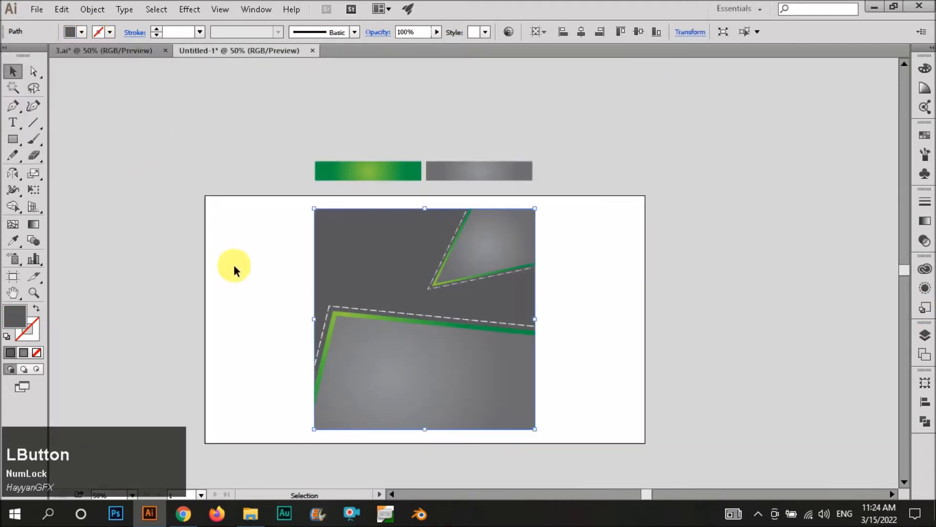
Fill the background square with a solid near-black swatch.
click(356, 262)
click(82, 33)
click(30, 73)
key(v)
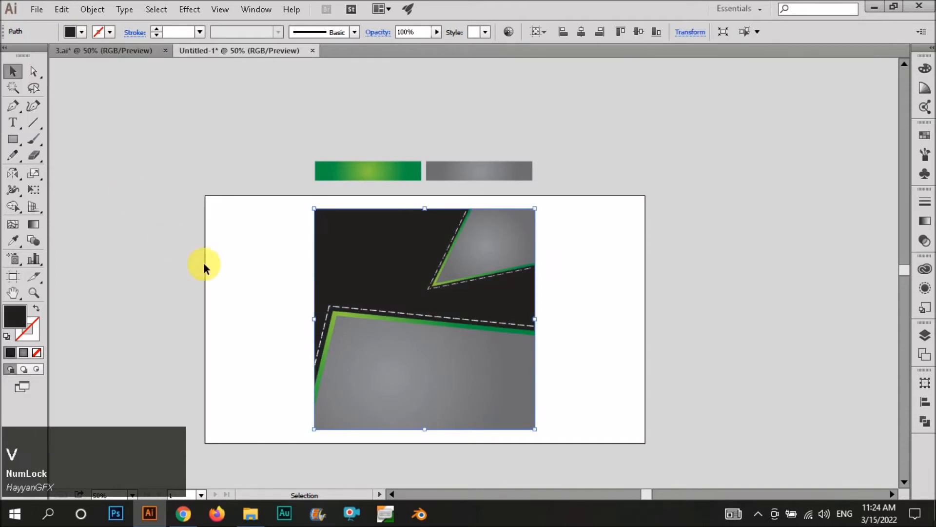
click(250, 255)
scroll(250, 256, down, 1)
Fill the lower slanted panel and the upper-right pointed shape with the near-black sampled from the background square.
click(399, 359)
key(i)
click(405, 264)
key(v)
click(611, 267)
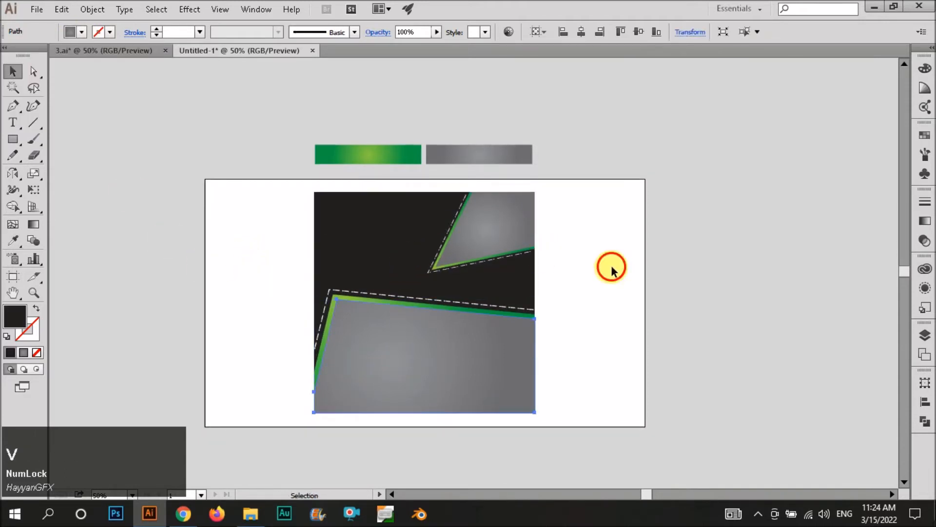
click(479, 235)
key(i)
click(333, 259)
key(v)
click(277, 249)
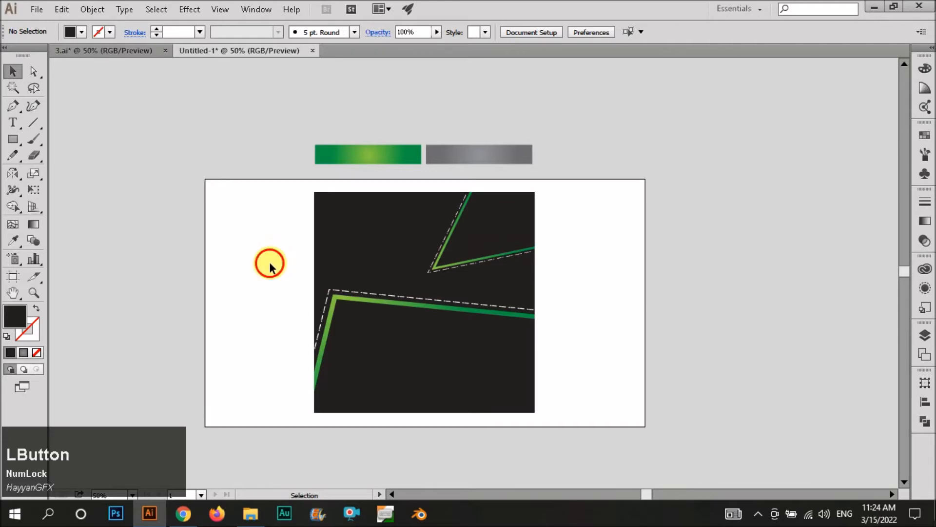
Switch to Chrome, copy the sliced-meat plate photo from Pexels and paste it into the banner document in Illustrator.
click(172, 520)
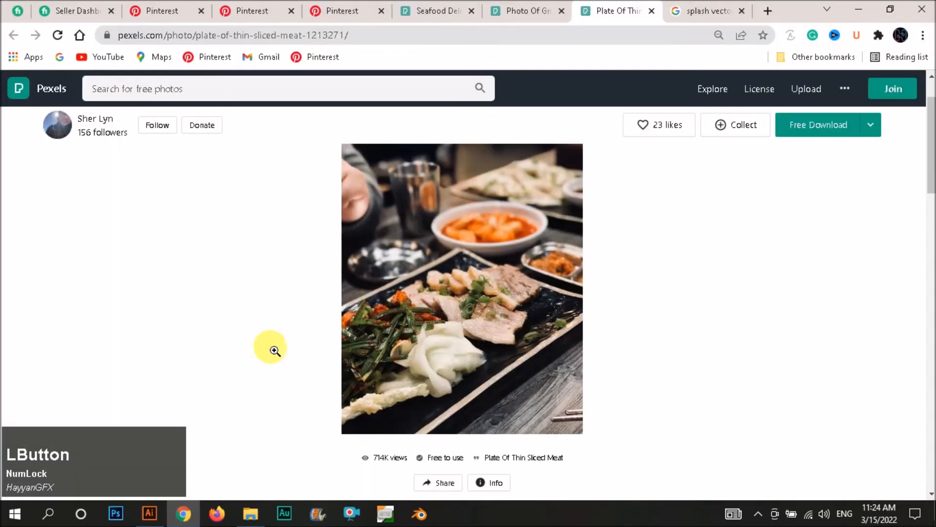
right_click(429, 208)
click(471, 370)
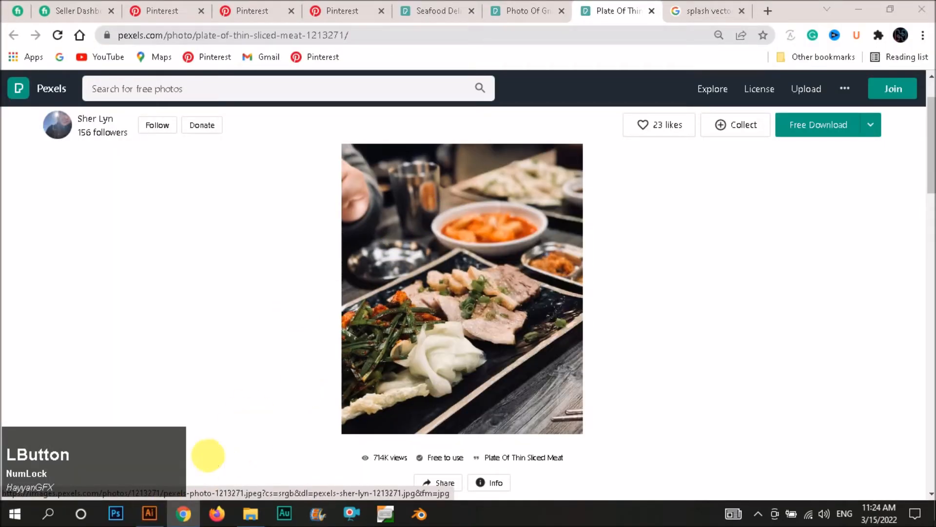
click(149, 514)
key(ctrl+v)
Position the sliced-meat photo over the banner at slightly more than the square's width and send it to the back.
drag(473, 294, 407, 321)
drag(509, 303, 535, 303)
key(ctrl+shift+a)
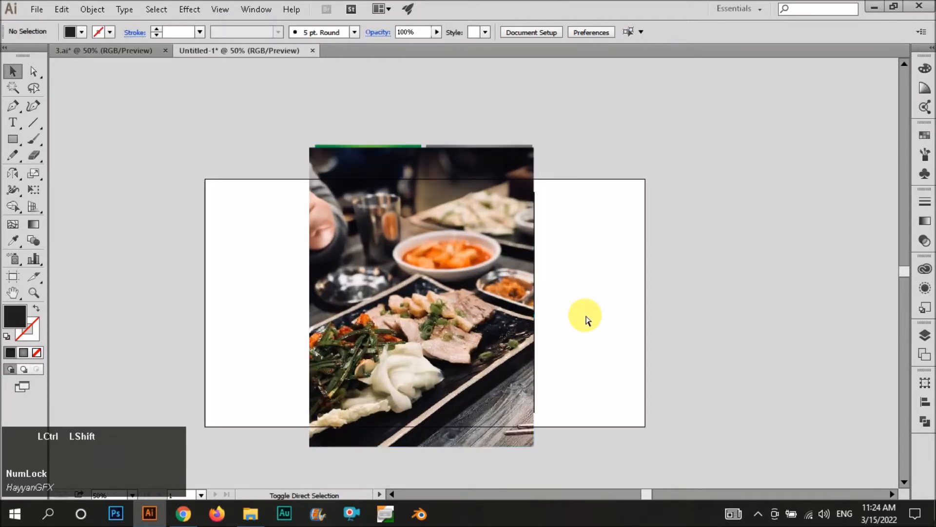
click(512, 263)
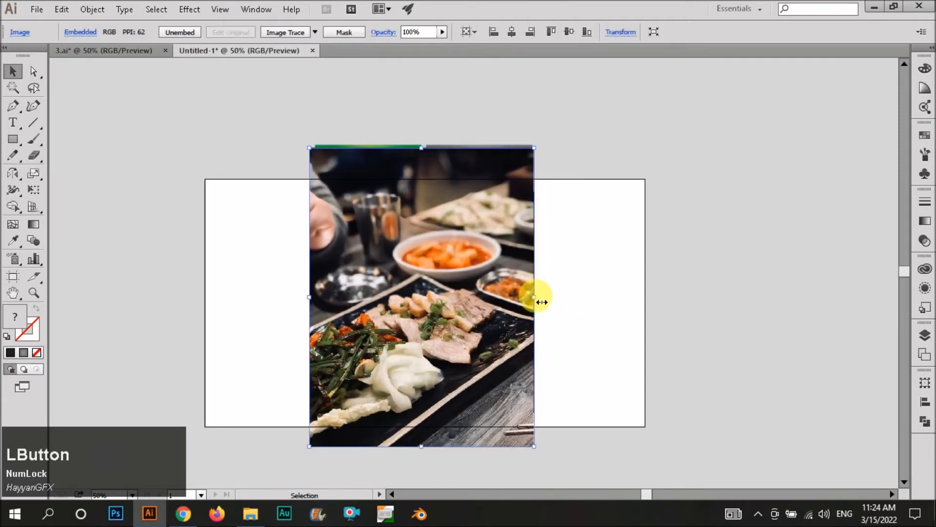
key(ctrl+shift+bracketleft)
click(595, 282)
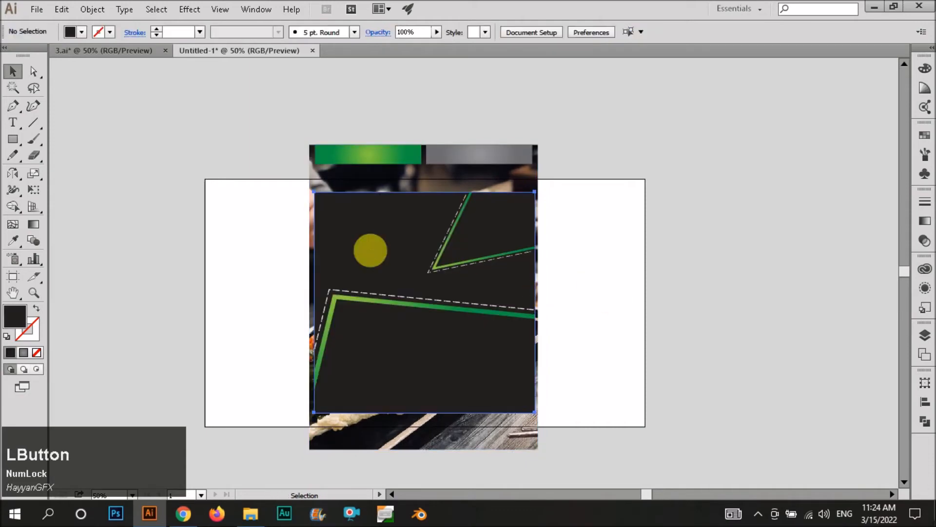
Clip the sliced-meat photo to the background square with a clipping mask.
click(370, 250)
shift+click(366, 177)
right_click(367, 177)
click(400, 262)
click(608, 258)
Put a near-black square over the clipped photo and set its blending mode to Multiply.
key(ctrl+z)
key(v)
click(925, 221)
click(784, 215)
click(798, 213)
click(792, 258)
click(486, 285)
click(796, 210)
click(795, 257)
Arrange the Multiply square directly above the clipped photo and behind the panels and dashed lines.
key(v)
key(ctrl+shift+[)
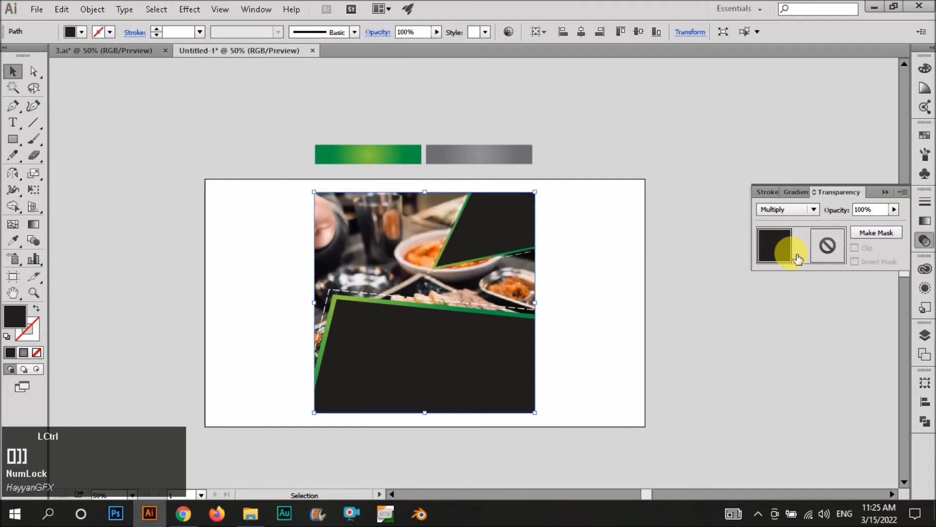
key(ctrl+bracketleft)
key(ctrl+bracketleft)
key(ctrl+bracketleft)
key(ctrl+bracketleft)
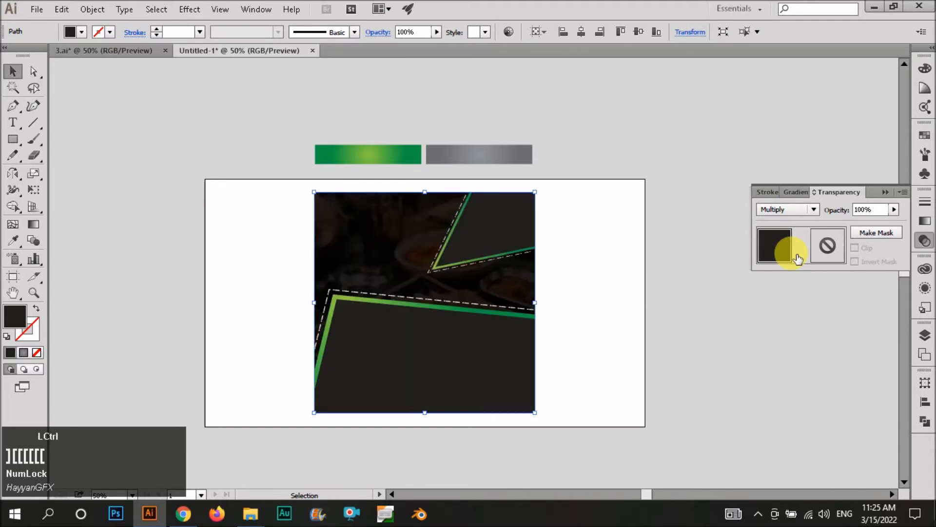
click(579, 234)
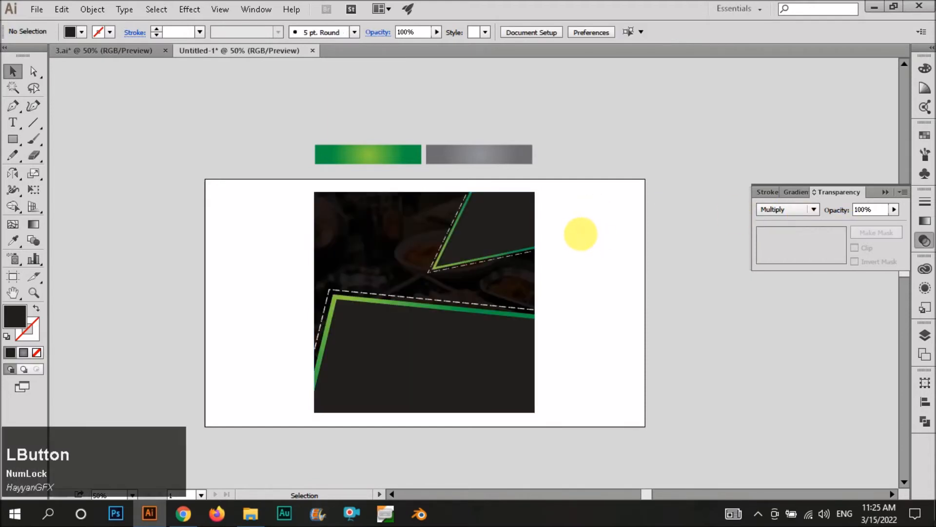
Redirect the lower green border's gradient from its upper-left corner to about halfway along its upper edge.
click(496, 312)
key(g)
mouse_move(338, 296)
mouse_down()
mouse_move(309, 366)
mouse_move(366, 299)
mouse_move(445, 308)
mouse_up()
key(v)
click(606, 326)
scroll(447, 326, down, 1)
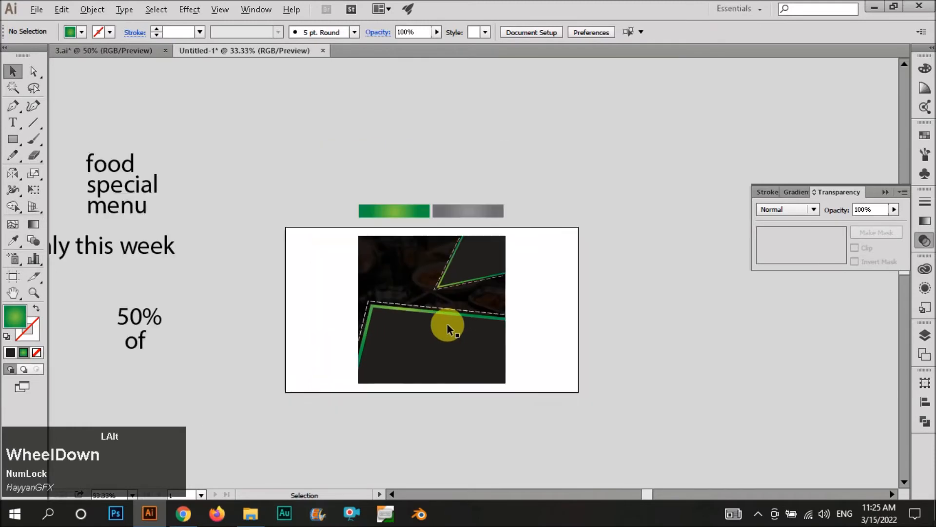
Switch to Chrome, copy the grilled barbecue photo from Pexels and paste it into the Illustrator document.
click(183, 514)
right_click(487, 263)
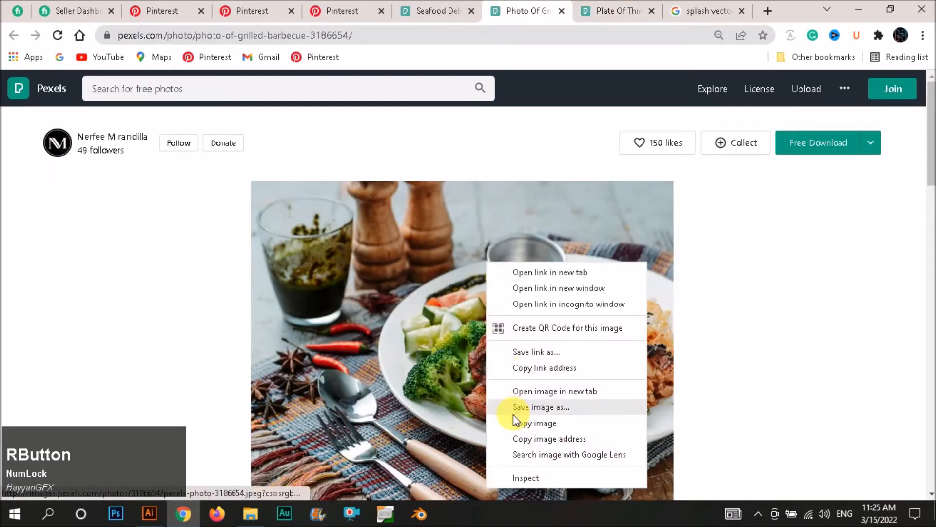
click(534, 422)
click(150, 514)
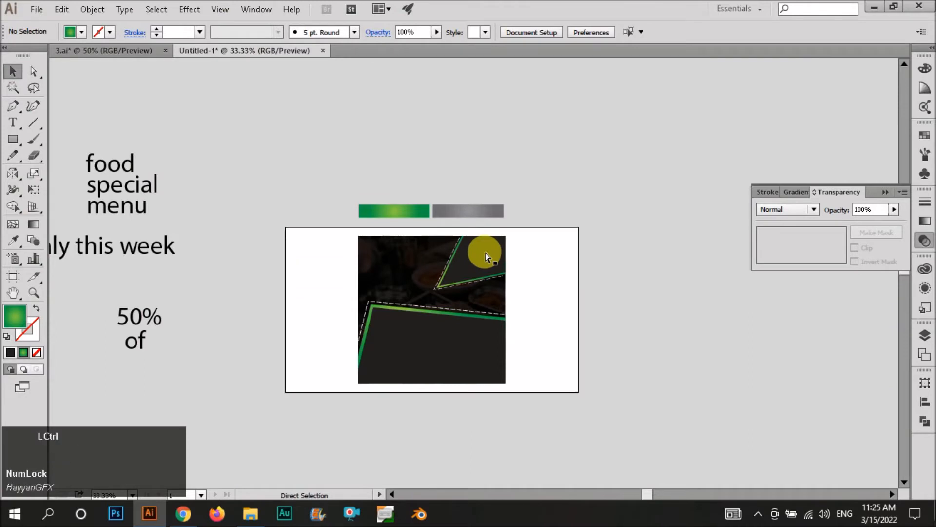
key(ctrl+v)
Send the barbecue photo to the back and clip it to the upper-right pointed shape.
key(ctrl+bracketleft)
right_click(485, 257)
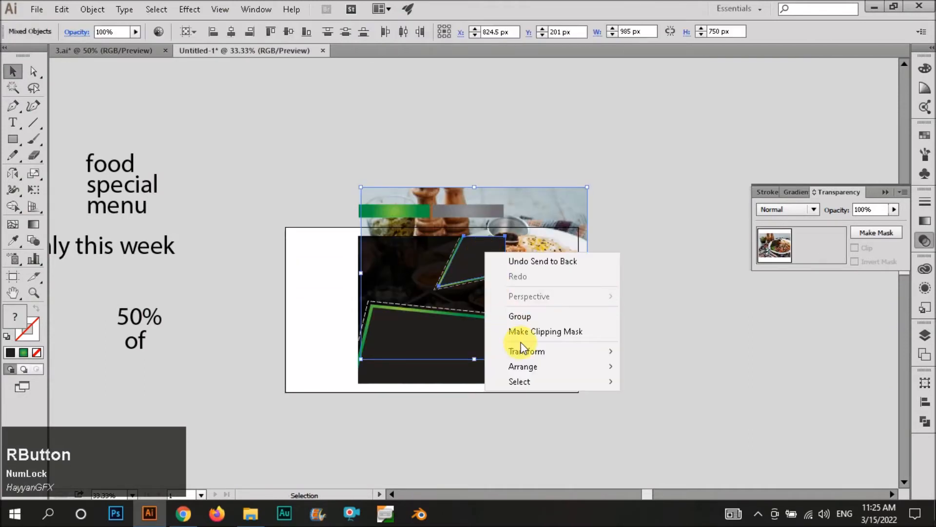
click(522, 328)
Scale down and reposition the barbecue photo inside its mask so the plate of food fills the pointed corner.
double_click(491, 271)
drag(587, 361, 526, 299)
scroll(495, 258, up, 3)
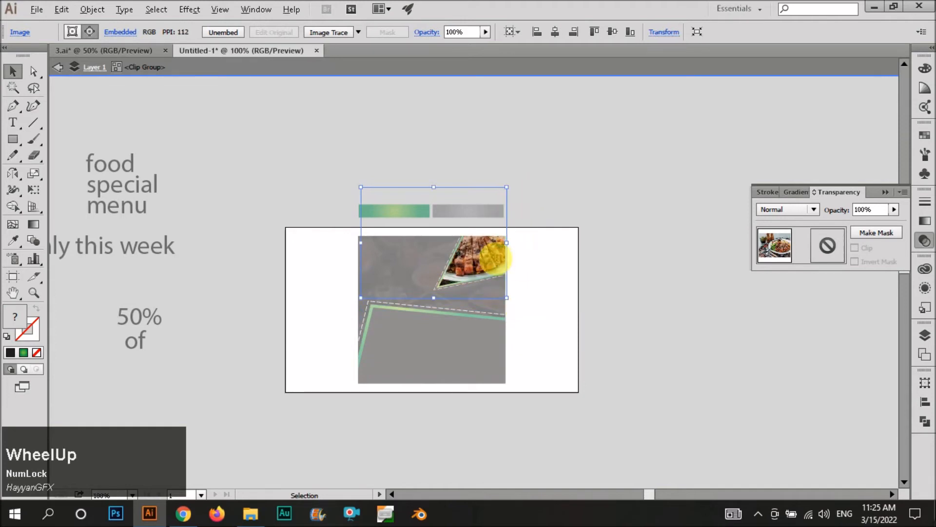
scroll(108, 133, up, 2)
drag(93, 113, 313, 262)
drag(455, 337, 463, 314)
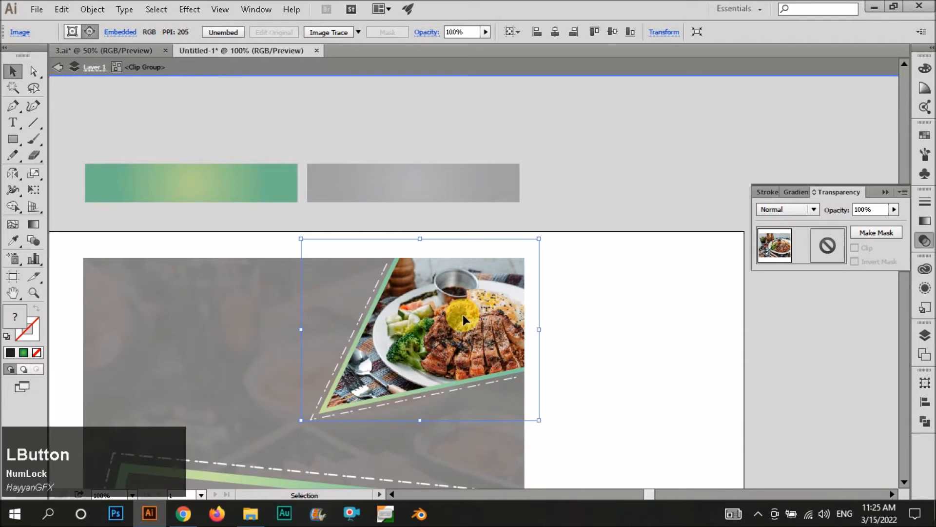
double_click(595, 316)
scroll(424, 181, down, 2)
scroll(424, 180, down, 2)
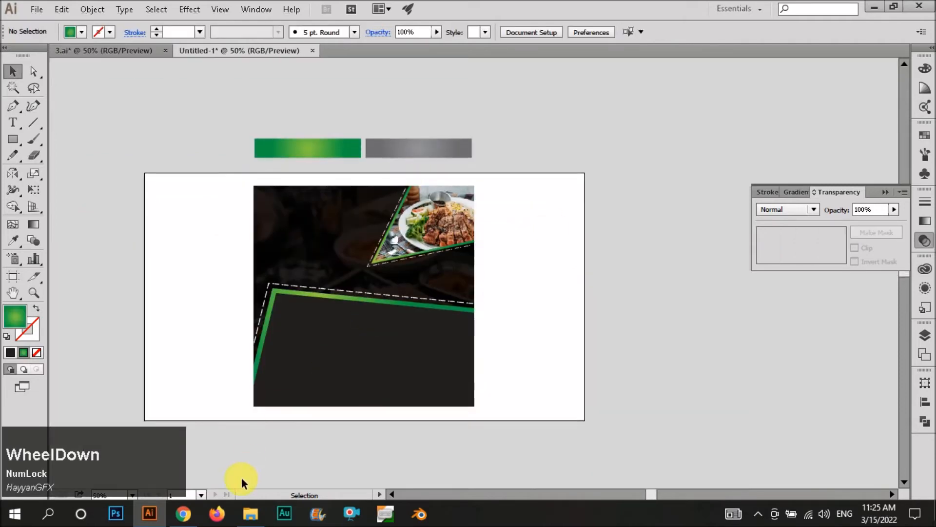
Switch to Chrome, copy the seafood dish photo from Pexels and paste it into the Illustrator document.
click(183, 514)
click(432, 10)
right_click(422, 267)
click(466, 424)
click(165, 510)
key(v)
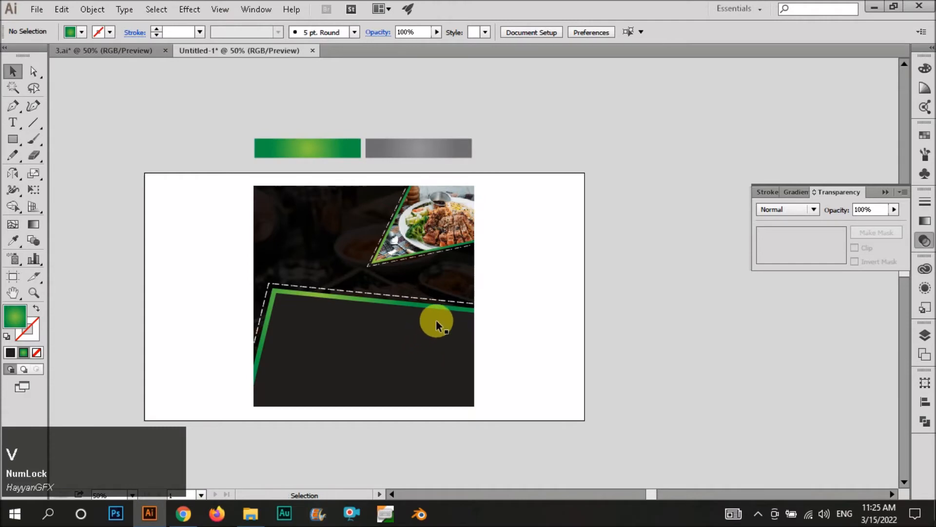
click(295, 347)
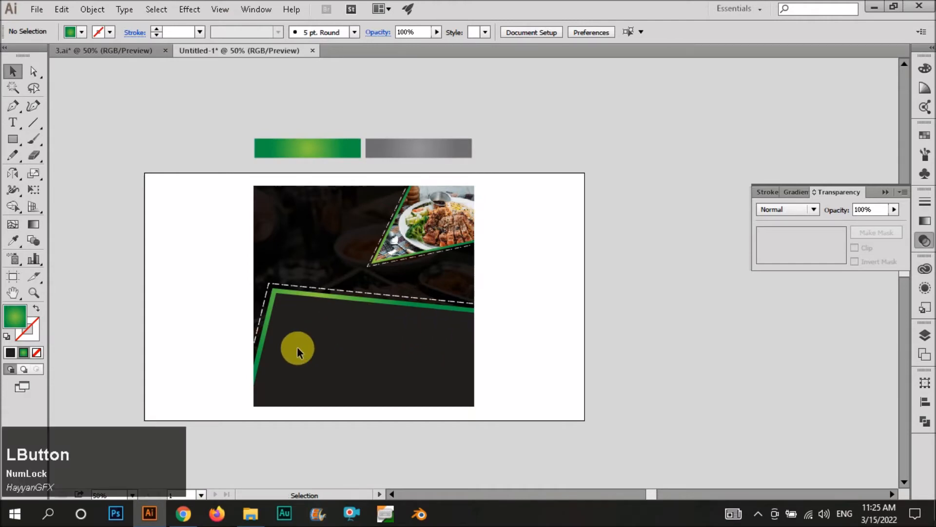
key(ctrl+v)
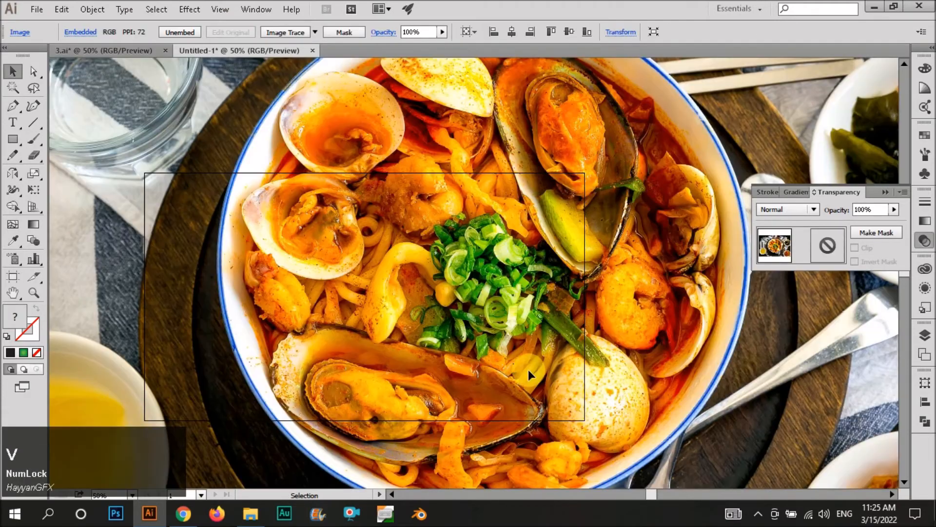
Scale down the seafood photo and place it over the lower slanted panel.
scroll(482, 266, down, 3)
drag(625, 296, 463, 308)
scroll(425, 318, up, 2)
drag(428, 275, 364, 322)
Send the seafood photo to the back and clip it to the lower slanted panel shape.
key(ctrl+shift+bracketleft)
shift+click(364, 321)
right_click(363, 322)
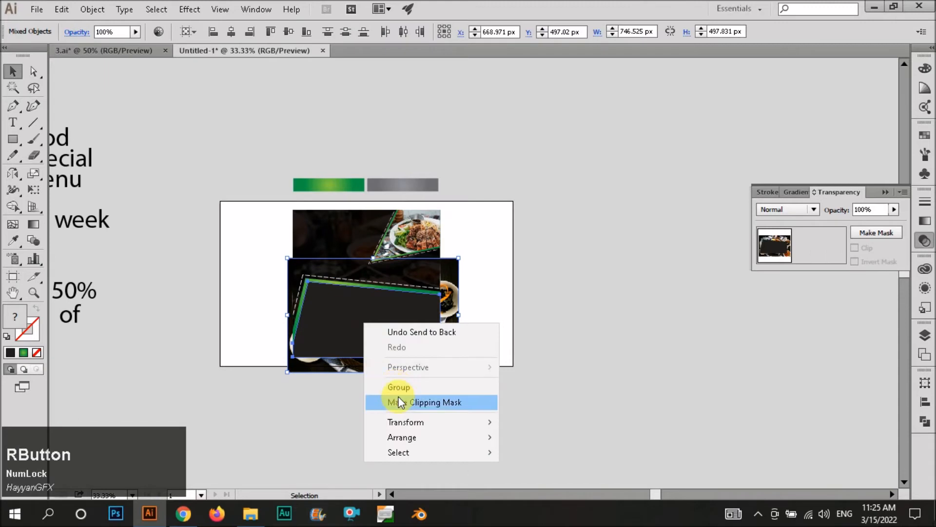
click(375, 400)
Reposition and scale down the seafood photo inside its clipping mask so the bowl and side dishes fill the panel.
double_click(362, 317)
drag(280, 316, 338, 317)
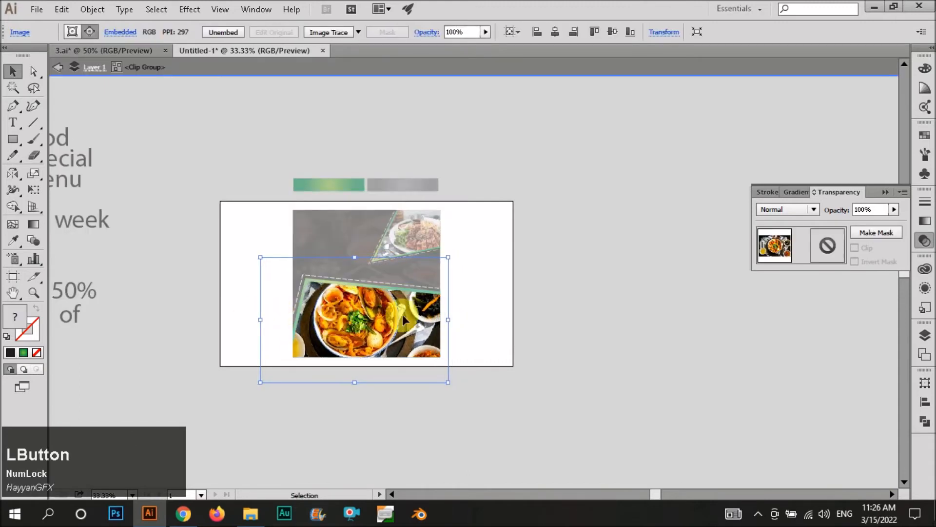
drag(447, 319, 415, 322)
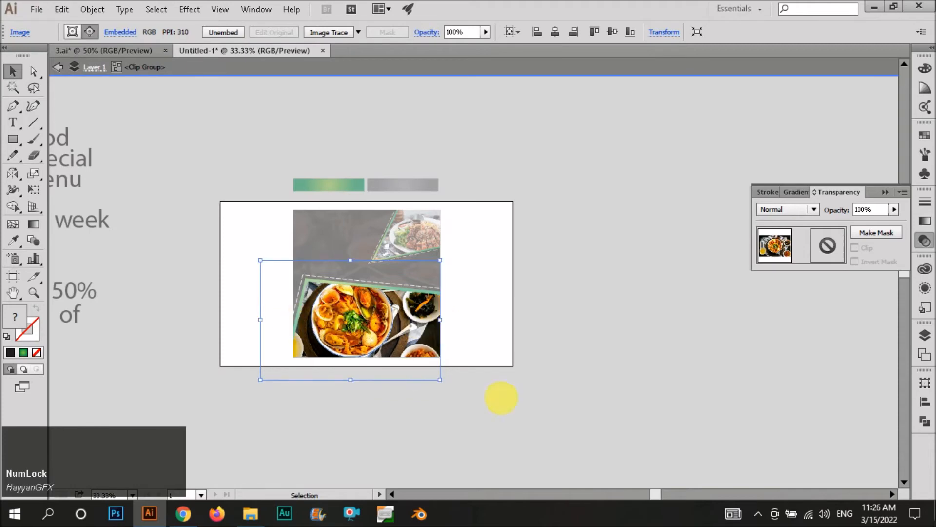
click(501, 396)
double_click(478, 382)
scroll(478, 382, up, 2)
click(357, 367)
click(238, 323)
Move the food special menu text beside the banner and convert it to uppercase.
scroll(240, 315, down, 1)
drag(78, 209, 201, 253)
drag(247, 301, 248, 306)
scroll(248, 305, up, 2)
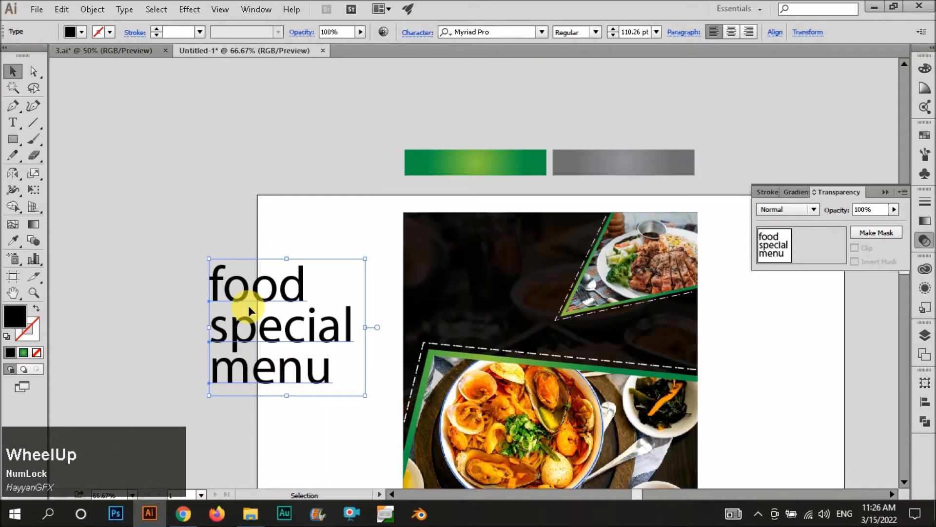
key(alt+t)
key(c)
key(t)
key(alt+t)
key(c)
key(u)
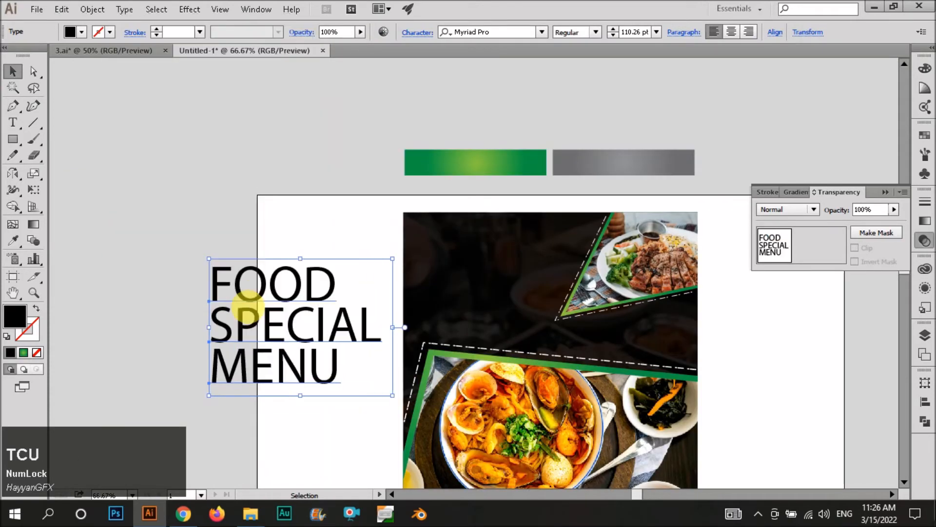
Set the heading's font to Gotham-Black and tighten its letter tracking.
click(488, 32)
text(go)
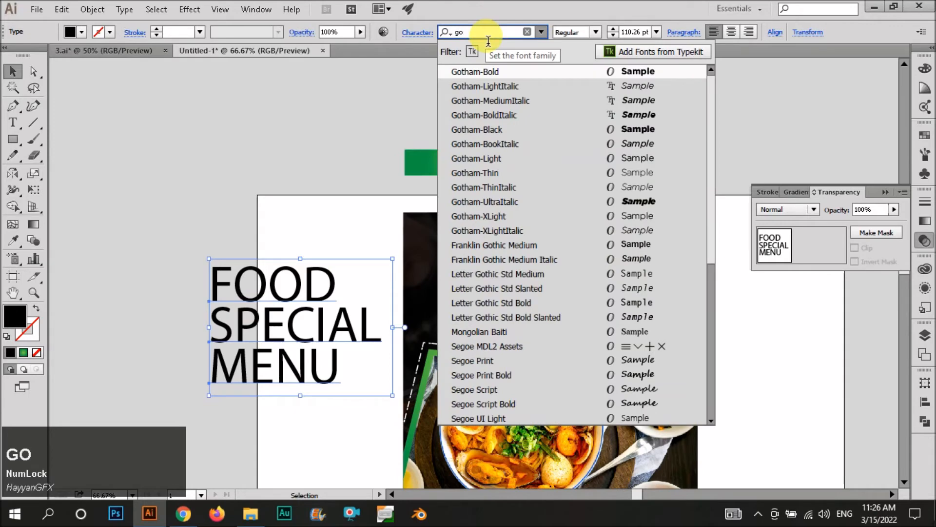
key(Down)
key(Down)
key(Down)
key(Down)
key(Return)
key(alt+Left)
key(alt+Left)
key(alt+Left)
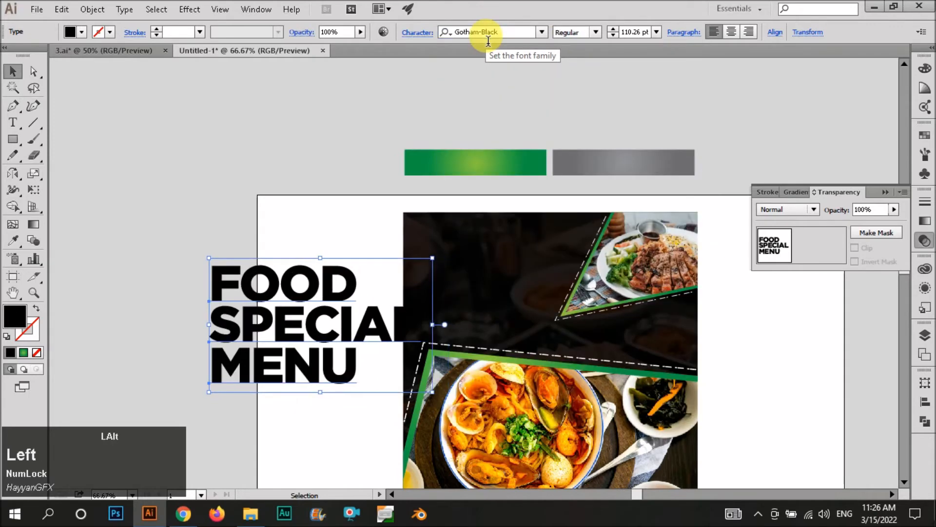
Make the heading white, place it in the banner's dark upper-left area and scale it down to 71.89 pt.
drag(289, 331, 494, 294)
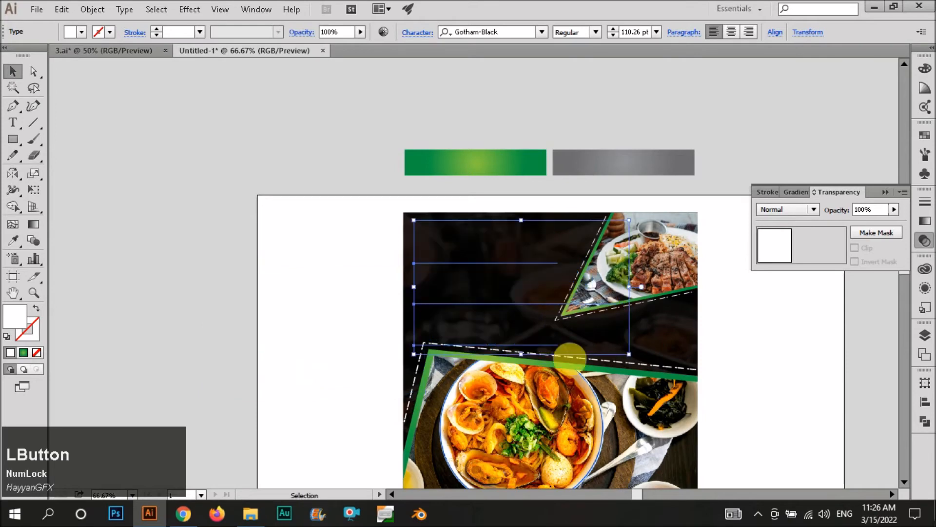
drag(628, 357, 552, 323)
scroll(477, 262, up, 2)
drag(454, 221, 455, 225)
Fill the word SPECIAL with light green and group the three heading lines.
click(242, 198)
click(361, 224)
scroll(358, 227, down, 1)
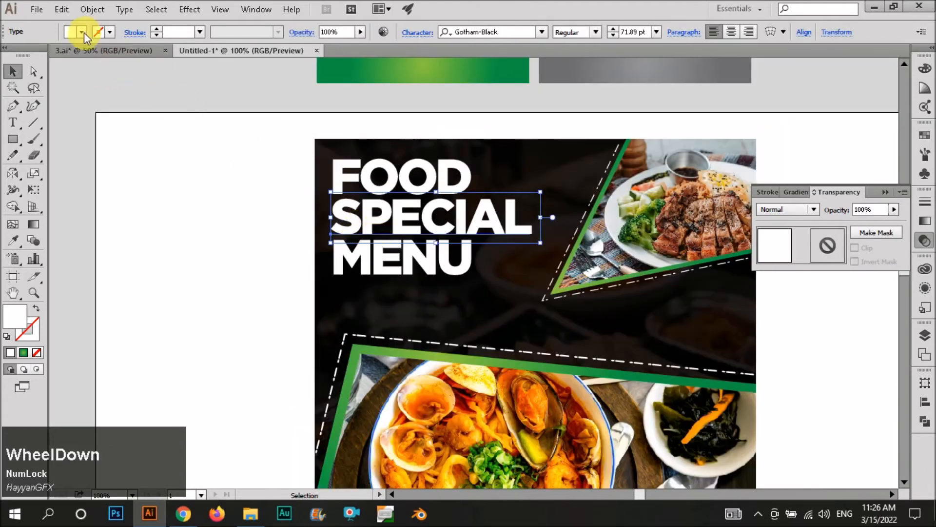
click(82, 33)
click(45, 73)
click(119, 140)
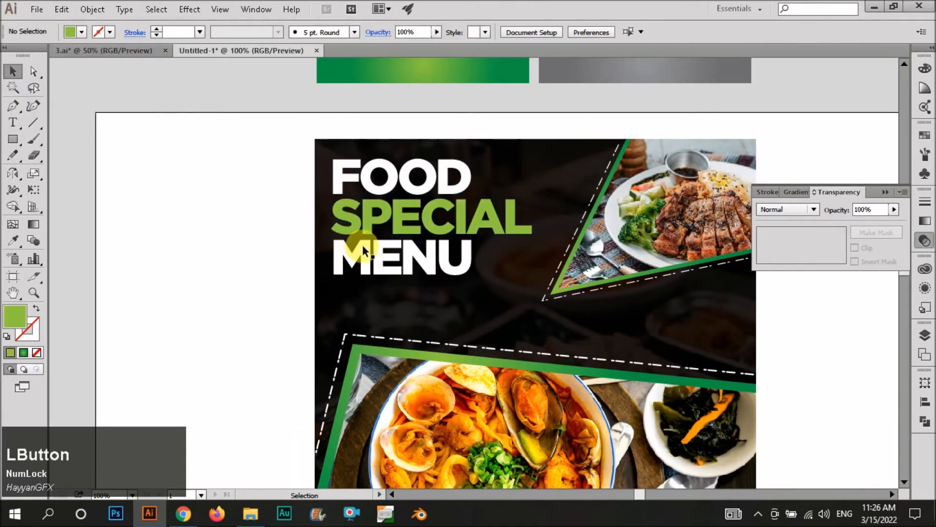
click(366, 215)
click(369, 167)
click(241, 185)
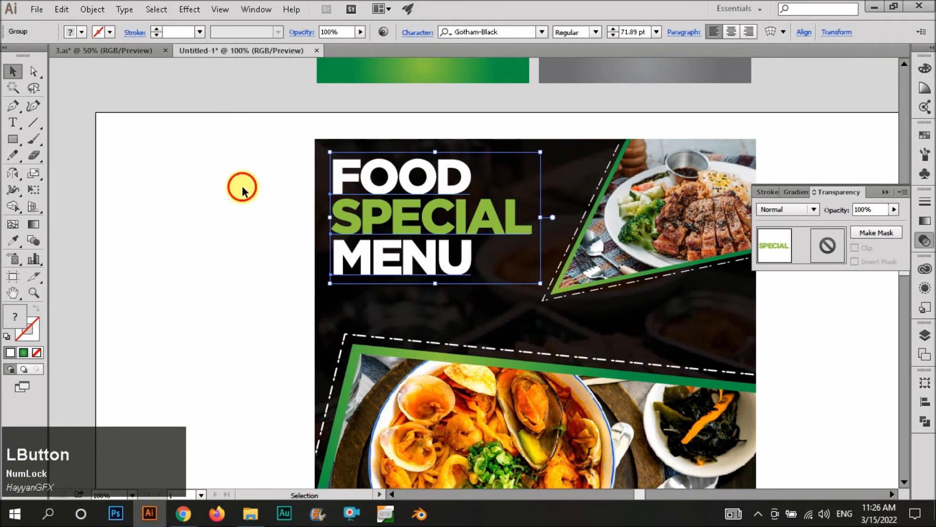
Draw a thin rectangle as an underline below MENU and fill it with the light green sampled from SPECIAL.
scroll(392, 277, up, 1)
key(m)
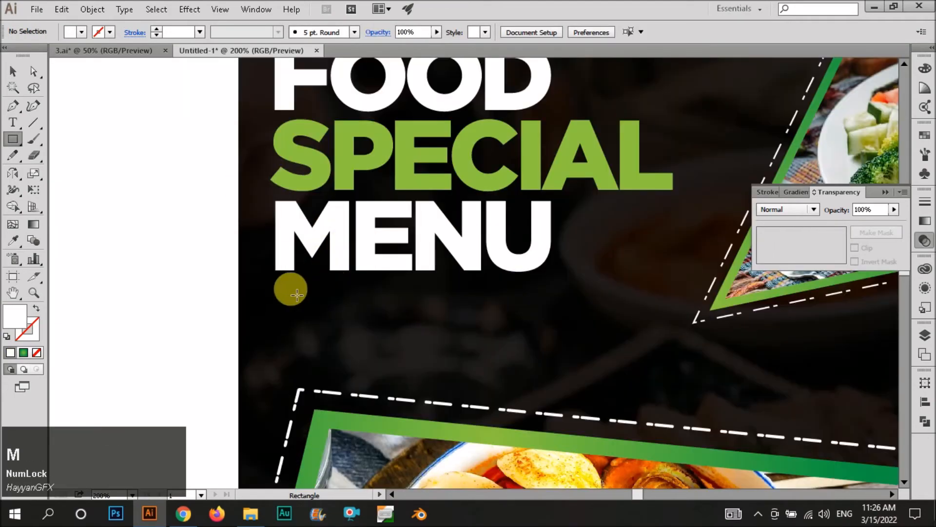
drag(275, 286, 511, 288)
key(v)
key(i)
click(458, 184)
key(v)
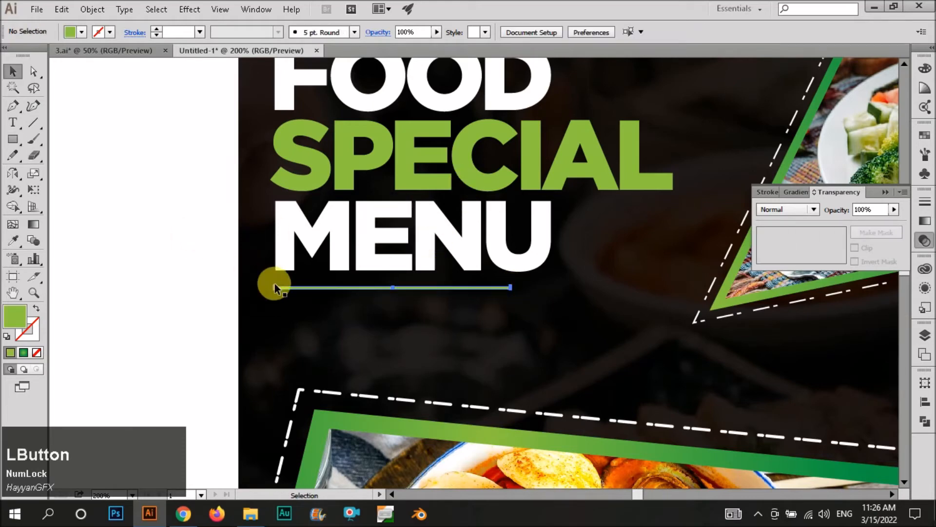
Group the heading text with the green underline below it.
scroll(292, 288, down, 3)
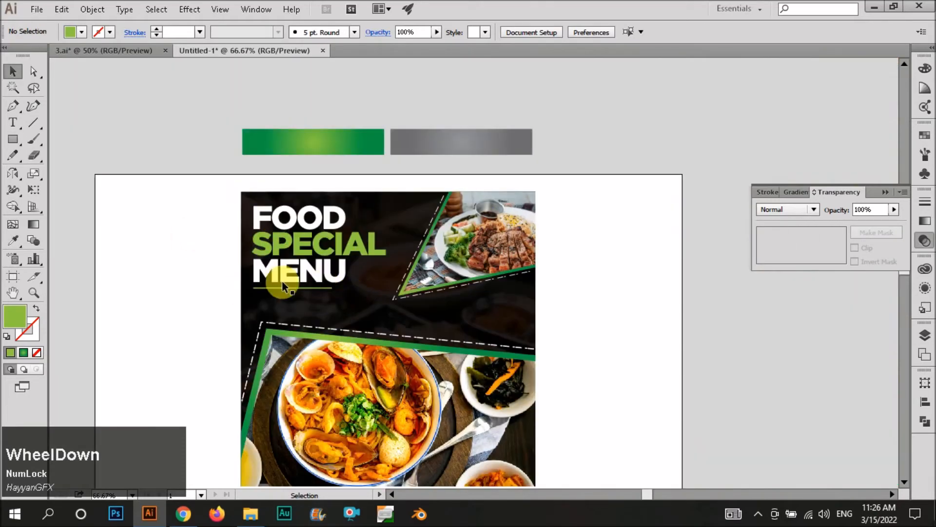
click(283, 287)
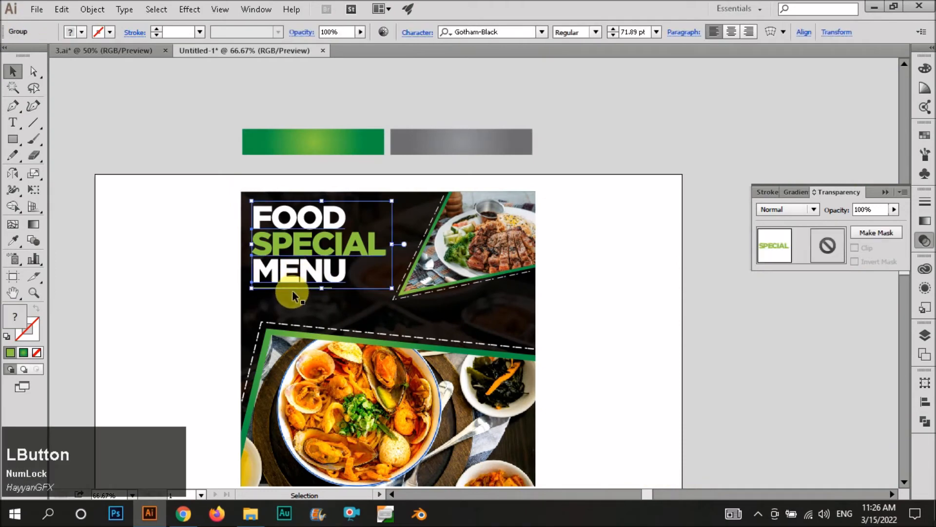
click(292, 286)
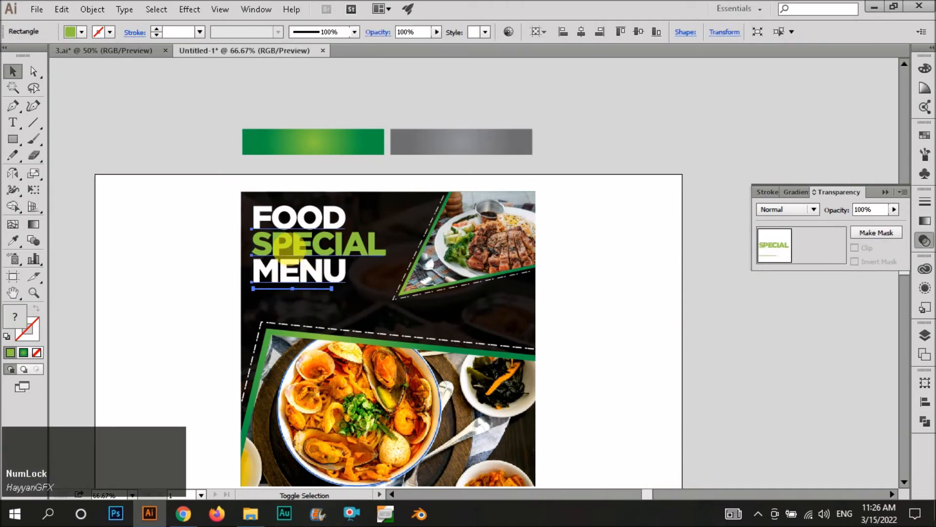
key(ctrl+g)
click(205, 250)
scroll(267, 243, down, 3)
Enlarge the heading group slightly to about 321 px wide and nudge it down.
click(268, 193)
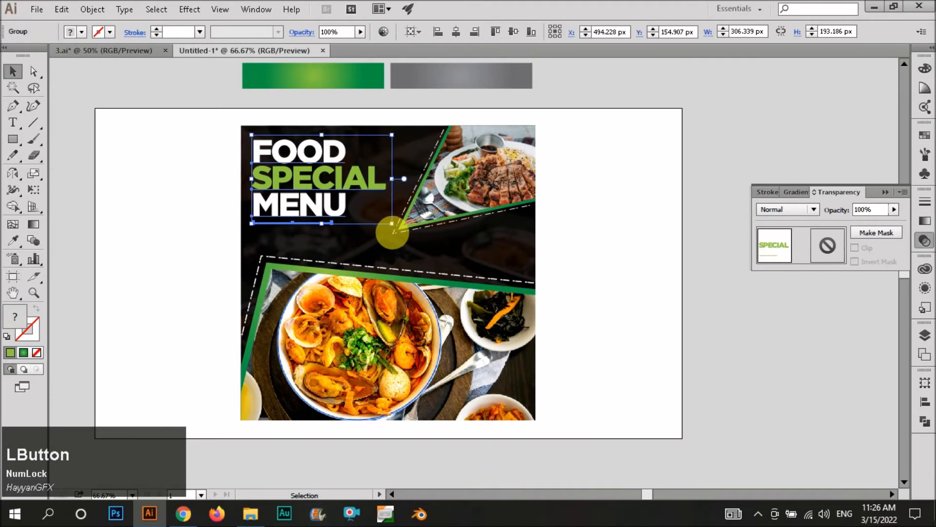
drag(397, 229, 404, 234)
key(Down)
key(Down)
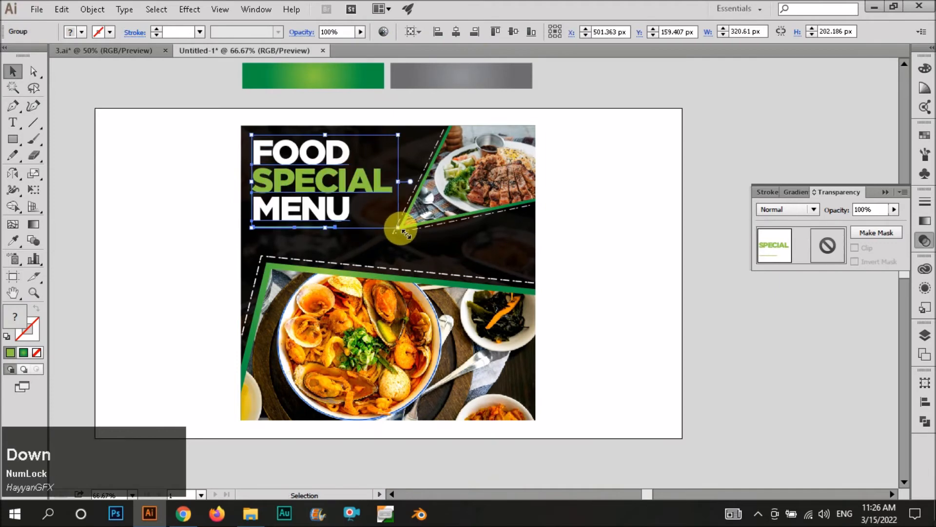
click(631, 240)
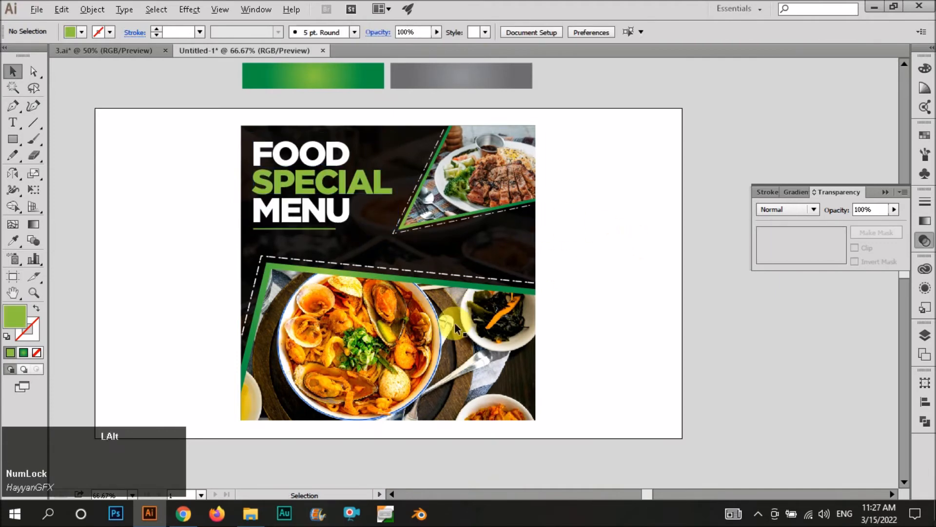
Draw an angular speech bubble with the Pen tool over the lower panel's border, its tail pointing at the seafood bowl.
scroll(375, 322, down, 1)
scroll(411, 282, up, 2)
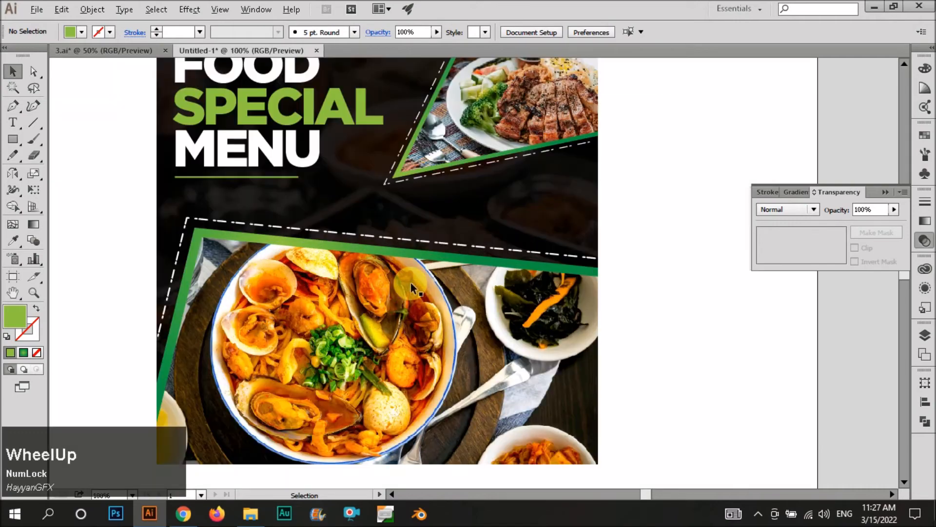
scroll(442, 270, down, 1)
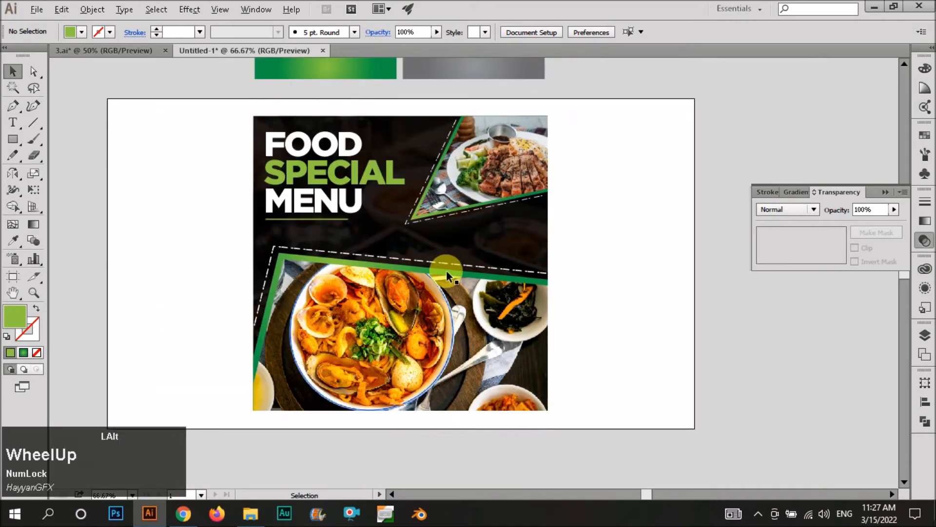
scroll(454, 274, up, 2)
key(p)
click(439, 335)
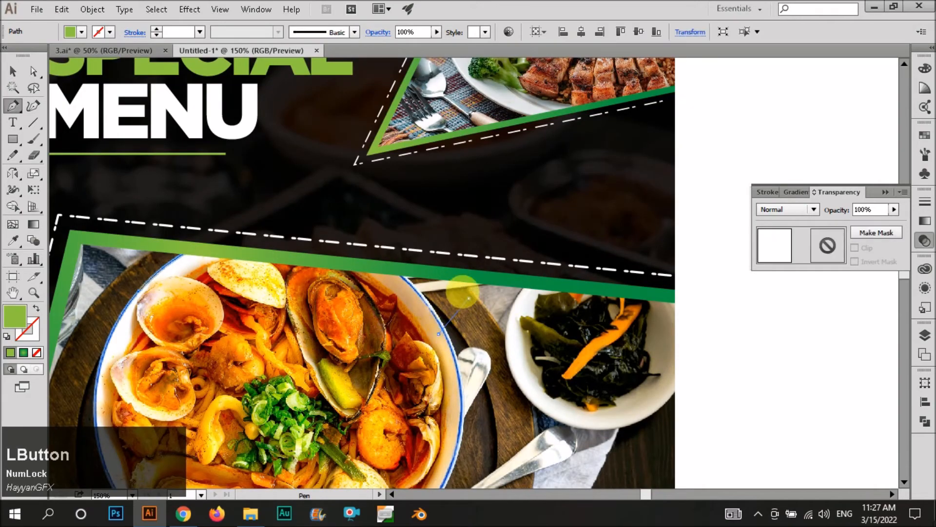
click(468, 298)
click(438, 261)
drag(462, 212, 564, 222)
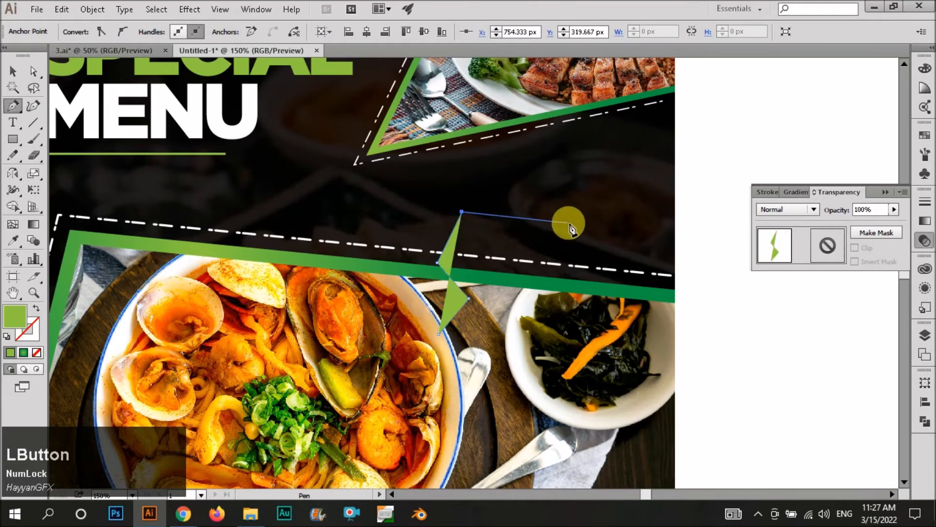
click(569, 223)
click(570, 279)
click(477, 300)
key(ctrl+z)
click(486, 298)
click(440, 334)
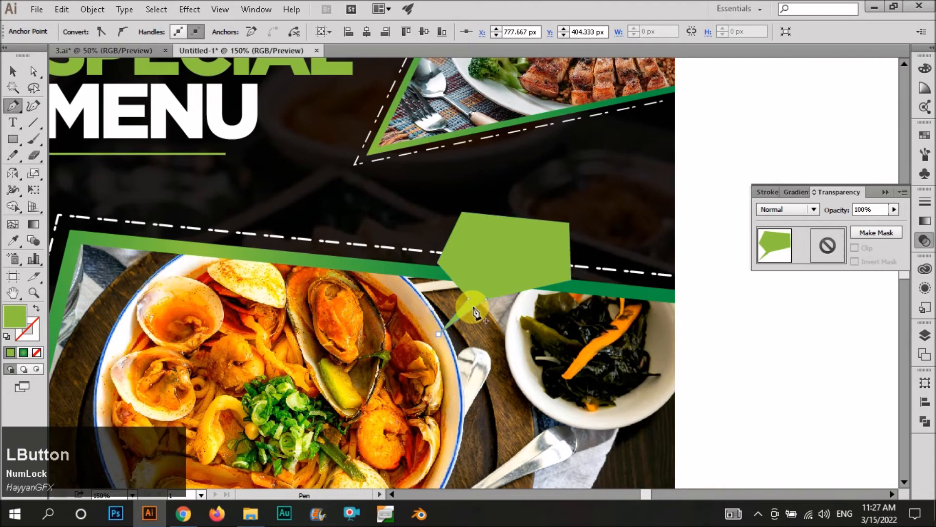
Round the speech bubble's body corners and the tail's right junction, keeping the tail tip pointed.
key(v)
key(a)
shift+click(563, 233)
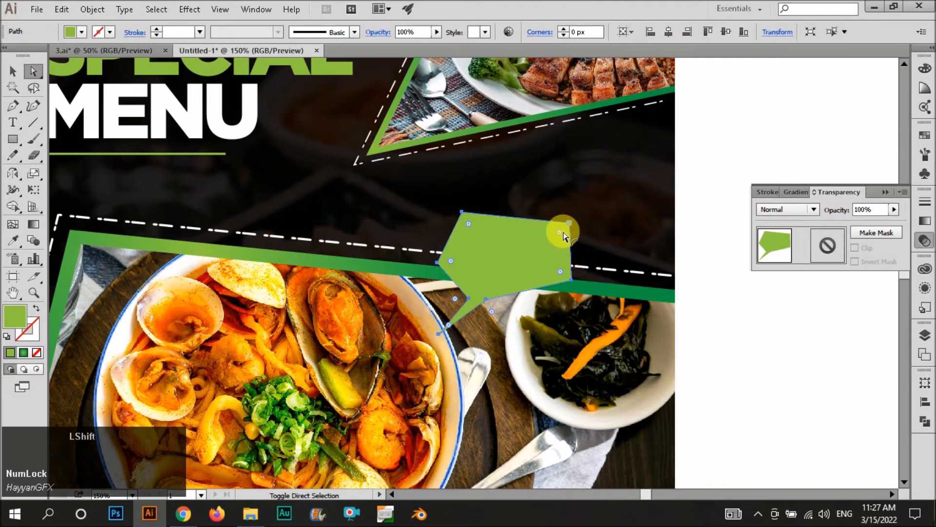
shift+click(569, 278)
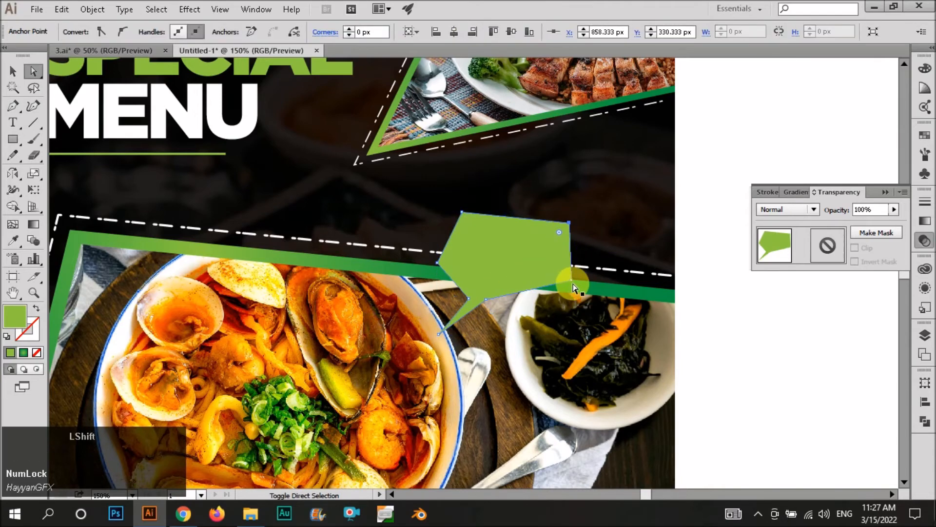
shift+click(480, 304)
shift+click(437, 283)
shift+click(438, 264)
shift+click(463, 212)
shift+click(469, 299)
drag(450, 260, 519, 361)
click(488, 302)
key(v)
click(680, 331)
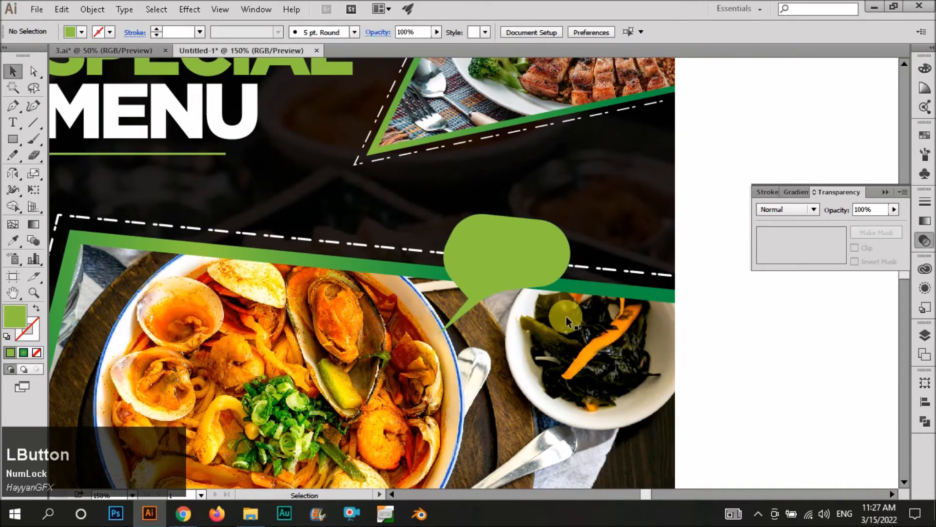
Fill the speech bubble with white sampled from the artboard.
click(505, 273)
scroll(505, 273, down, 1)
key(i)
click(658, 310)
key(v)
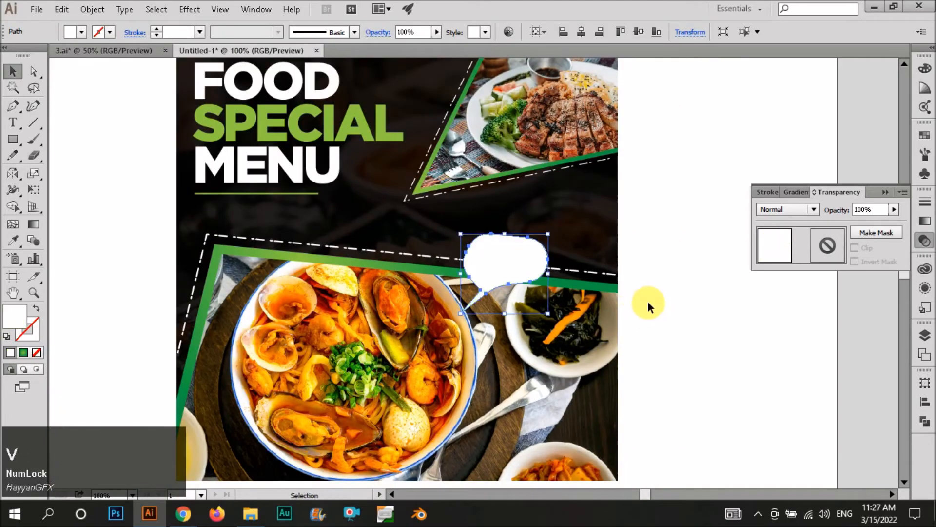
click(687, 279)
Adjust the anchor point where the speech bubble's left side meets its tail.
scroll(501, 273, up, 2)
key(a)
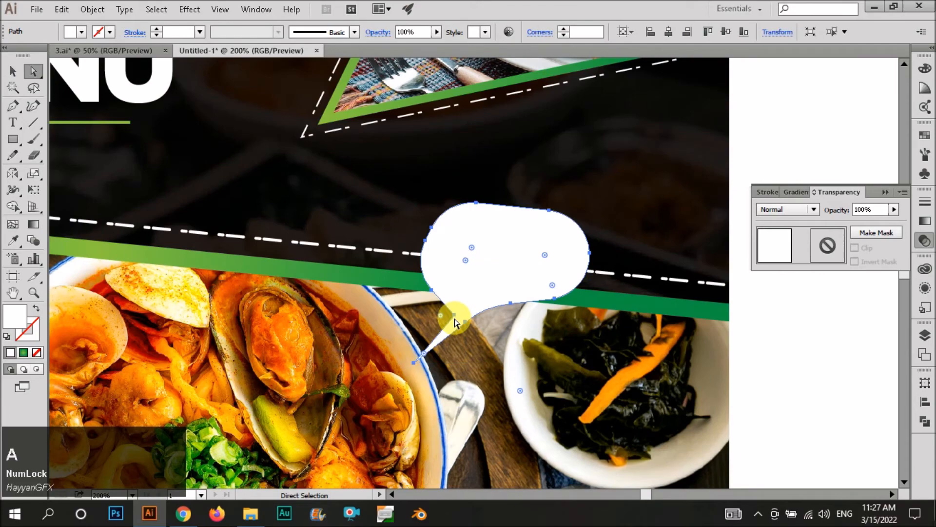
click(454, 319)
key(v)
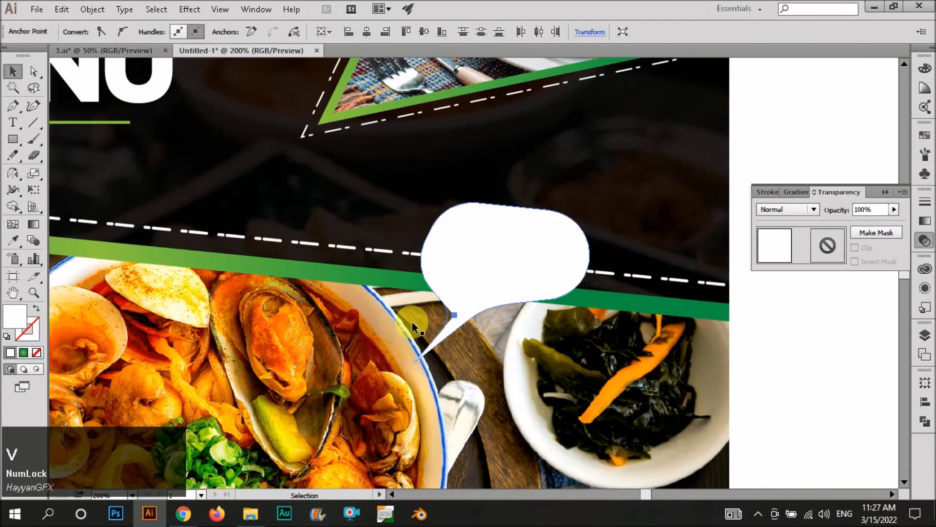
scroll(412, 322, down, 2)
click(604, 347)
Duplicate the white speech bubble in place, enlarge the copy and fill it with the border's green gradient.
click(455, 300)
scroll(455, 300, up, 1)
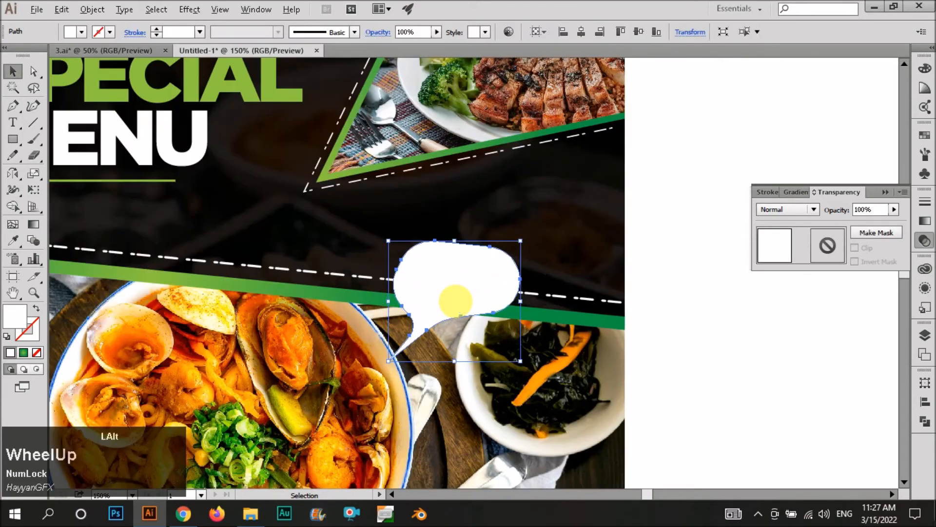
mouse_move(525, 236)
mouse_down()
mouse_move(539, 236)
mouse_move(539, 224)
mouse_up()
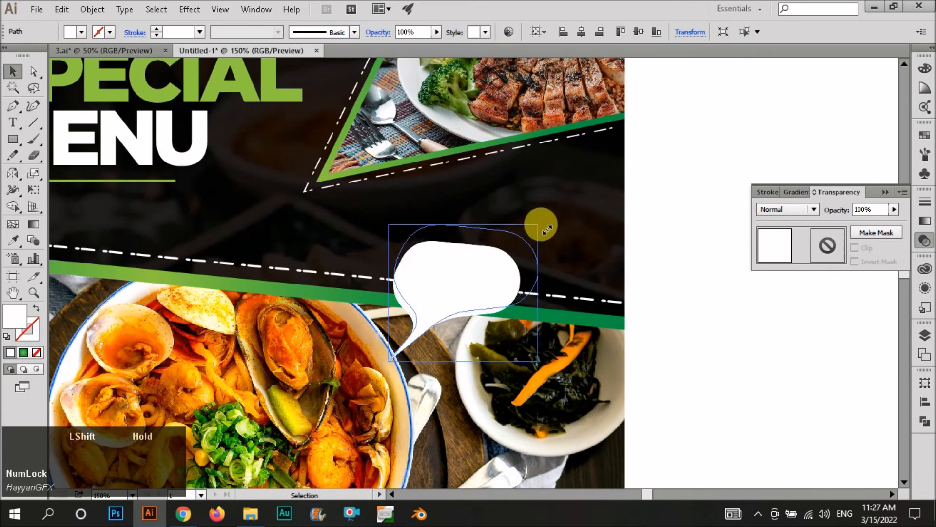
key(i)
click(565, 316)
key(v)
Nudge the green speech bubble down and to the left over the white one.
key(Down)
key(Down)
key(Down)
key(Left)
key(Left)
key(Left)
key(Left)
key(Left)
key(Down)
key(Down)
key(Down)
key(Down)
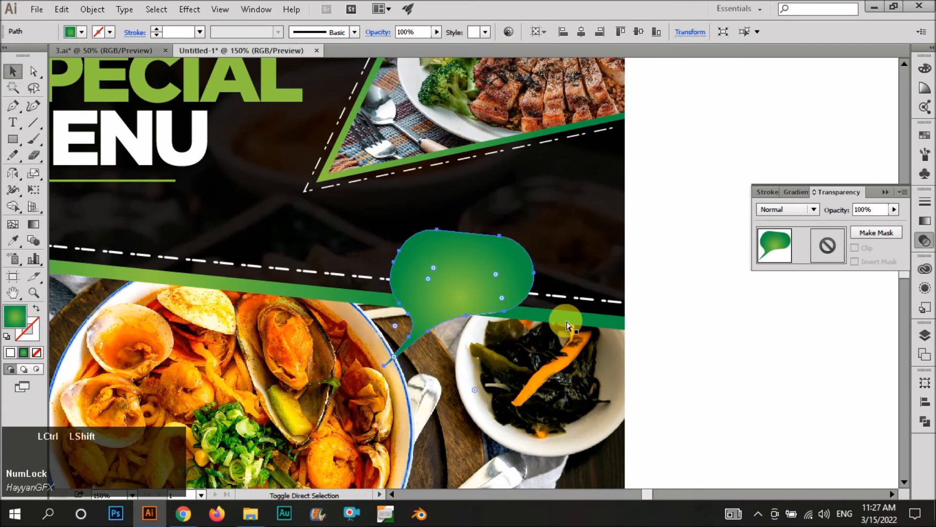
Arrange the green speech bubble directly behind the white one so it forms a green outline.
key(ctrl+shift+[)
key(ctrl+shift+])
key(ctrl+[)
key(ctrl+[)
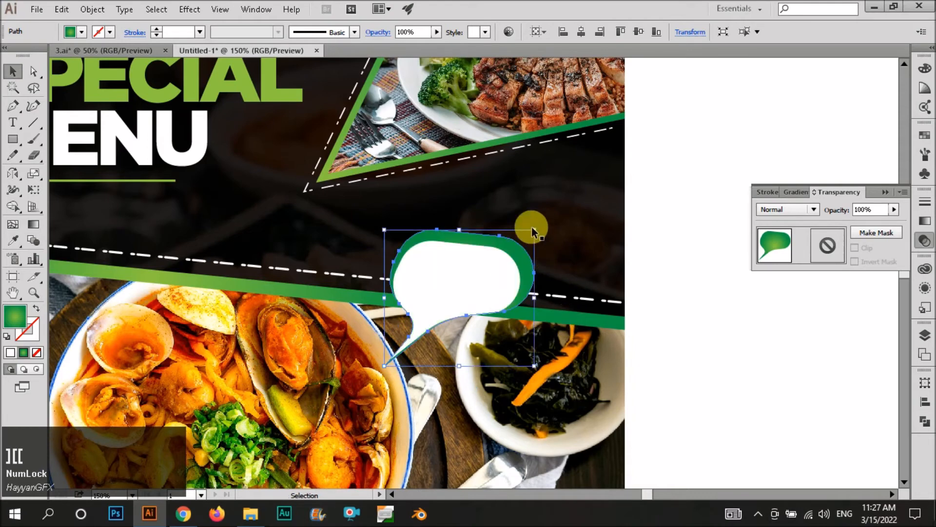
Resize the green speech bubble slightly and nudge it up and to the right to even out the outline.
mouse_move(535, 230)
mouse_down()
mouse_move(527, 237)
mouse_move(543, 227)
mouse_up()
key(Up)
key(Right)
key(Right)
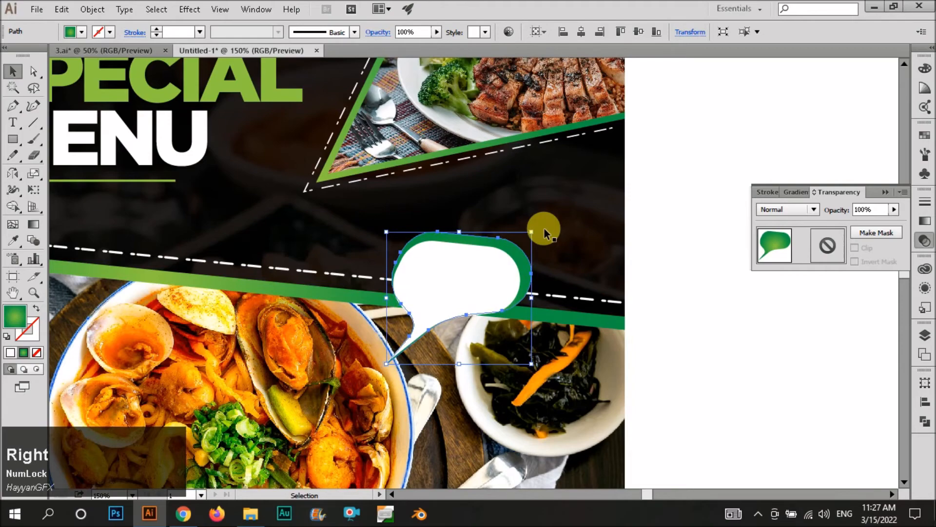
Move the "50% of" text onto the artboard beside the banner and set its font to Nexa Light.
click(727, 314)
scroll(516, 291, down, 2)
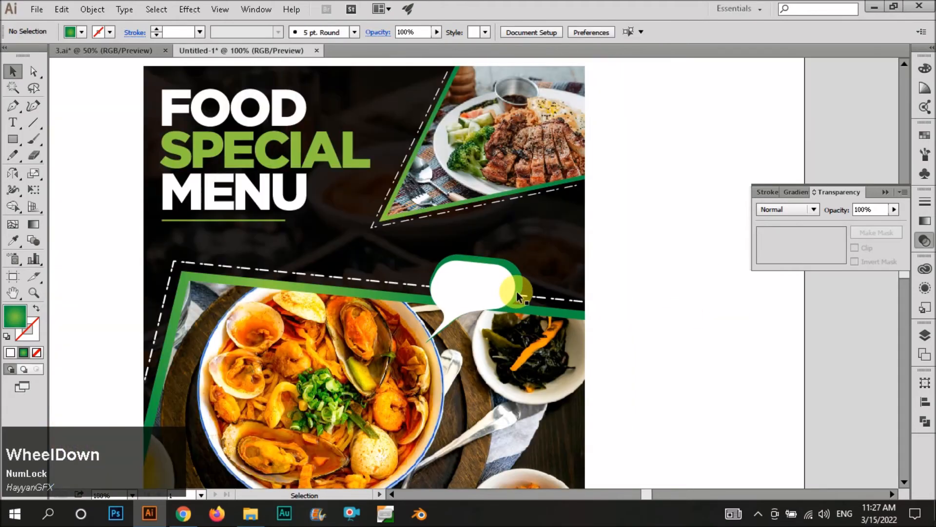
scroll(518, 290, down, 1)
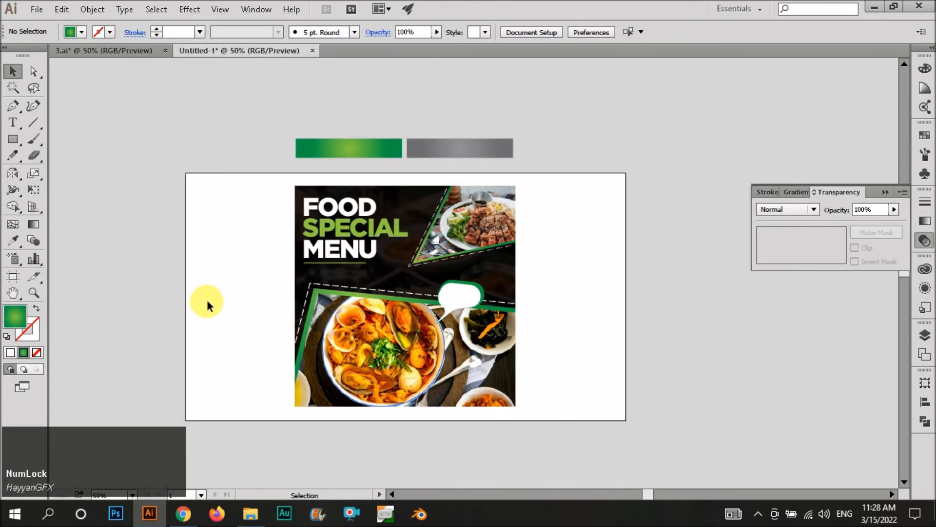
scroll(601, 344, down, 1)
drag(178, 322, 607, 352)
scroll(609, 354, up, 1)
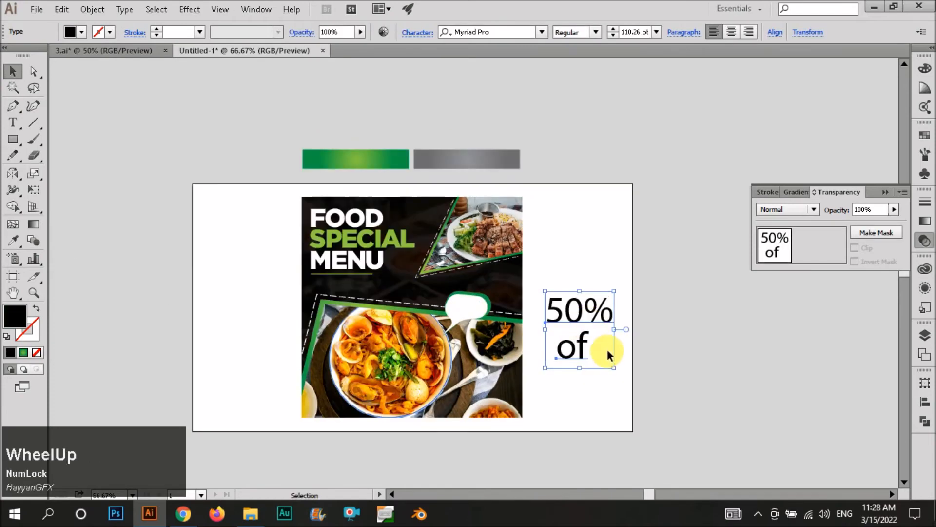
scroll(608, 355, up, 1)
click(490, 33)
text(ne)
key(Down)
key(Return)
Convert the "50% of" text to uppercase.
right_click(601, 301)
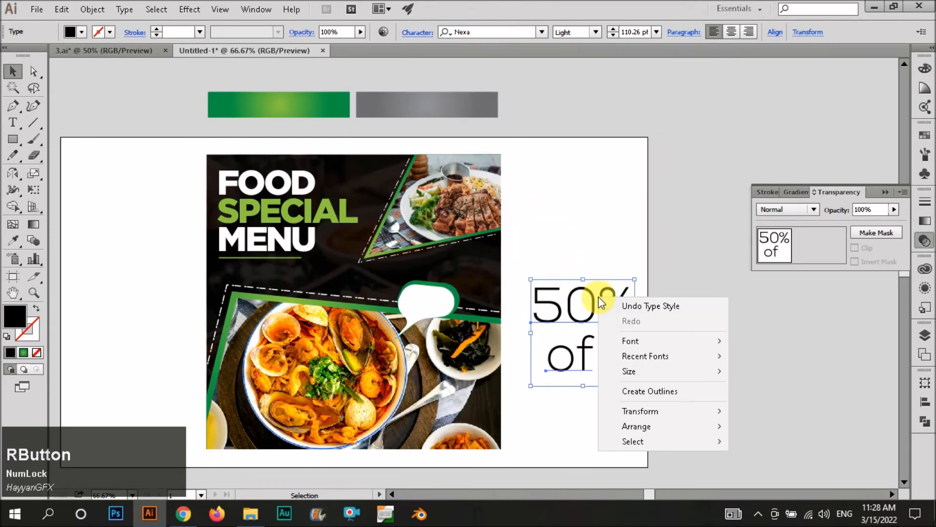
click(593, 389)
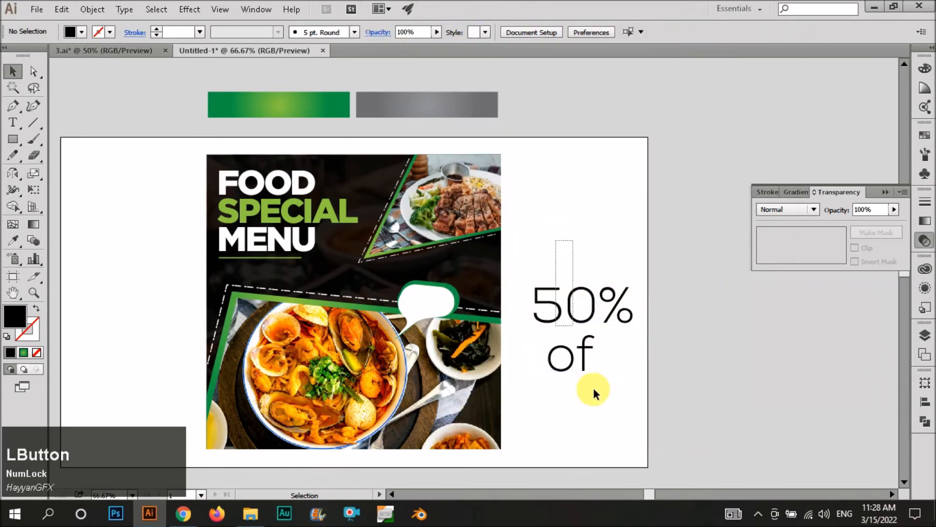
key(alt+t)
key(c)
key(u)
Convert the "50% OF" text to outlines and group the letter shapes.
scroll(636, 393, up, 2)
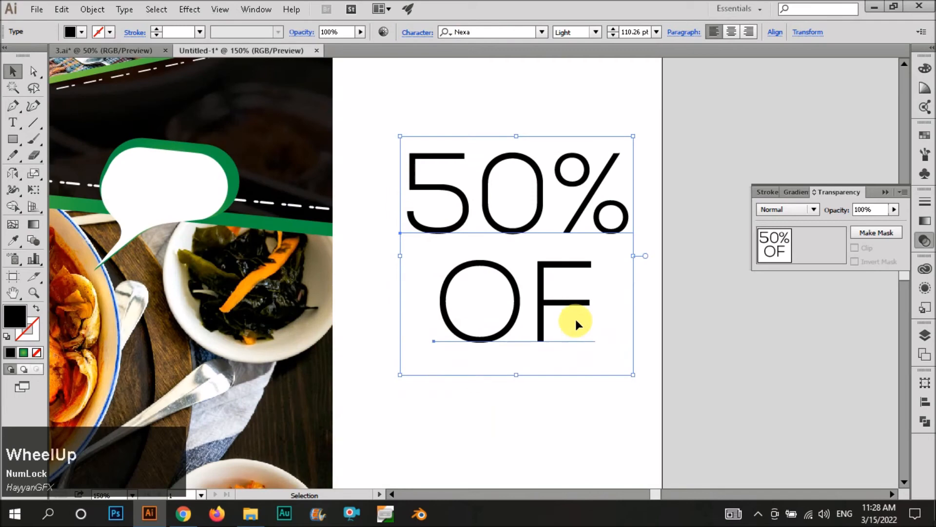
right_click(556, 312)
click(590, 353)
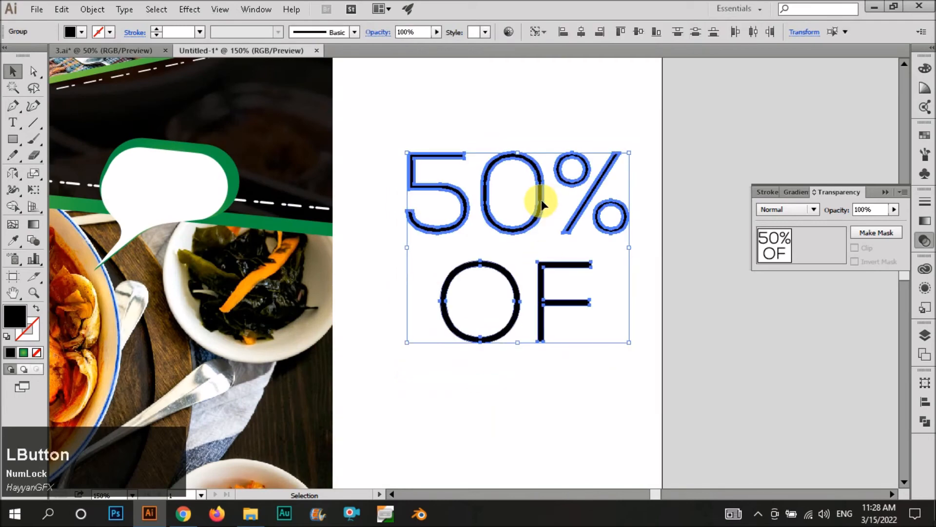
click(581, 38)
drag(485, 92, 588, 357)
key(ctrl+g)
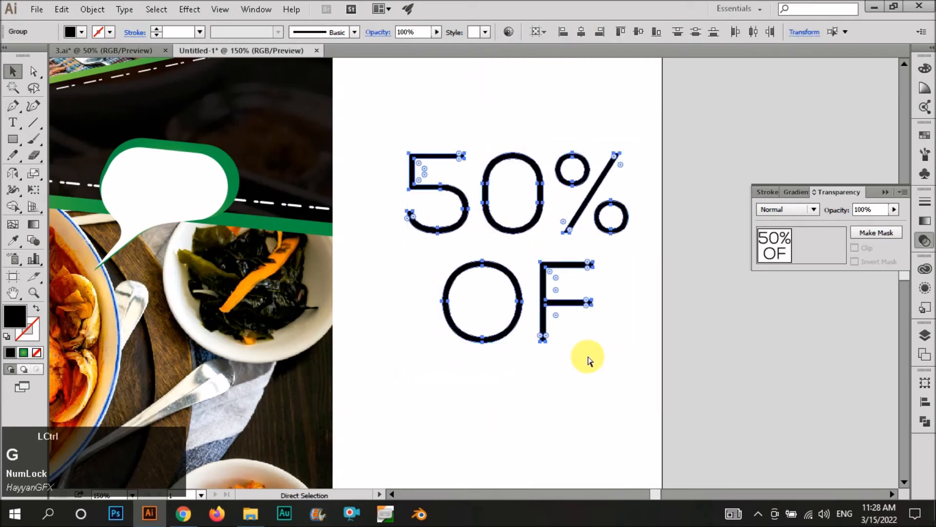
Scale the outlined "50% OF" group down to a size that fits the speech bubble.
drag(519, 342, 292, 207)
click(517, 216)
scroll(517, 216, down, 1)
Try to place the "50% OF" group on the speech bubble and narrow the bubble, and undo both changes.
drag(514, 201, 284, 211)
click(279, 172)
scroll(301, 161, up, 3)
click(453, 258)
drag(459, 286, 397, 271)
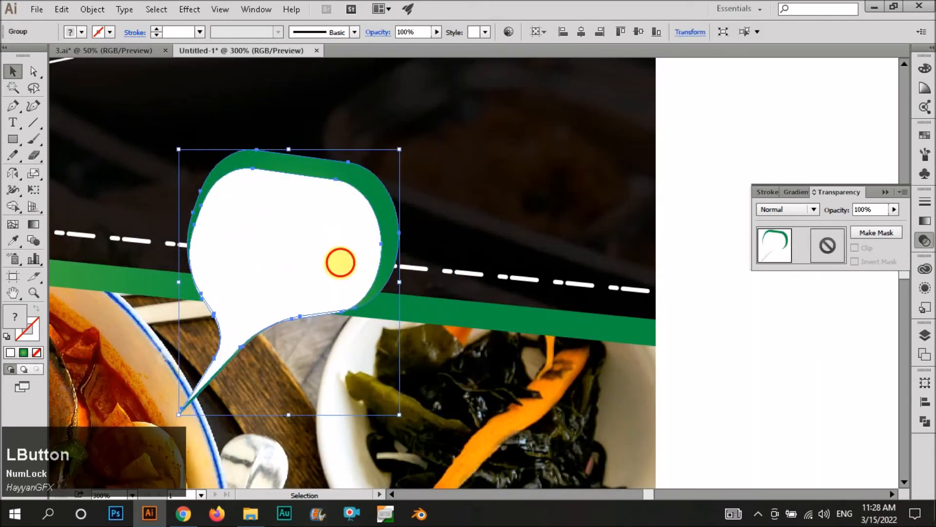
click(681, 301)
key(ctrl+z)
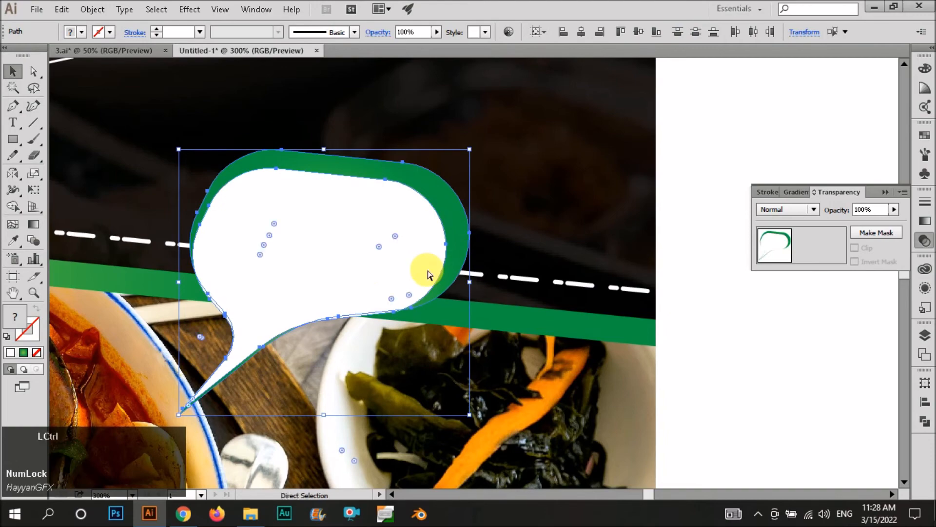
key(ctrl+z)
scroll(366, 272, down, 4)
scroll(390, 276, up, 1)
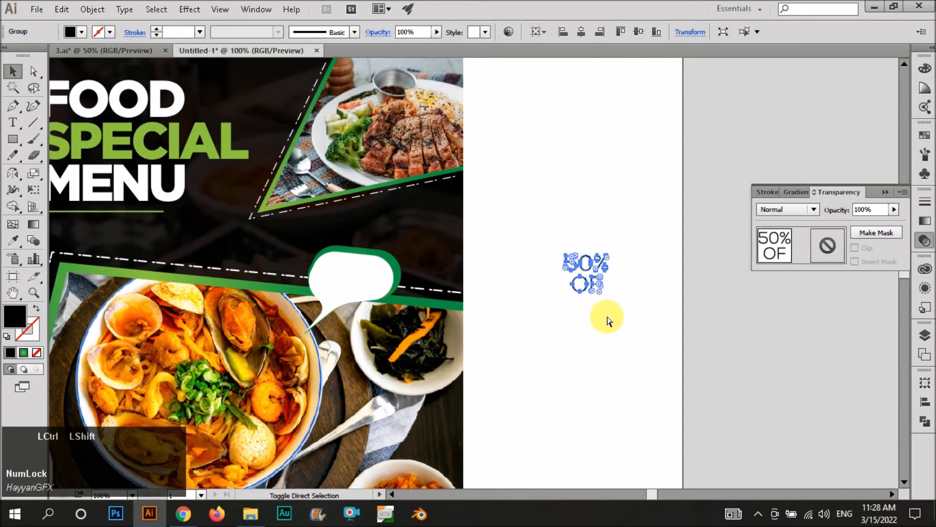
Move the "50% OF" group into the white speech bubble.
click(565, 282)
drag(566, 282, 334, 282)
scroll(334, 281, up, 3)
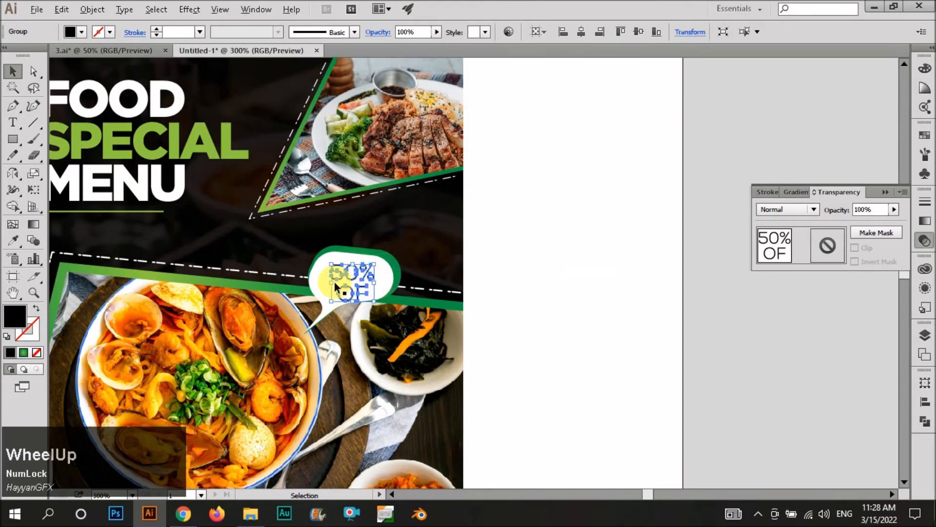
Group the white and green speech bubble shapes and narrow the group horizontally.
click(629, 313)
click(516, 278)
shift+click(528, 276)
key(ctrl+g)
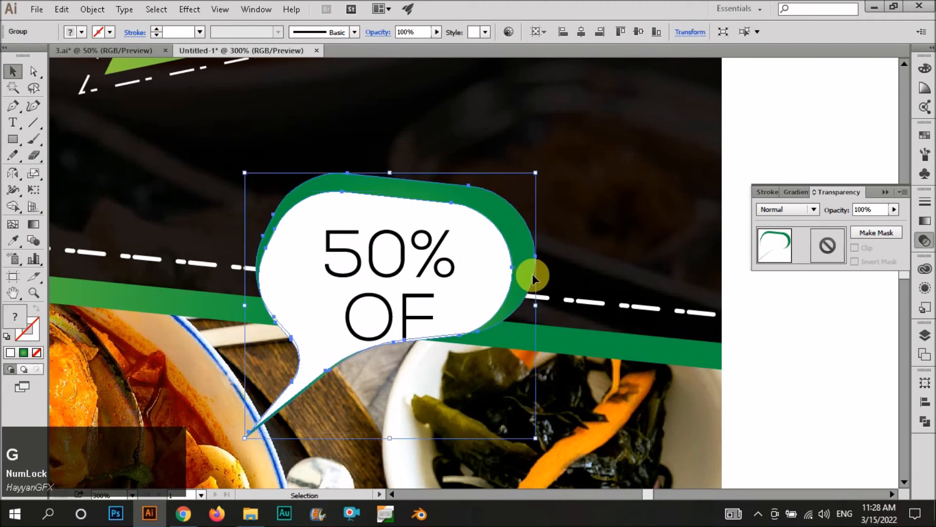
drag(536, 305, 493, 302)
Shift the "50% OF" lettering to the middle of the speech bubble and shrink it to leave even margins.
drag(429, 268, 383, 265)
key(ctrl+z)
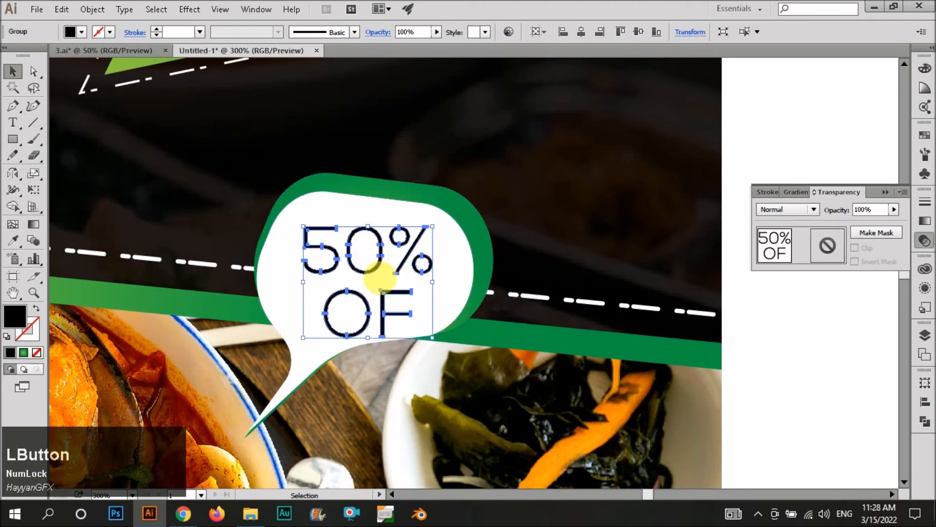
click(365, 338)
click(370, 326)
drag(369, 339, 376, 294)
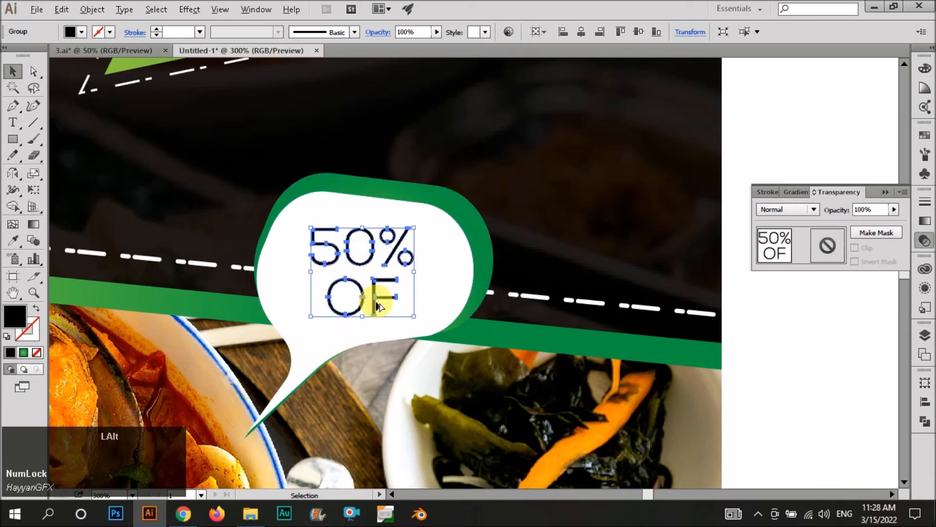
scroll(375, 301, down, 1)
click(651, 341)
scroll(587, 320, down, 4)
click(604, 323)
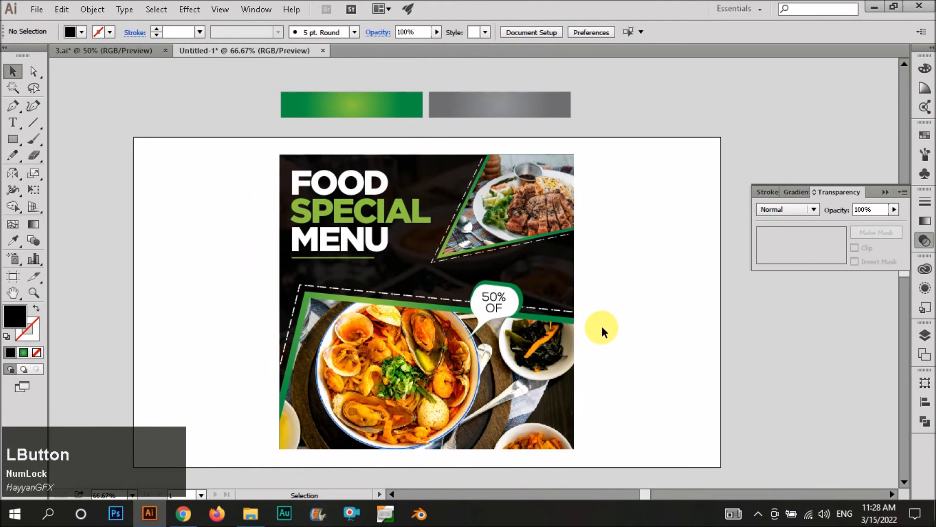
Move the "only this week" text to the other side of the artboard and convert it to uppercase.
scroll(414, 323, down, 1)
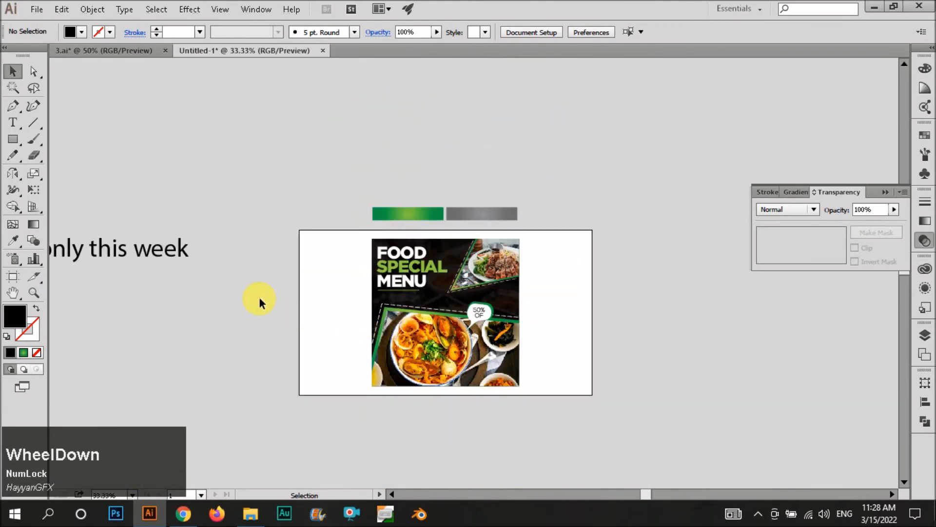
drag(212, 287, 722, 323)
scroll(722, 323, up, 3)
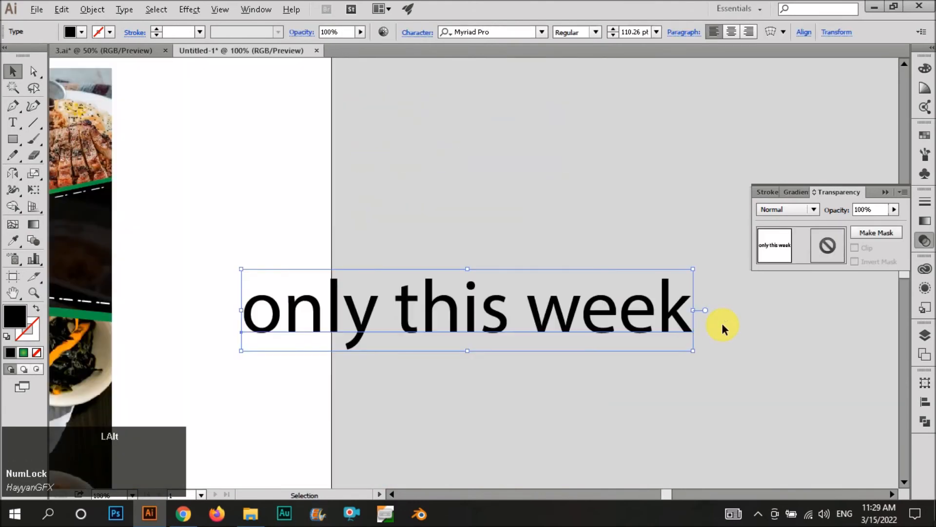
key(alt+t)
key(c)
key(u)
Set the "ONLY THIS WEEK" text to the Gotham-Black font and tighten its letter spacing.
click(478, 32)
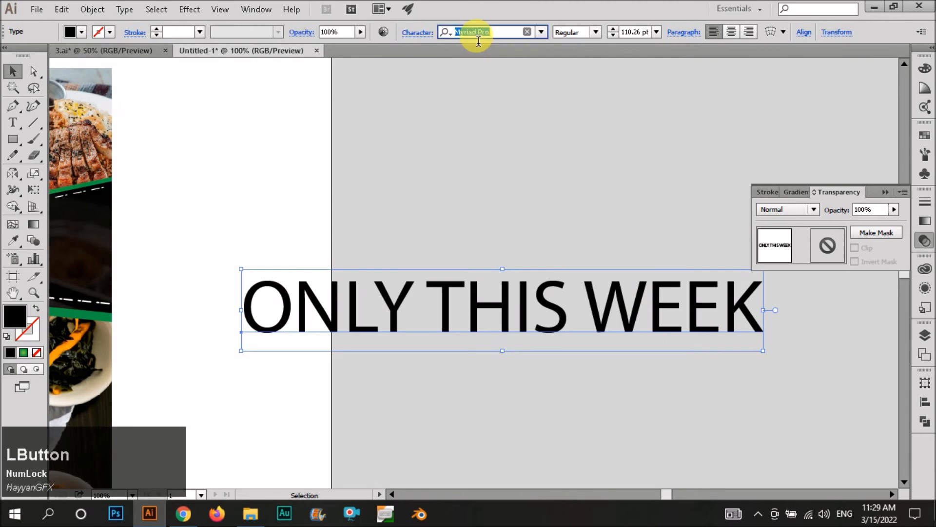
text(go)
key(Down)
key(Down)
key(Down)
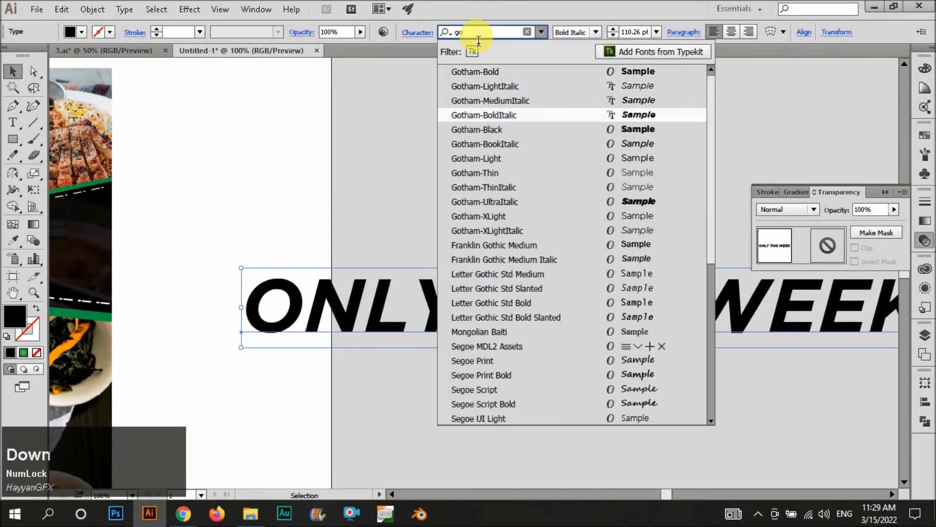
key(Down)
key(Down)
key(Up)
key(Return)
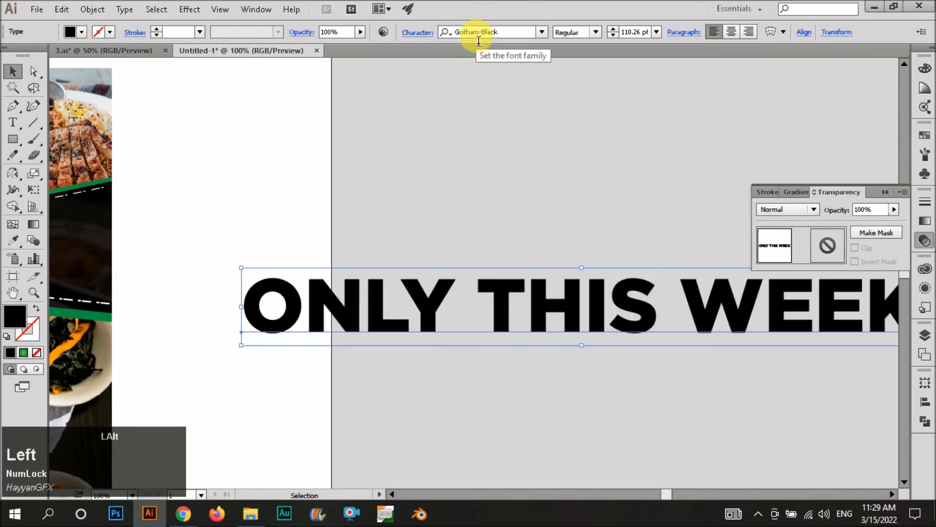
key(alt+Left)
key(alt+Left)
Break the text into two lines, "ONLY THIS" and "WEEK", and tighten the line spacing.
scroll(464, 258, down, 2)
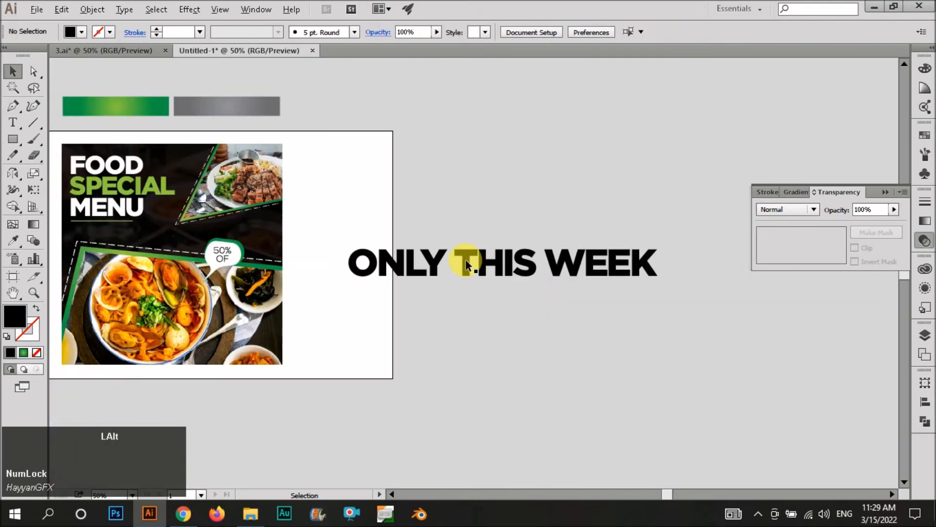
scroll(467, 260, up, 2)
double_click(616, 269)
key(Return)
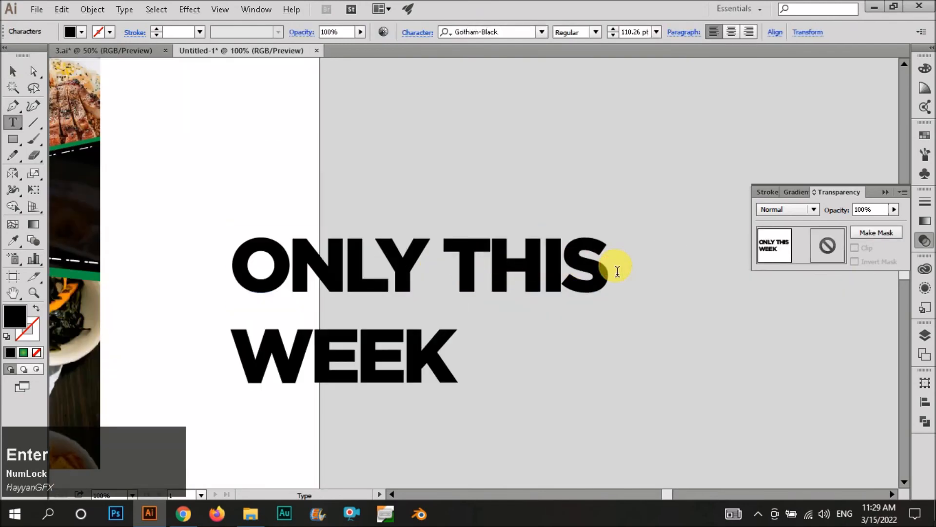
click(25, 76)
key(alt+Up)
key(alt+Up)
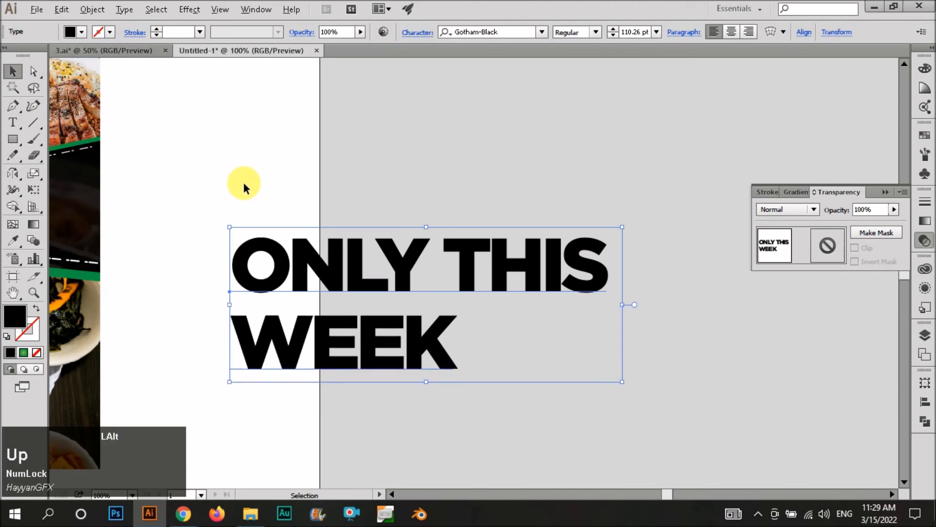
key(alt+Up)
key(alt+Up)
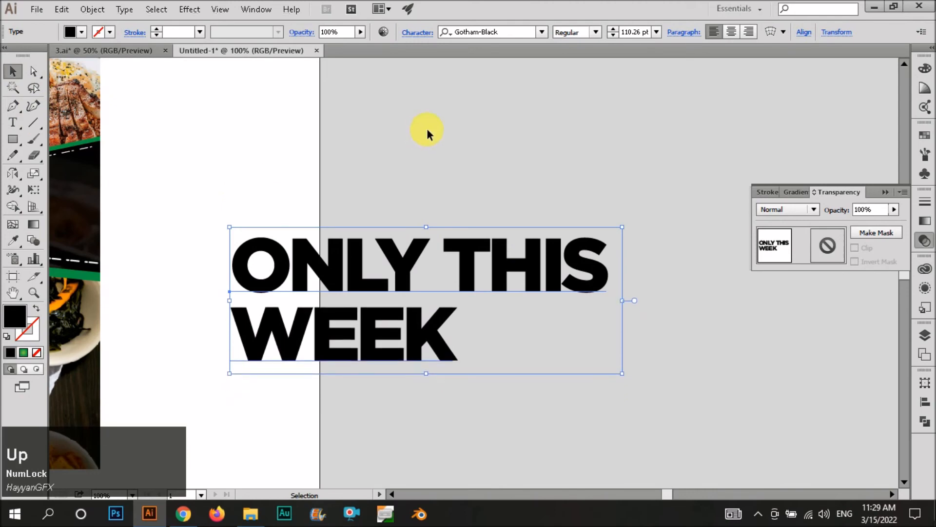
Centre-align the two lines of text and move them clear of the artboard.
click(731, 32)
drag(317, 263, 594, 217)
click(337, 255)
scroll(344, 253, down, 1)
scroll(569, 221, up, 1)
scroll(361, 267, down, 3)
scroll(604, 229, up, 1)
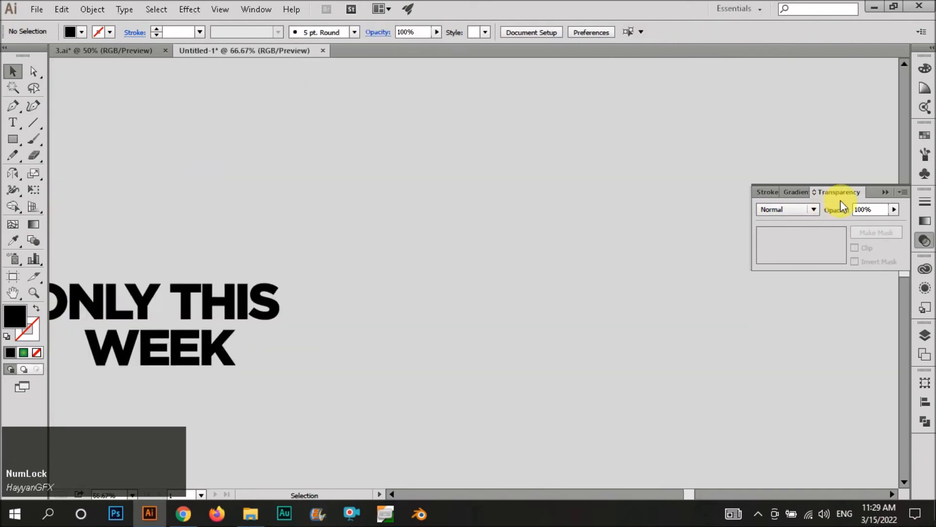
click(840, 195)
Copy the brush-stroke image from the splash vector search tab in Chrome and paste it beside the text in Illustrator.
click(184, 513)
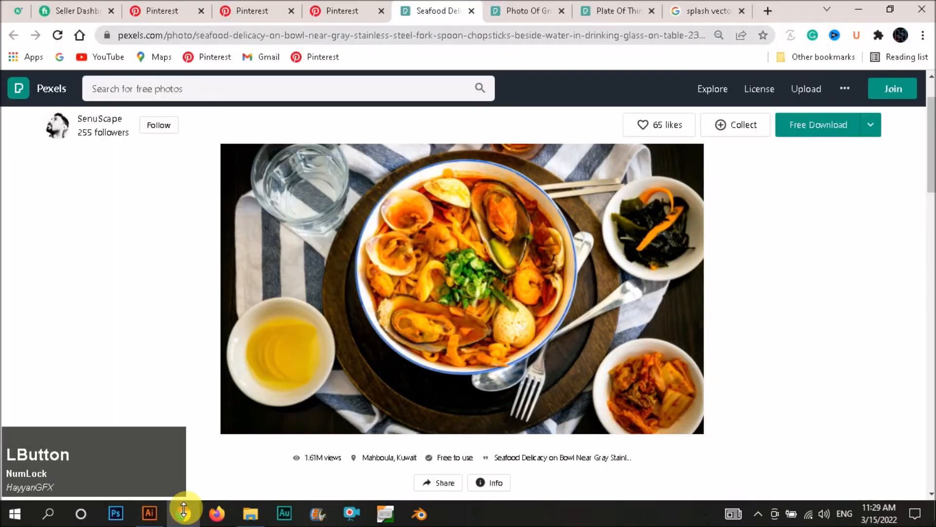
click(677, 6)
right_click(481, 216)
click(530, 371)
click(149, 513)
key(ctrl+v)
drag(348, 129, 383, 109)
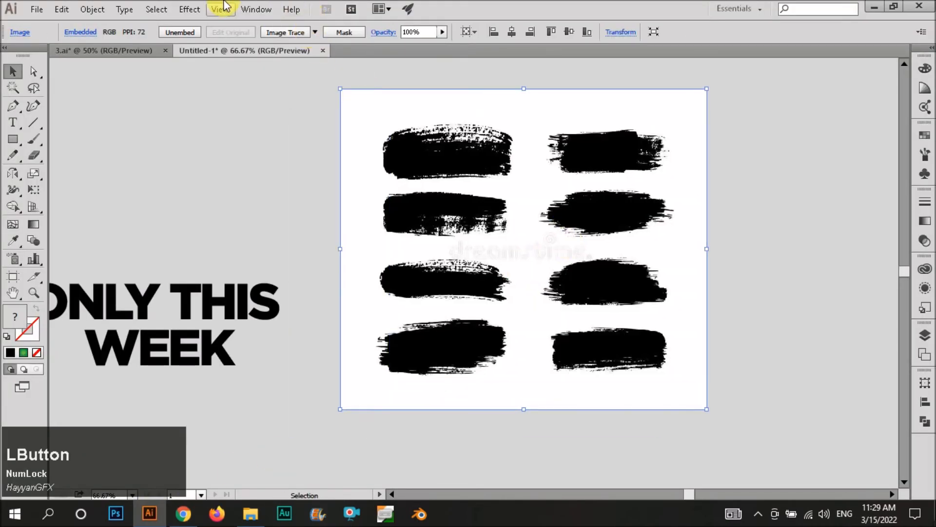
Trace the brush-stroke image into expanded vector shapes and isolate the resulting group.
scroll(675, 278, up, 1)
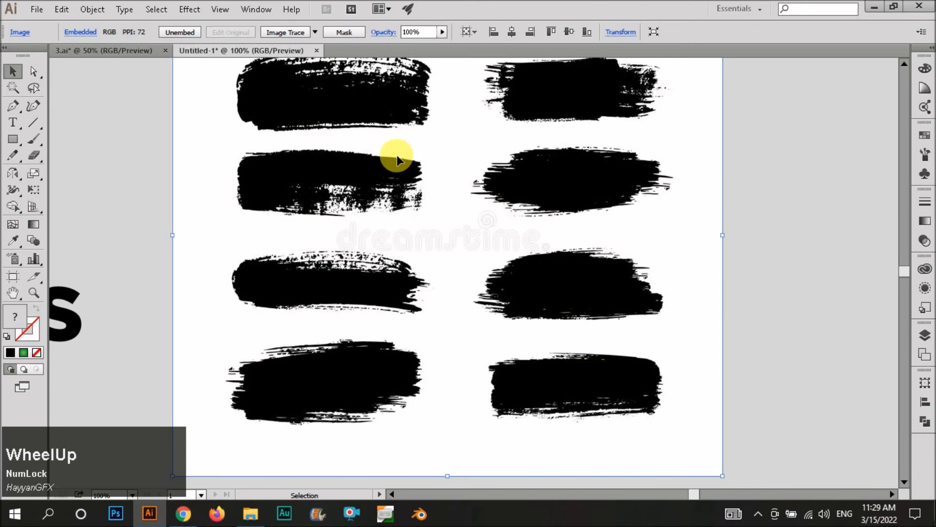
click(286, 32)
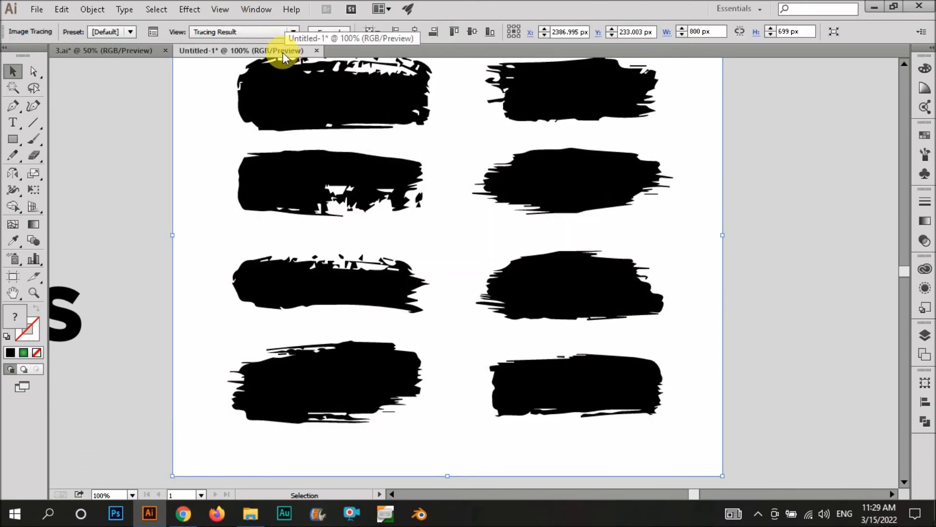
click(323, 32)
right_click(400, 141)
click(435, 207)
right_click(430, 200)
Delete the white background and every brush stroke except the third one in the right-hand column.
scroll(523, 284, down, 2)
click(462, 354)
key(Delete)
drag(460, 151, 636, 238)
drag(668, 300, 658, 258)
key(Delete)
drag(664, 403, 473, 313)
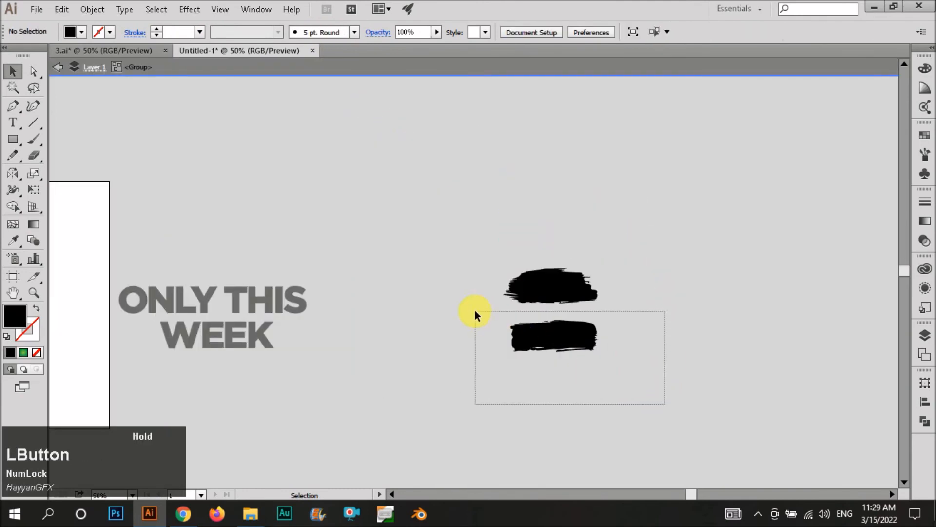
key(Delete)
Cut the remaining brush stroke out of the traced group, delete the leftover artwork and paste the stroke back.
click(547, 288)
key(x)
double_click(428, 175)
drag(388, 109, 686, 395)
key(Delete)
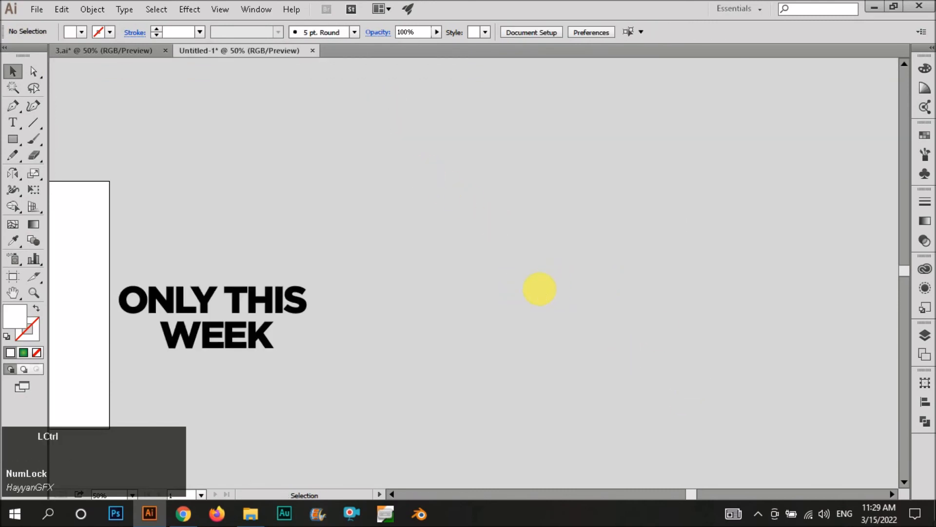
key(ctrl+v)
Move the brush stroke onto the "ONLY THIS WEEK" text and fill it with the artboard's white.
drag(438, 281, 152, 313)
key(i)
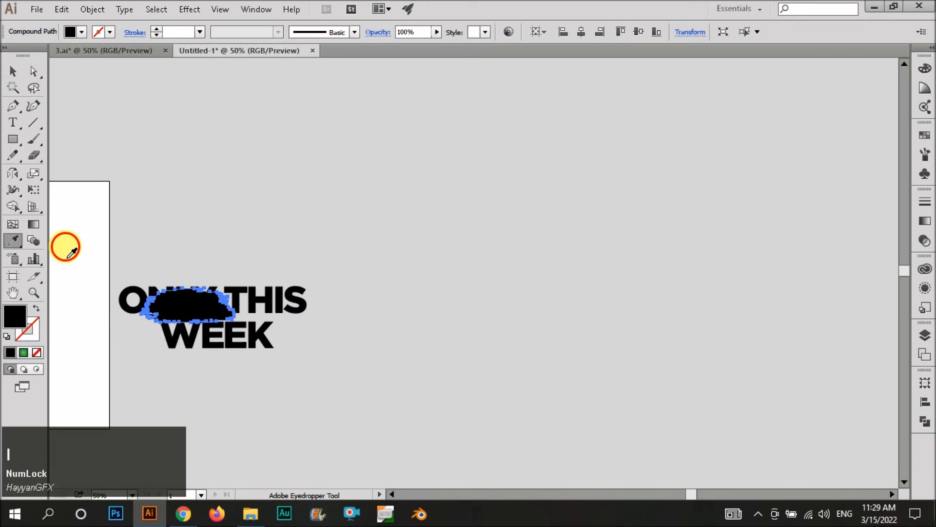
click(71, 252)
Enlarge the white brush stroke to cover the text and send it behind the lettering.
key(v)
drag(237, 316, 313, 261)
scroll(184, 335, up, 1)
click(309, 220)
drag(331, 304, 318, 301)
key(ctrl+[)
Fine-tune the brush stroke's size and position behind the text and scale the text down to about 105 pt.
drag(439, 317, 454, 320)
click(494, 322)
drag(228, 330, 234, 324)
drag(230, 324, 225, 325)
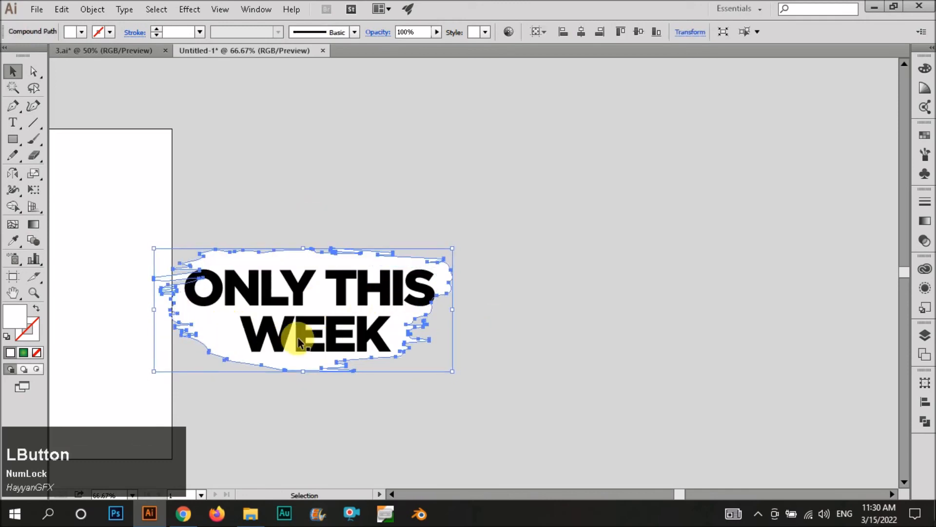
click(316, 342)
drag(445, 360, 433, 359)
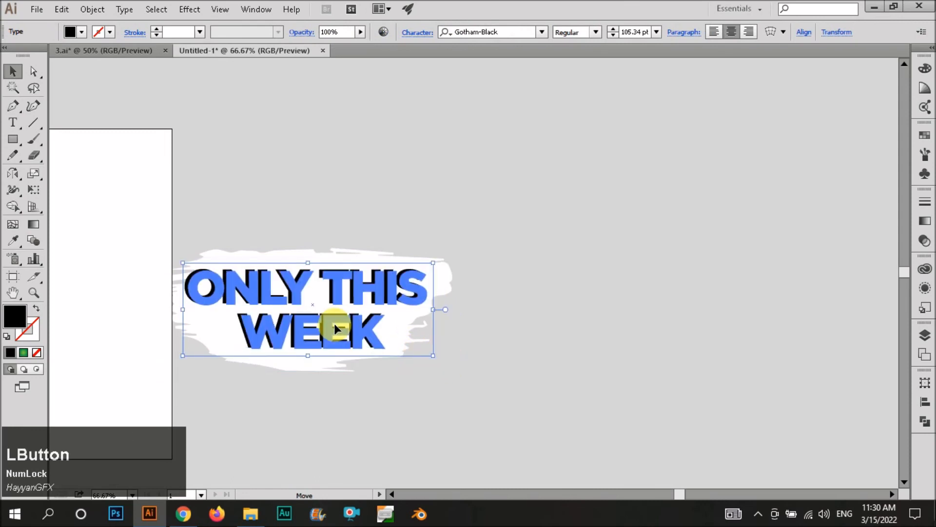
Nudge the "ONLY THIS WEEK" text into place on the brush stroke and expand it into outlines.
drag(334, 323, 341, 328)
click(92, 9)
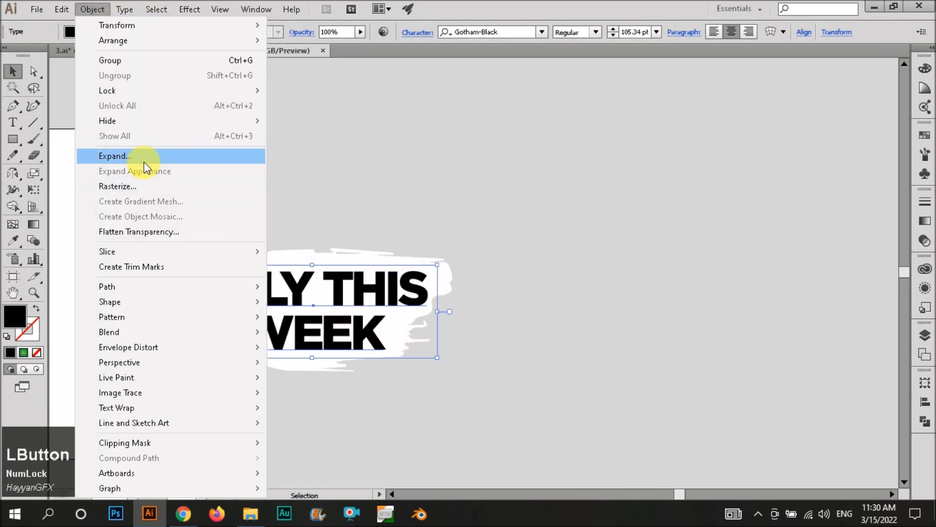
click(129, 155)
key(Return)
scroll(499, 374, up, 1)
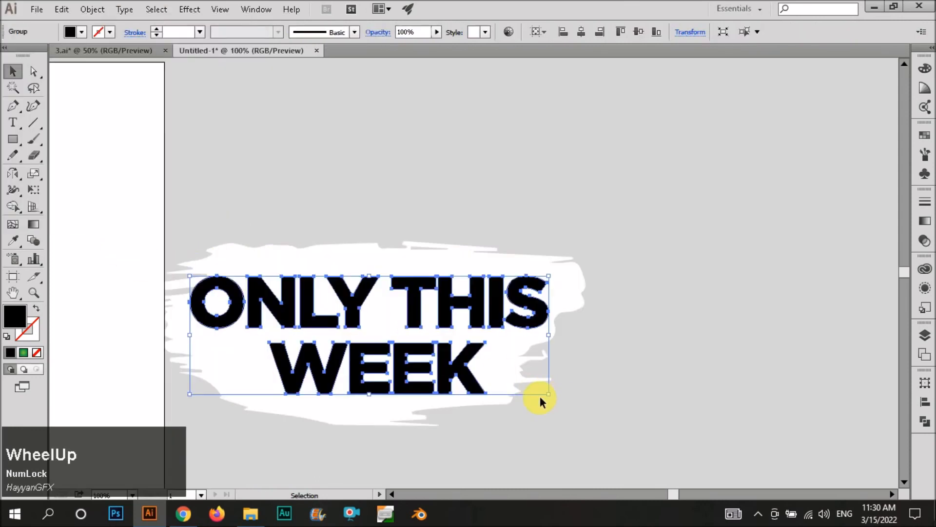
Scale the outlined "ONLY THIS WEEK" lettering down slightly, reposition it on the brush stroke and group the two.
drag(550, 394, 510, 382)
click(593, 402)
drag(399, 361, 415, 364)
shift+click(370, 262)
key(ctrl+g)
click(706, 283)
Move the brush-stroke label onto the banner, below the heading and overlapping the upper edge of the large food photo.
scroll(706, 283, down, 4)
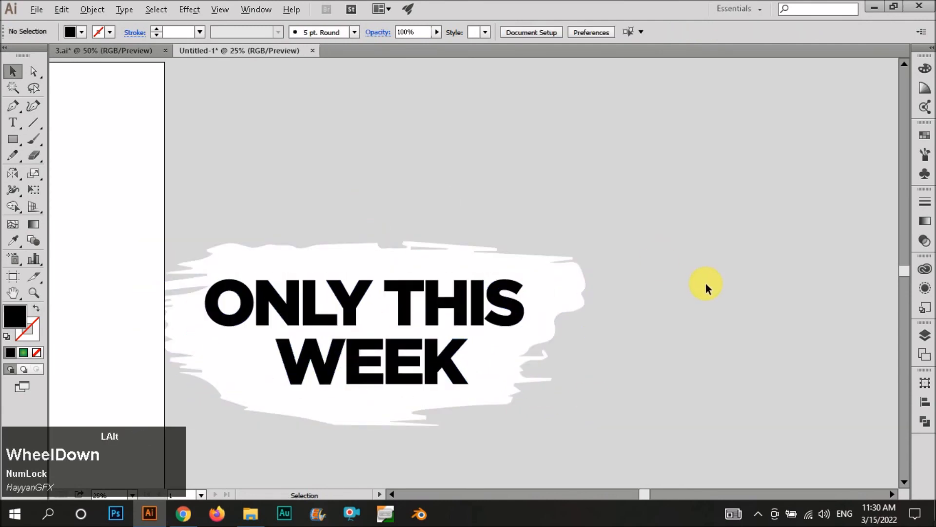
scroll(643, 303, up, 2)
drag(644, 304, 344, 293)
click(359, 292)
click(353, 296)
drag(356, 288, 326, 274)
scroll(252, 290, up, 3)
scroll(376, 278, down, 2)
click(581, 307)
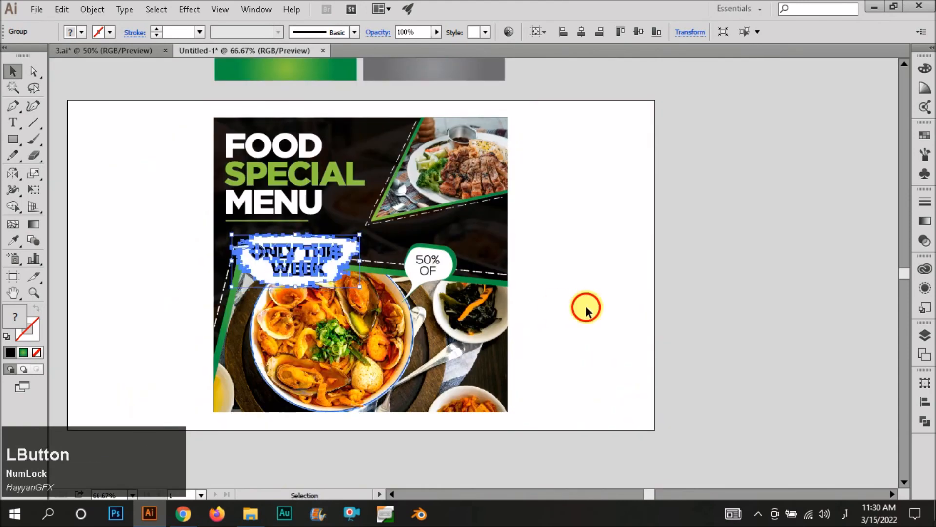
Remove the leftover green and grey gradient rectangles above the artboard.
scroll(439, 297, down, 1)
scroll(488, 299, down, 2)
click(480, 298)
drag(493, 215, 359, 192)
key(ctrl+x)
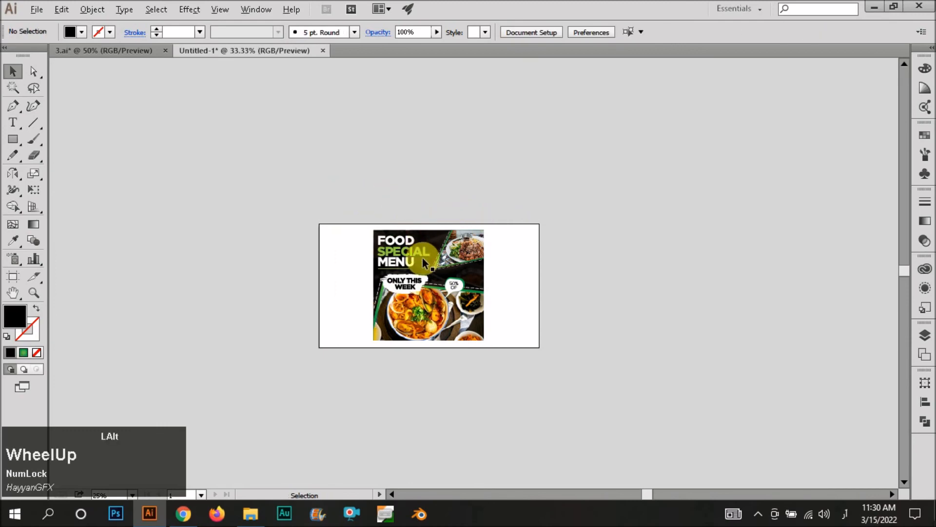
Draw a rectangle covering the whole artboard, fill it with very light grey, place it behind the banner and lock it.
scroll(423, 259, up, 1)
key(ctrl+0)
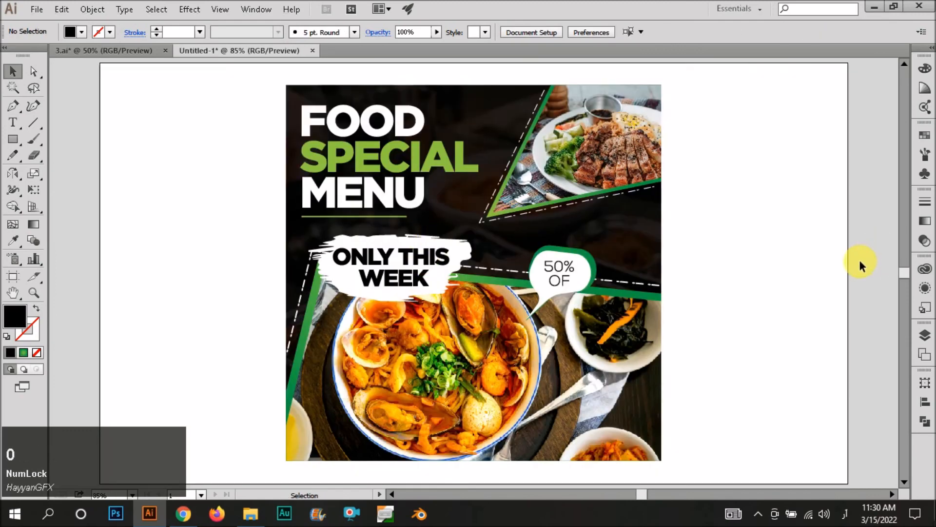
scroll(255, 236, down, 1)
key(m)
drag(137, 104, 722, 433)
key(v)
click(82, 32)
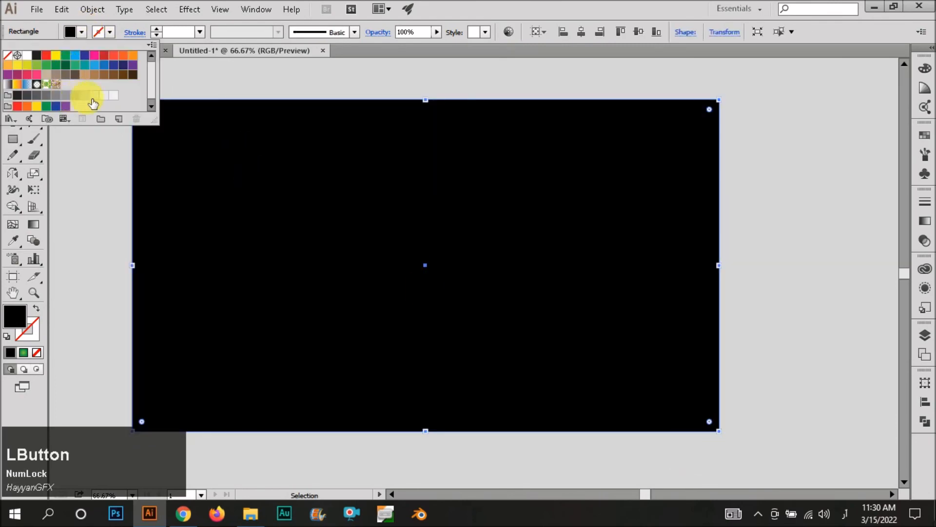
click(113, 95)
key(ctrl+v)
key(ctrl+2)
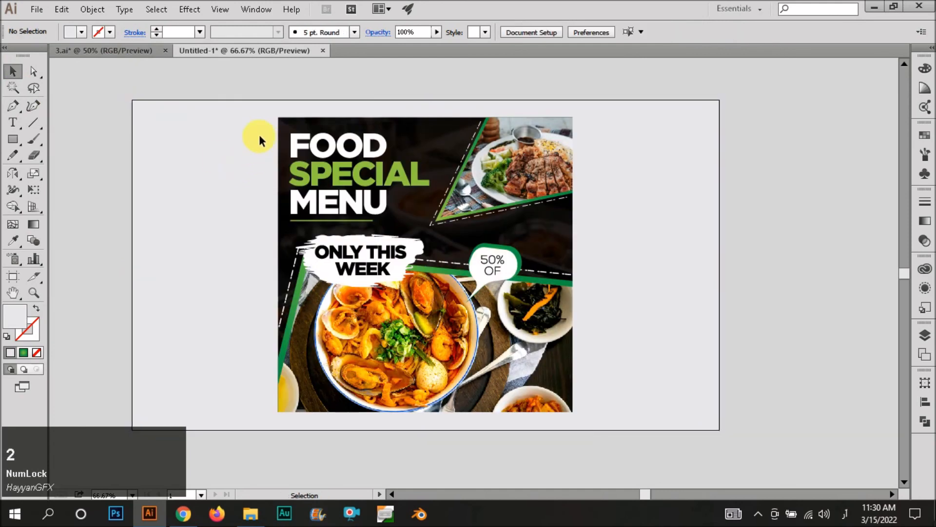
Duplicate the banner's background square in place, enlarge it slightly from the centre and fill it with white.
click(285, 127)
key(ctrl+c)
key(ctrl+shift+v)
drag(573, 265, 583, 270)
click(82, 33)
click(30, 57)
key(v)
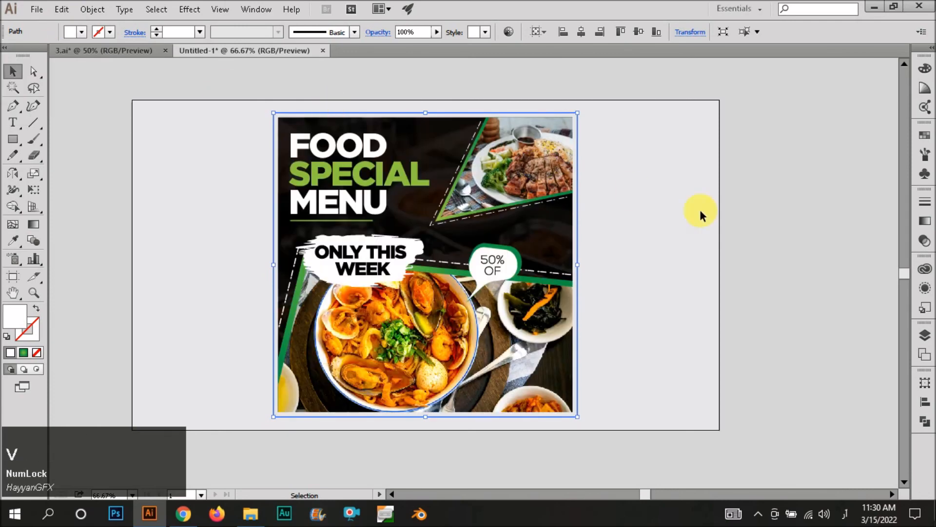
Set the enlarged white square's blending mode to Normal.
click(924, 241)
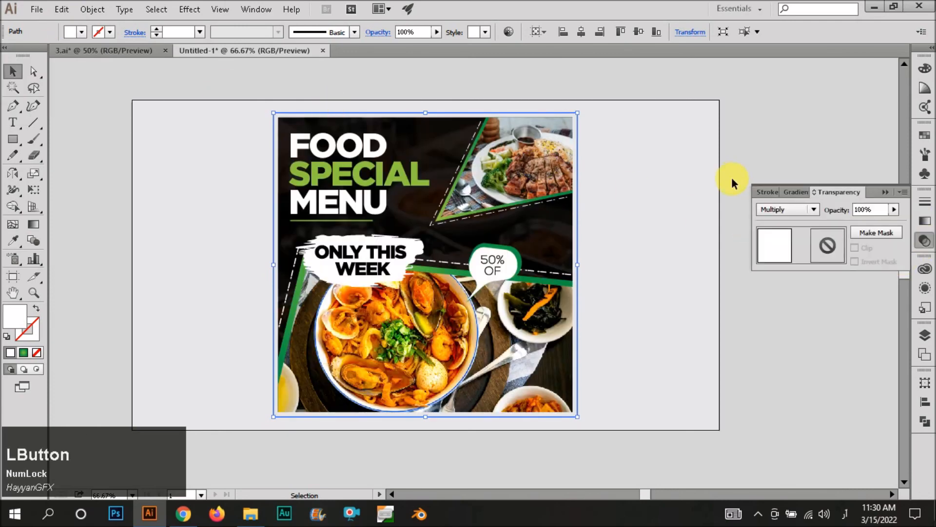
click(773, 210)
click(775, 240)
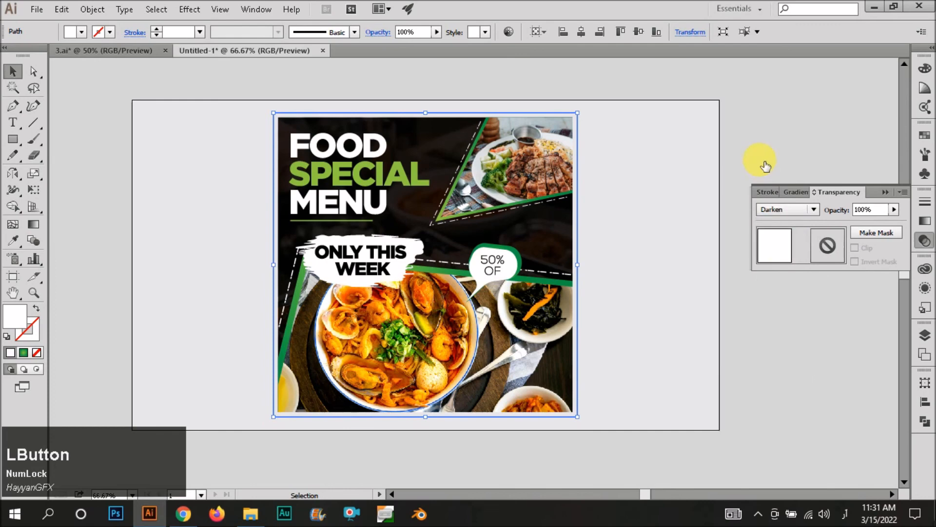
click(780, 215)
click(773, 220)
key(v)
Send the white square behind all the banner artwork so it forms a thin white border.
click(556, 205)
key(ctrl+bracketleft)
key(ctrl+bracketleft)
key(ctrl+bracketleft)
key(ctrl+bracketleft)
key(ctrl+bracketleft)
key(ctrl+bracketleft)
key(ctrl+bracketleft)
key(ctrl+bracketleft)
key(ctrl+bracketleft)
key(ctrl+bracketleft)
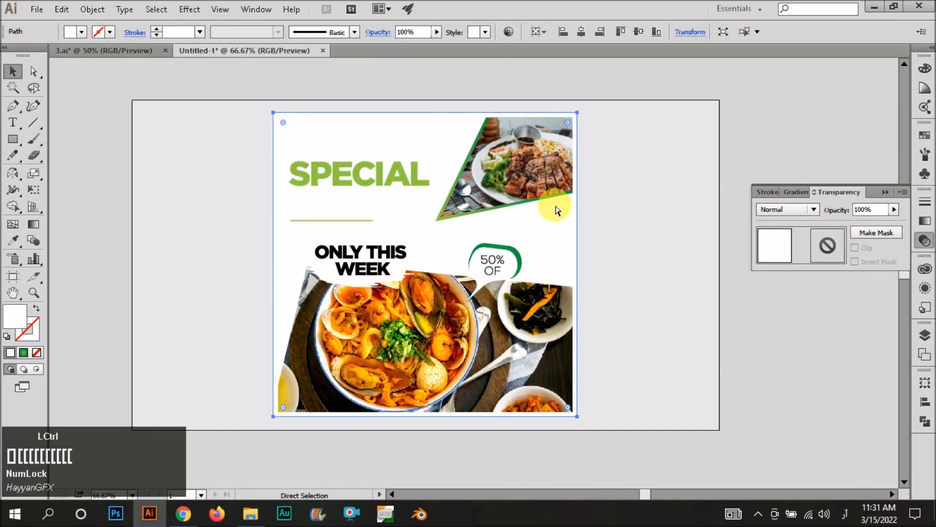
key(ctrl+bracketleft)
key(ctrl+bracketleft)
key(ctrl+shift+bracketleft)
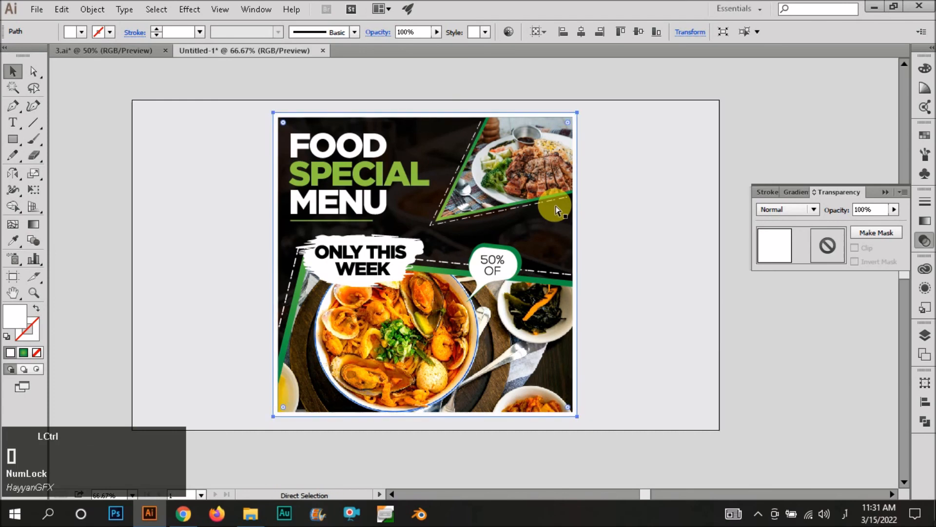
Group the entire banner together with its white border and deselect it.
scroll(399, 201, down, 1)
drag(305, 105, 583, 414)
key(ctrl+g)
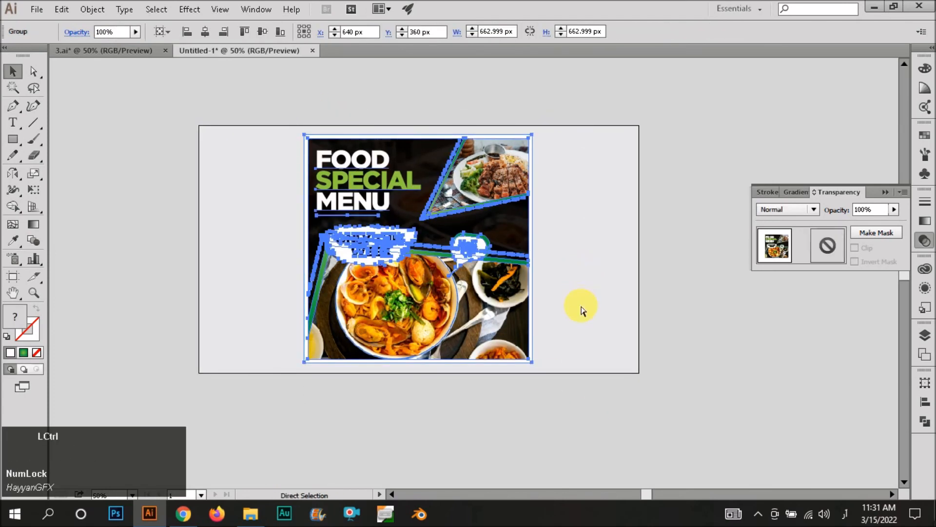
click(579, 372)
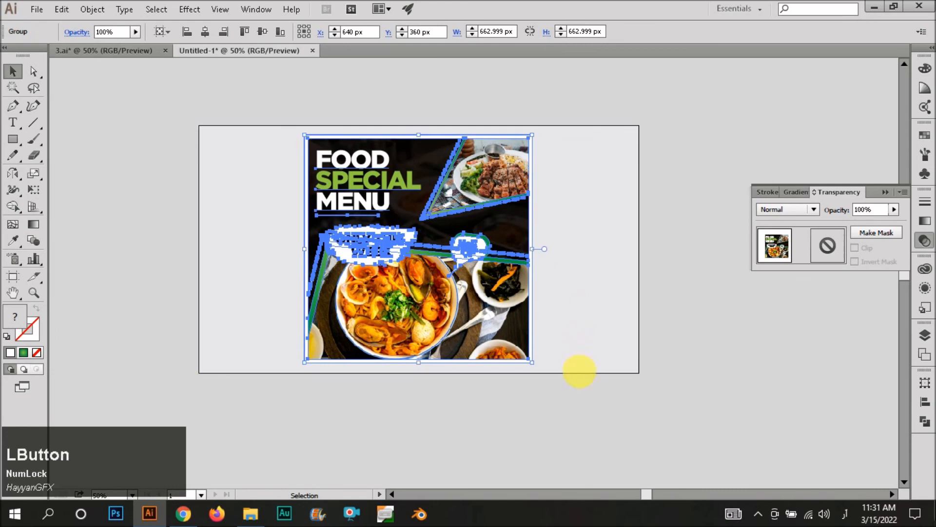
click(885, 192)
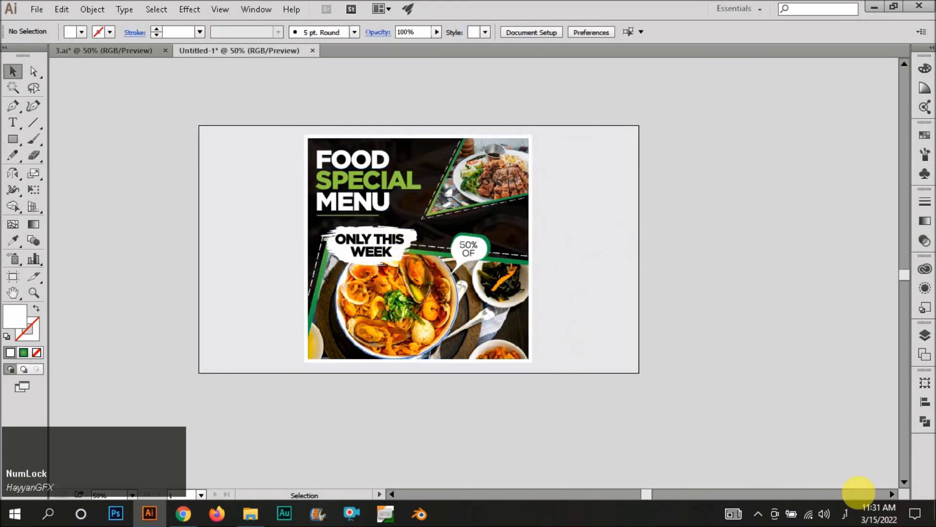
click(845, 513)
drag(428, 404, 323, 429)
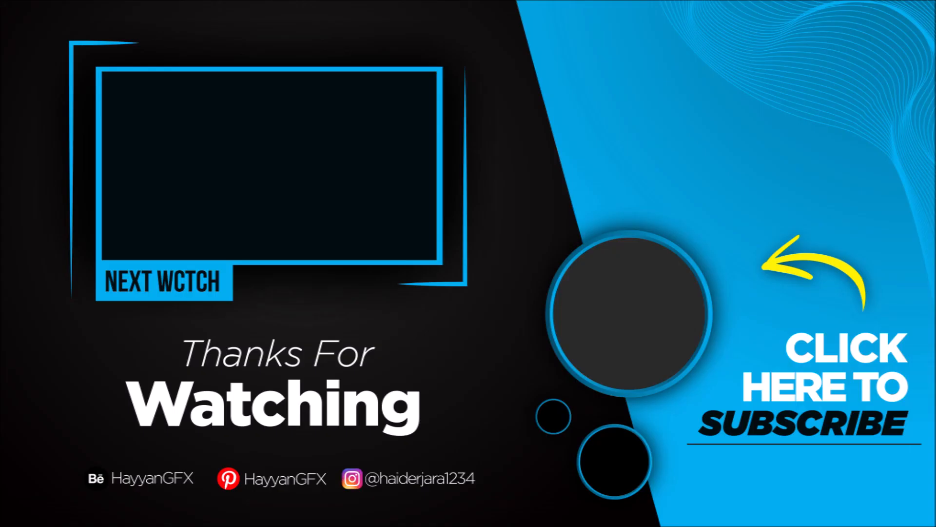